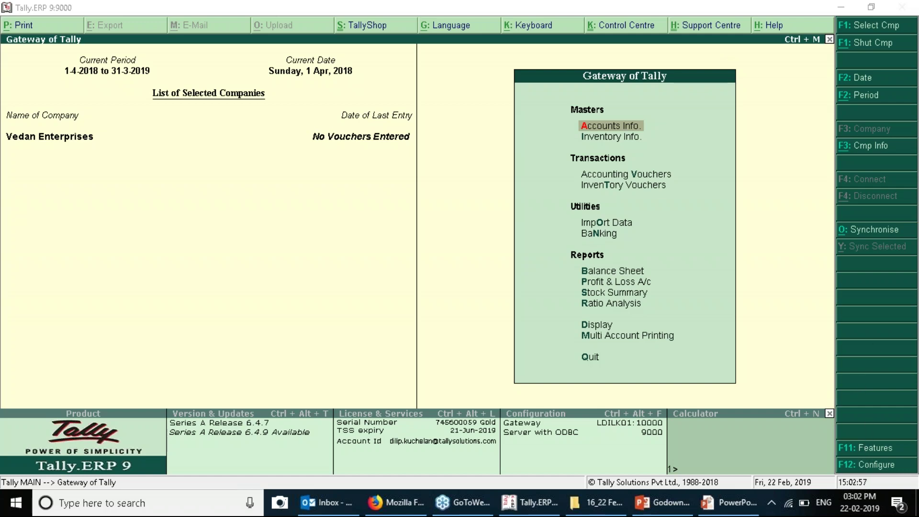
Enable the option to maintain multiple godowns in the company's inventory features, leaving the other options as they are, and save.
key(F11)
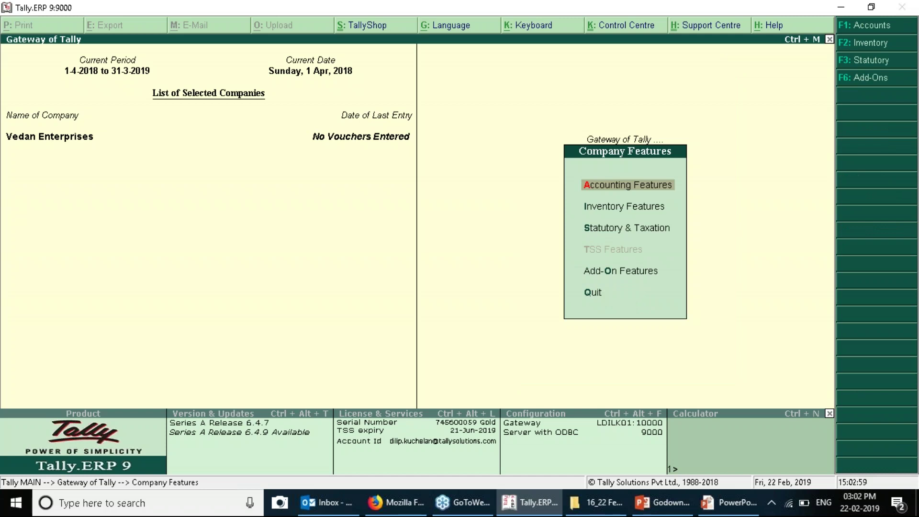
key(Down)
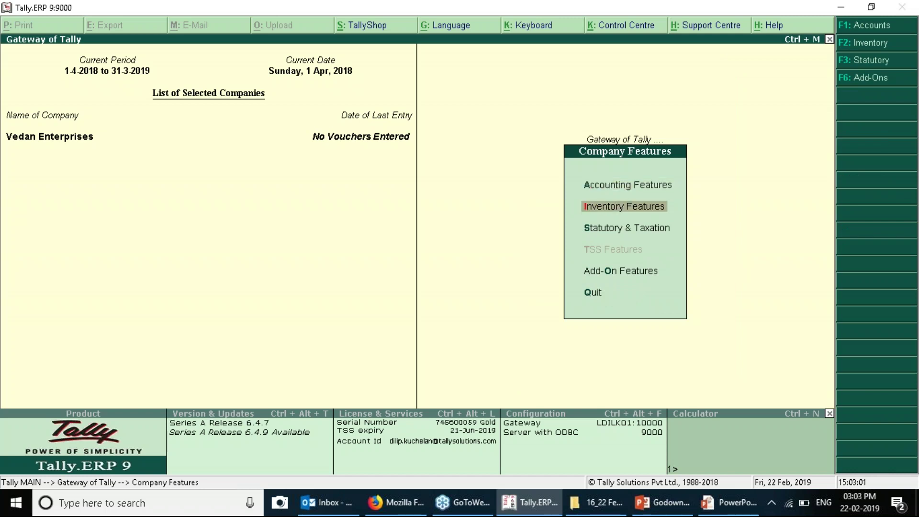
key(Return)
click(392, 191)
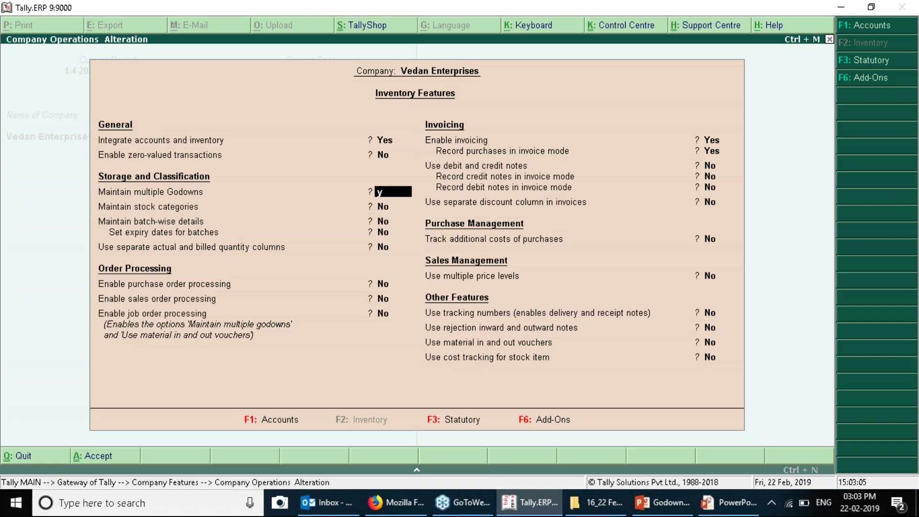
key(y)
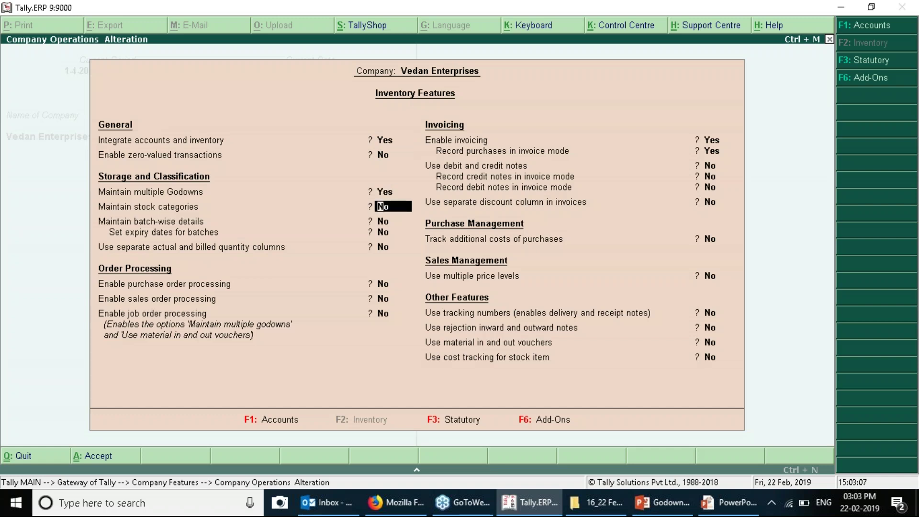
key(Return)
key(Return)
key(Return)
key(Return)
key(Return)
key(Return)
key(Return)
key(Return)
key(Return)
key(Return)
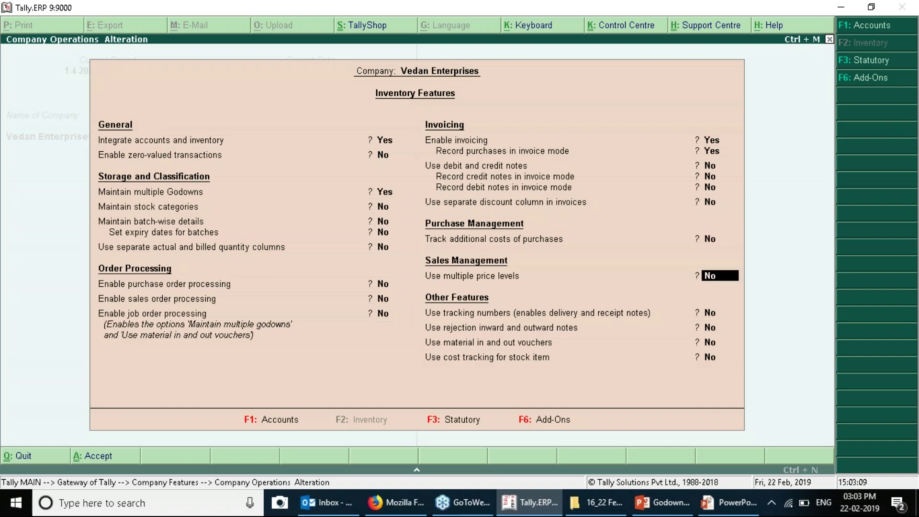
key(Return)
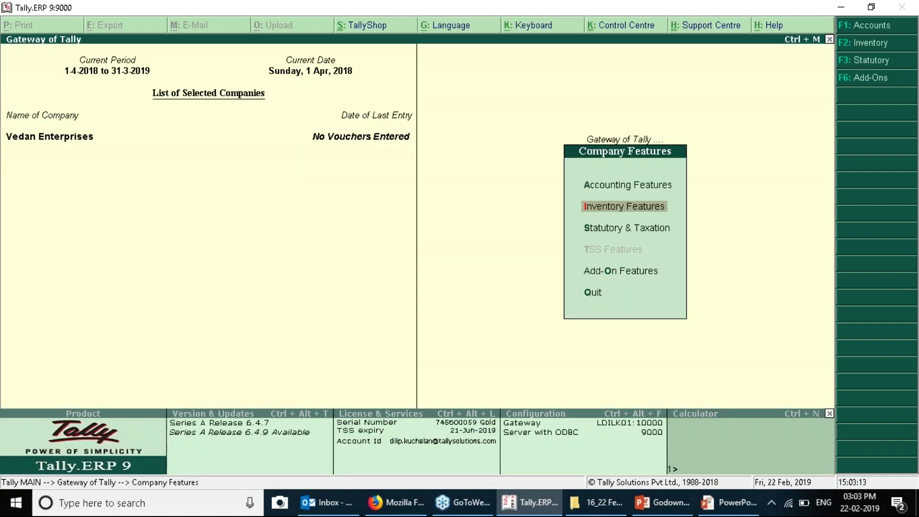
key(Escape)
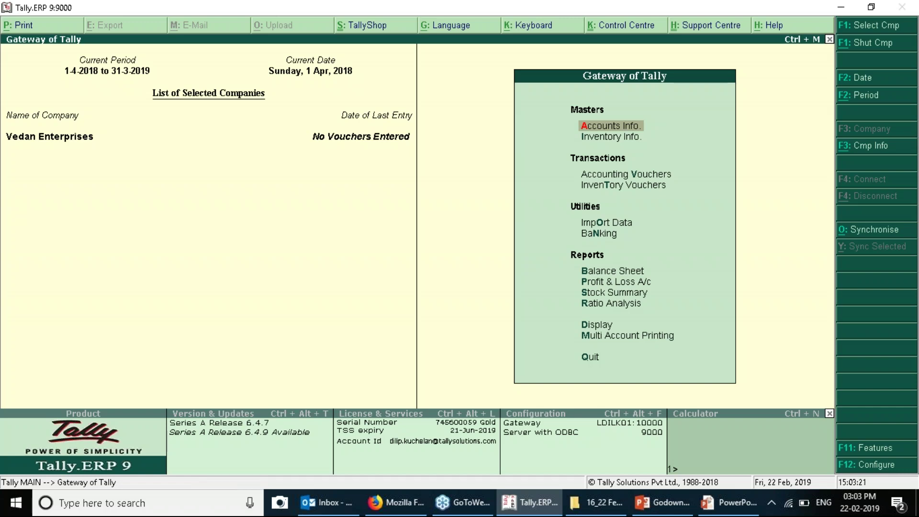
Start creating a single godown named Godown-1, without an alias.
key(Down)
key(Return)
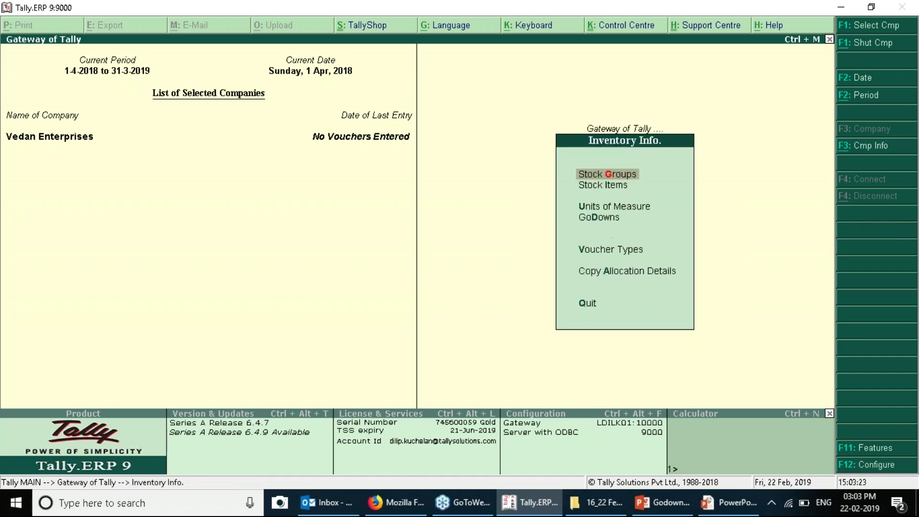
key(Down)
key(Down)
key(Down)
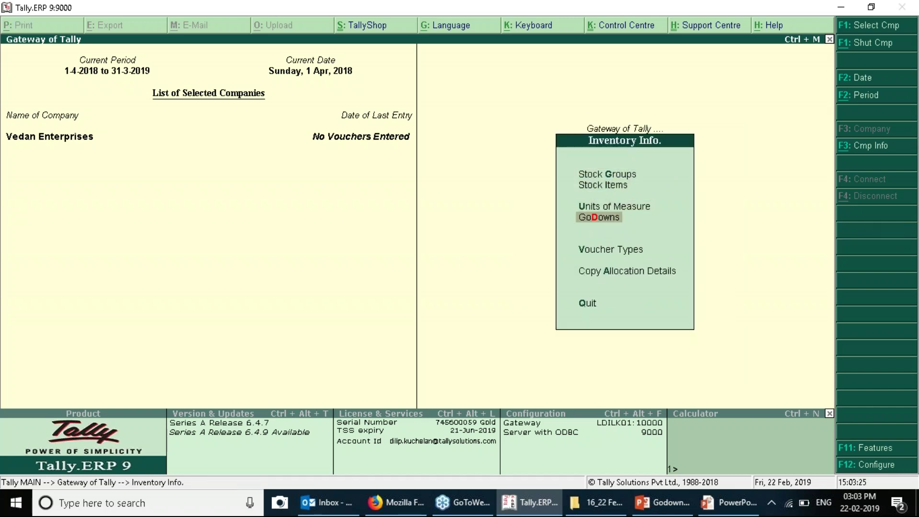
key(Return)
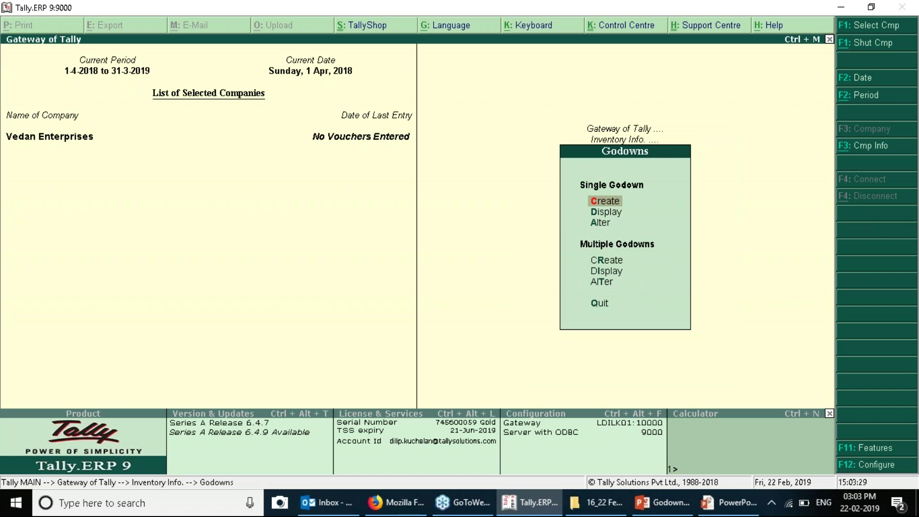
key(Return)
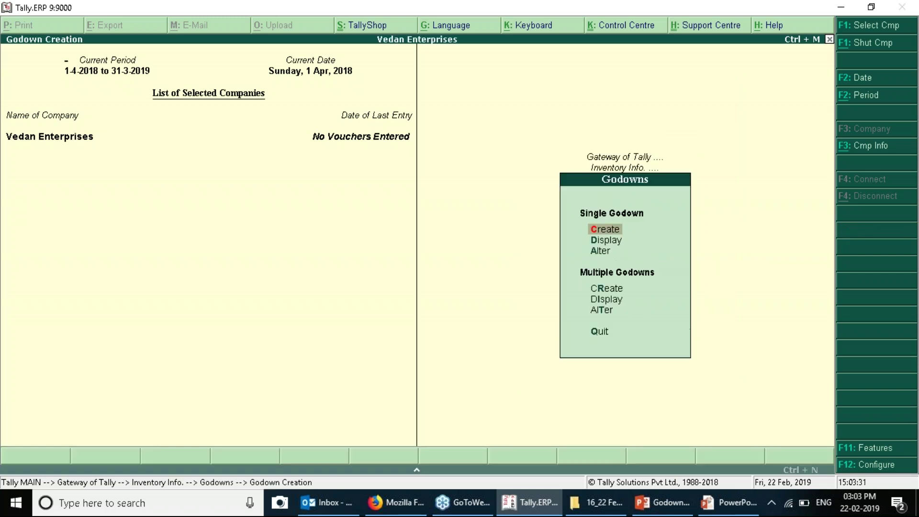
text(Godown -1)
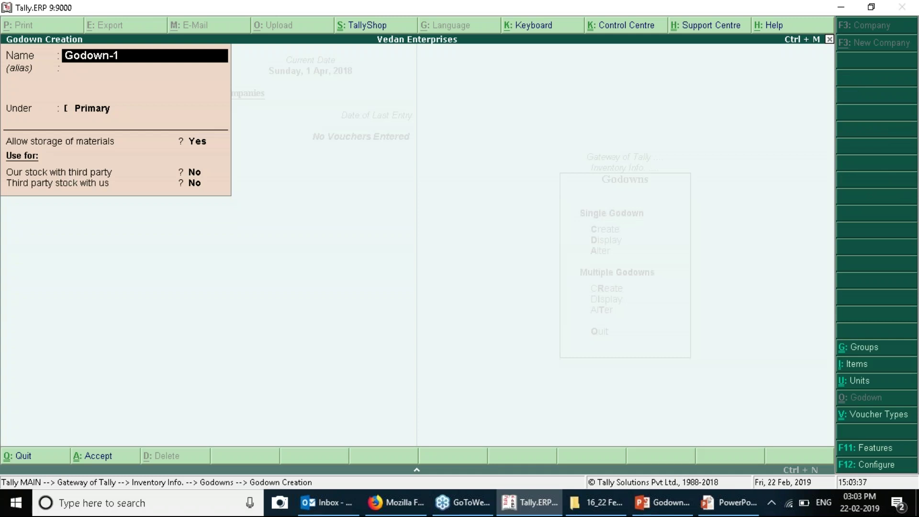
key(Return)
key(Return)
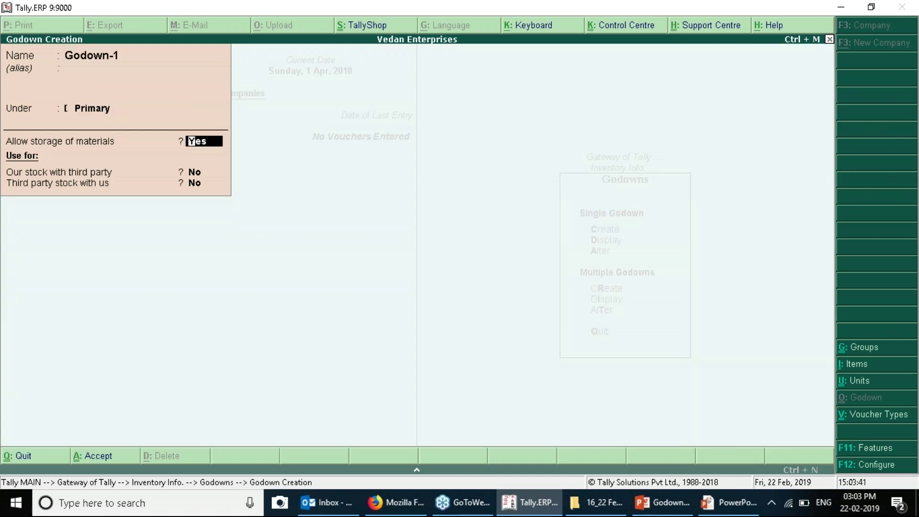
Configure godown creation to provide addresses for godowns.
key(F12)
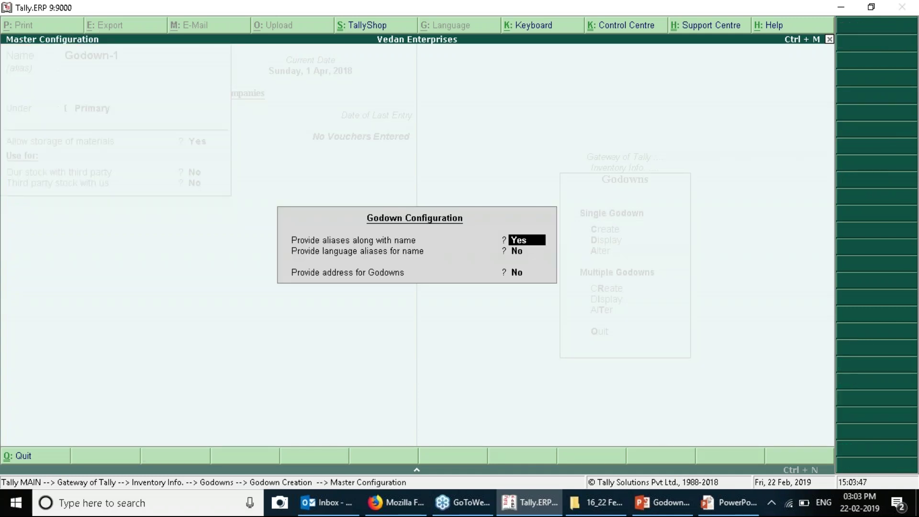
key(Return)
key(Return)
text(y)
key(Return)
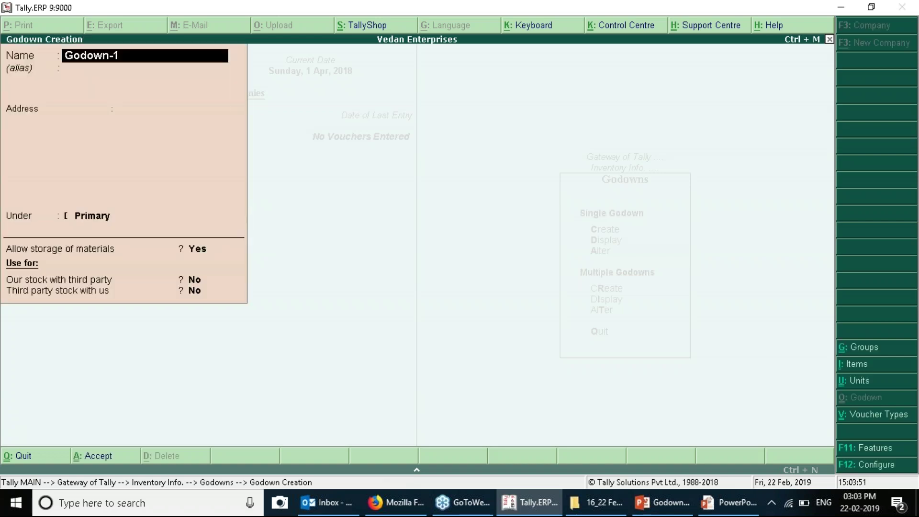
Enter Thane as Godown-1's address, keep it under Primary with material storage allowed, and save the godown.
key(Return)
key(Return)
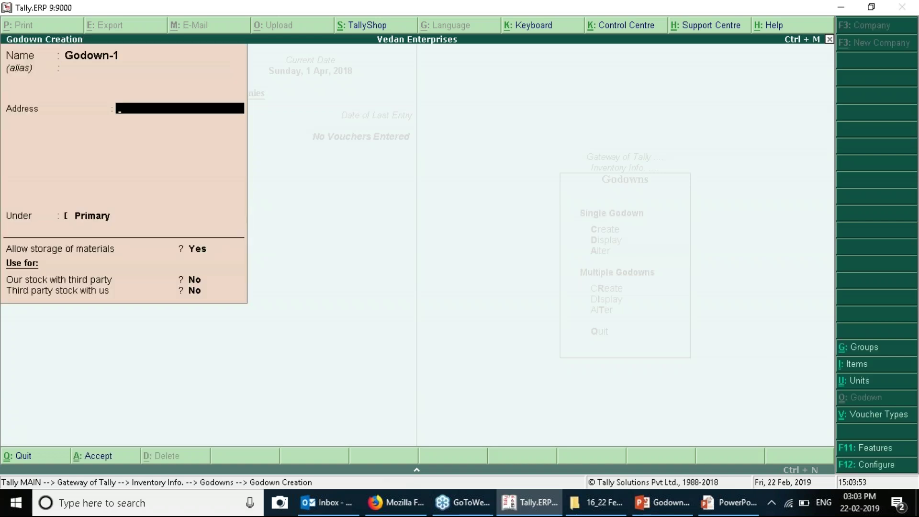
text(Thane)
key(Return)
key(Return)
key(Return)
key(Return)
key(Up)
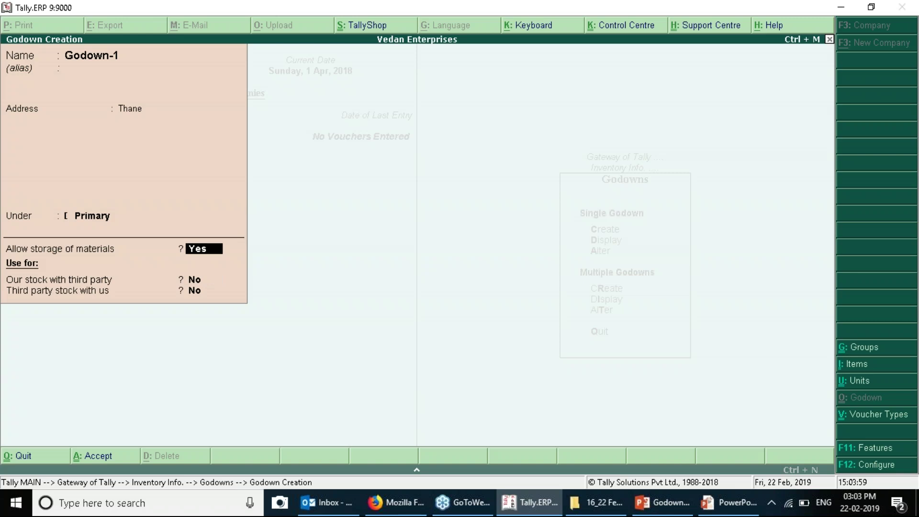
key(Return)
key(Return)
key(Return)
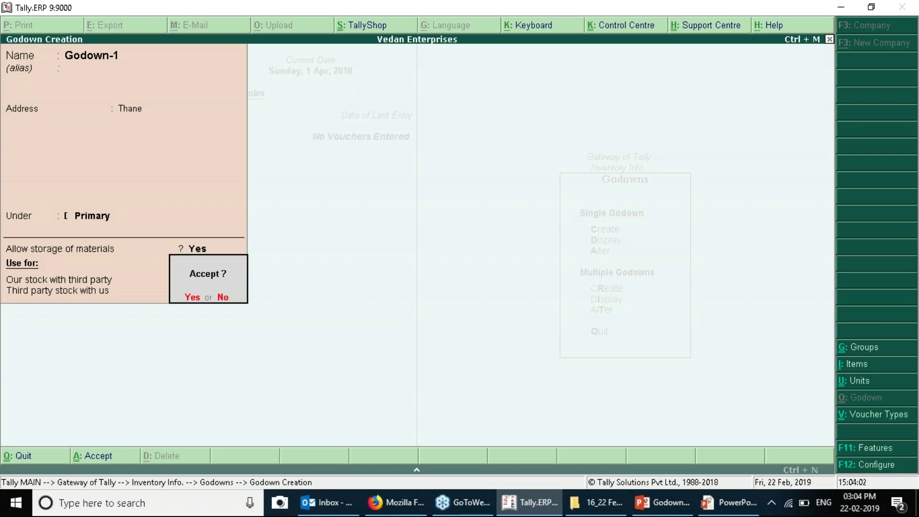
key(Return)
Create Godown-2 under Primary with the address Mulund, keeping the default storage and third-party settings.
text(Godo)
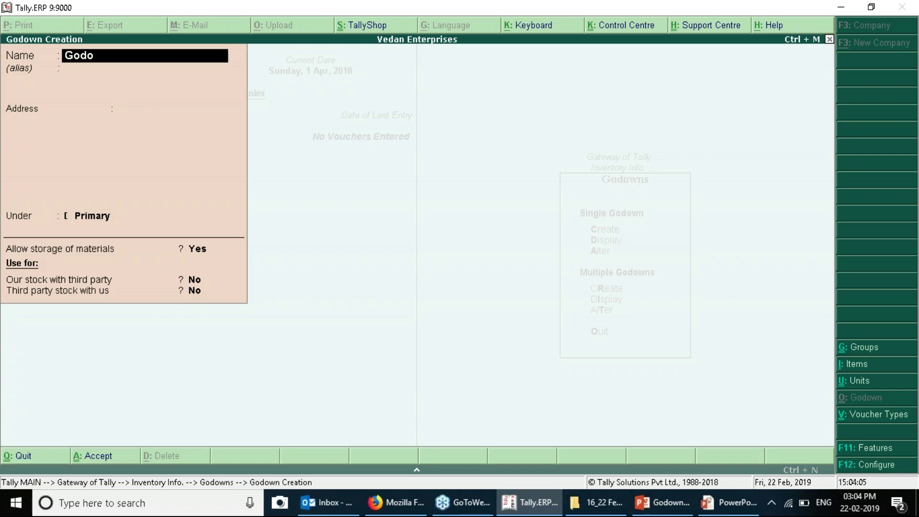
text(wn-2)
key(Return)
key(Return)
text(Mulund)
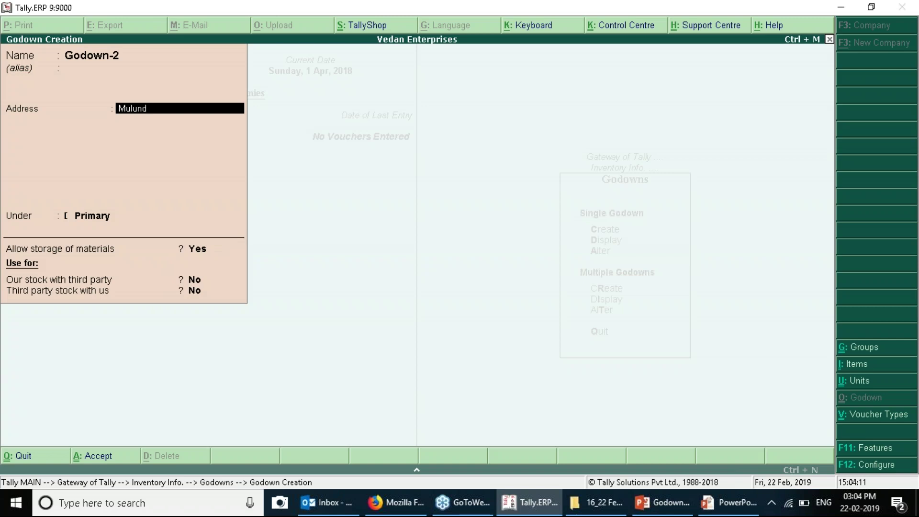
key(Return)
key(Return)
key(Return)
key(Return)
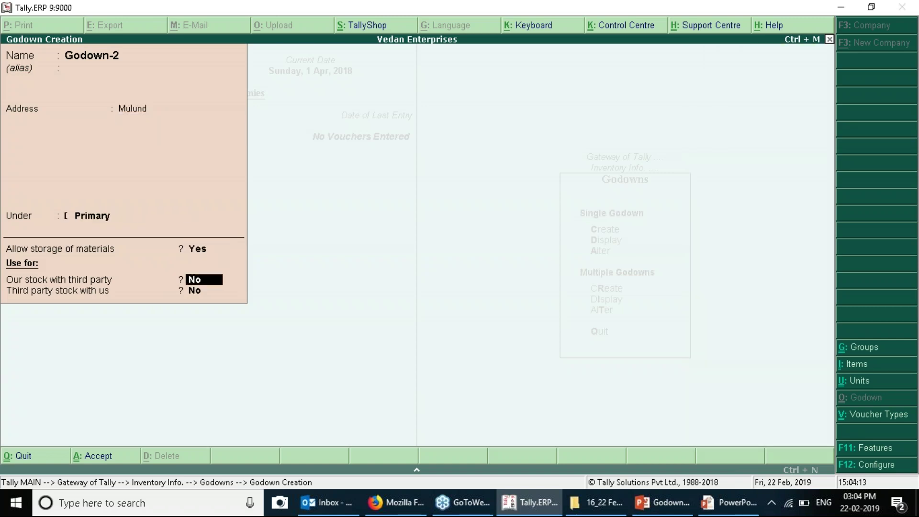
key(Return)
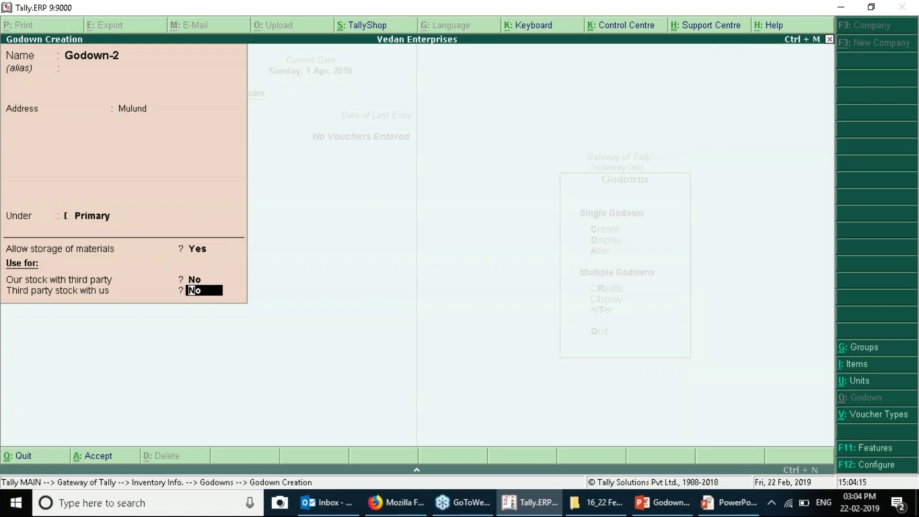
key(Return)
key(Return)
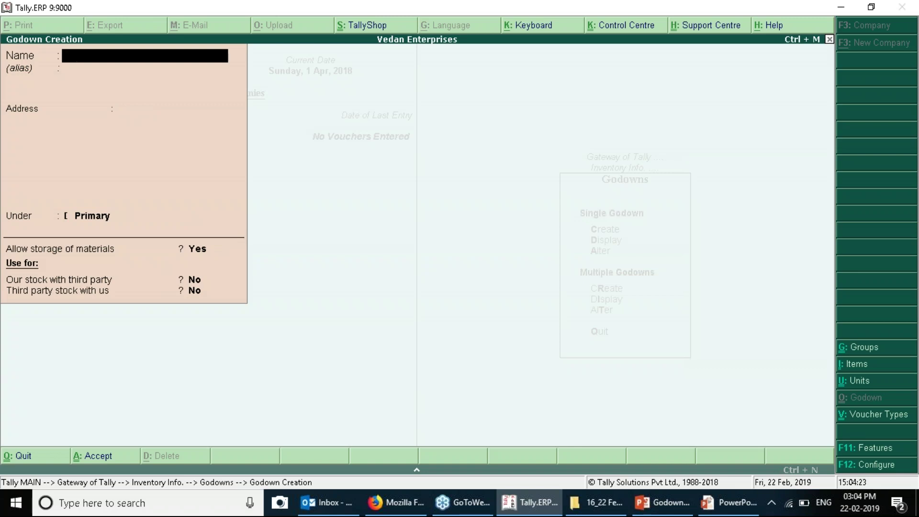
Create Godown-3 under Primary with the address Kalyan, keeping the default settings, and leave godown creation.
text(Godown-3)
key(Return)
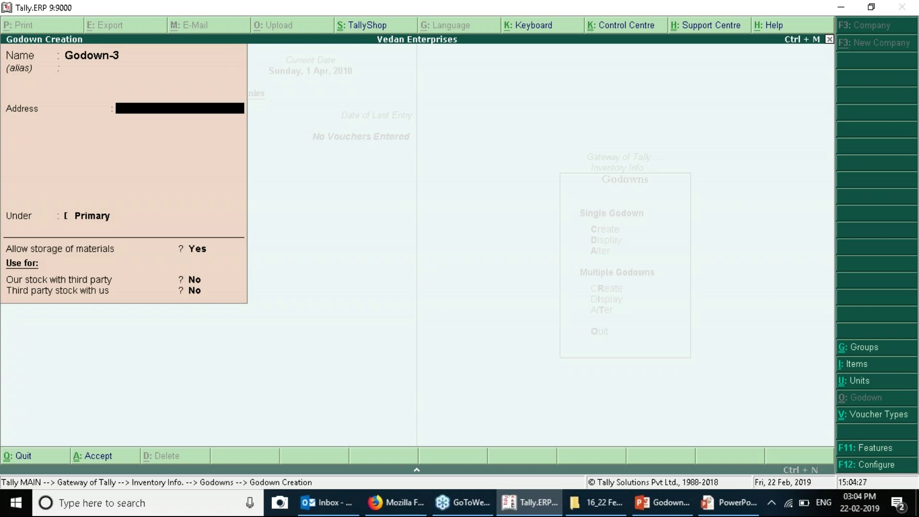
text(Kalyan)
key(Return)
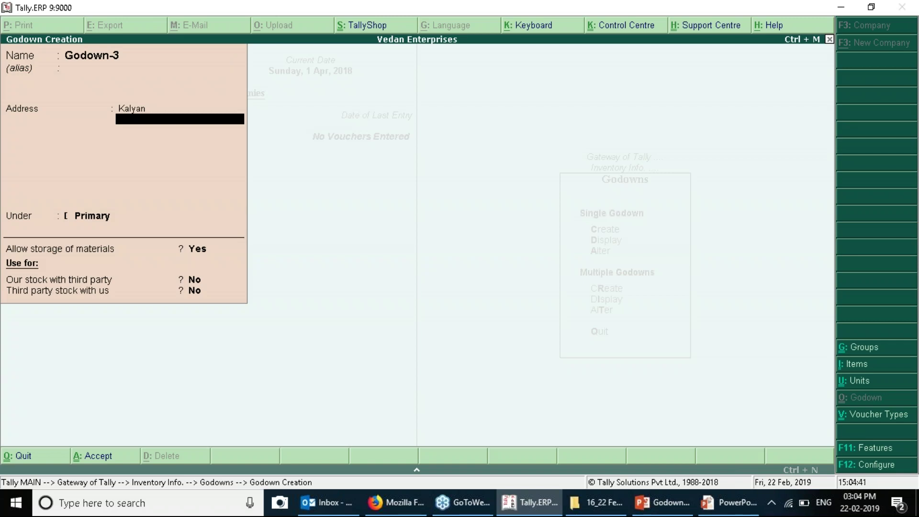
key(Return)
key(Return)
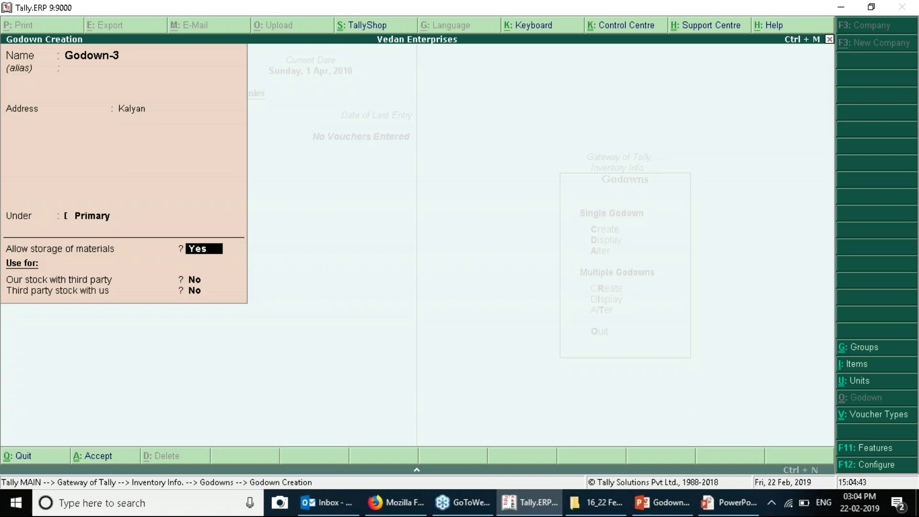
key(Return)
key(Return)
key(Return)
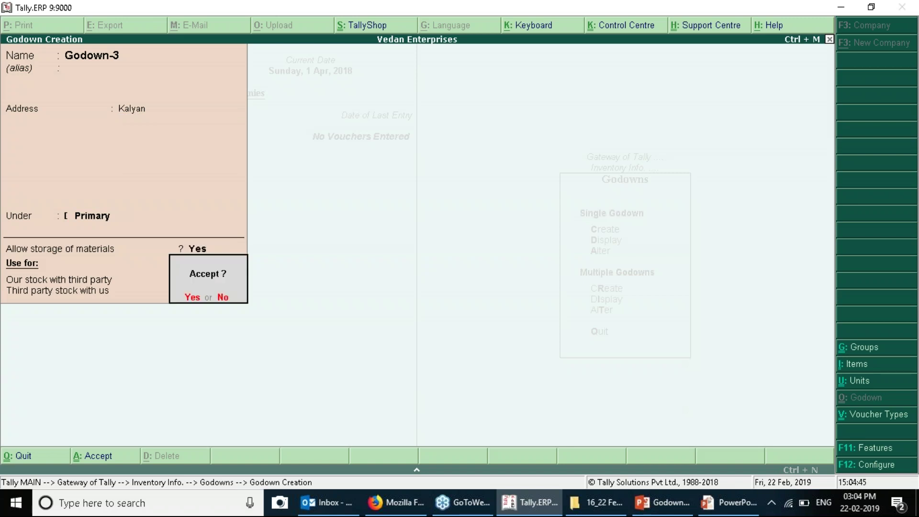
key(Return)
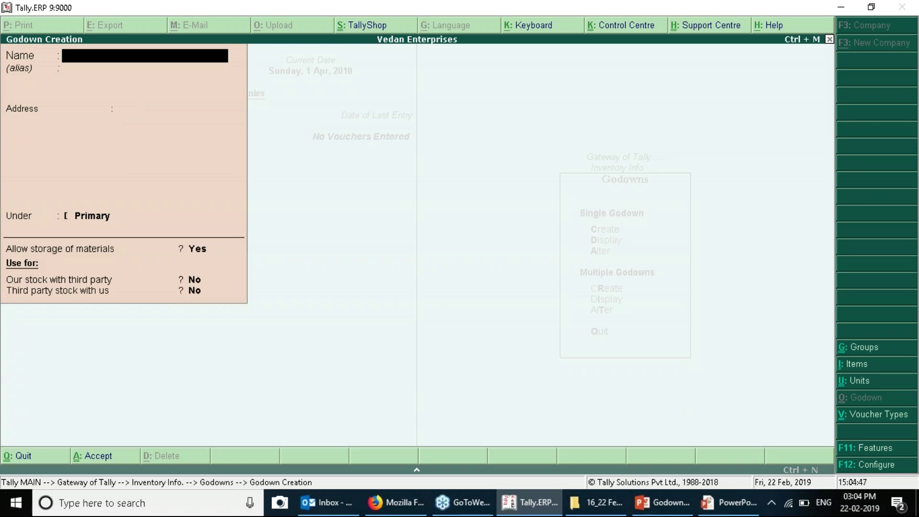
key(Escape)
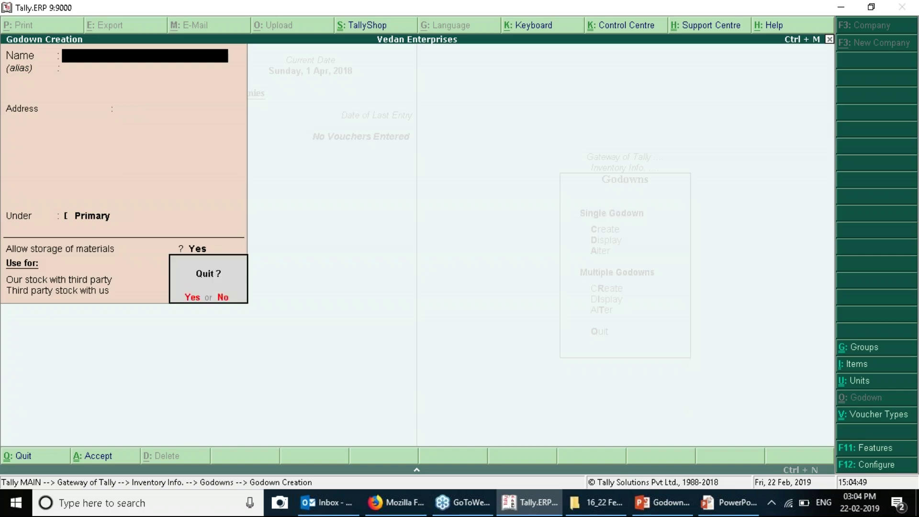
key(Return)
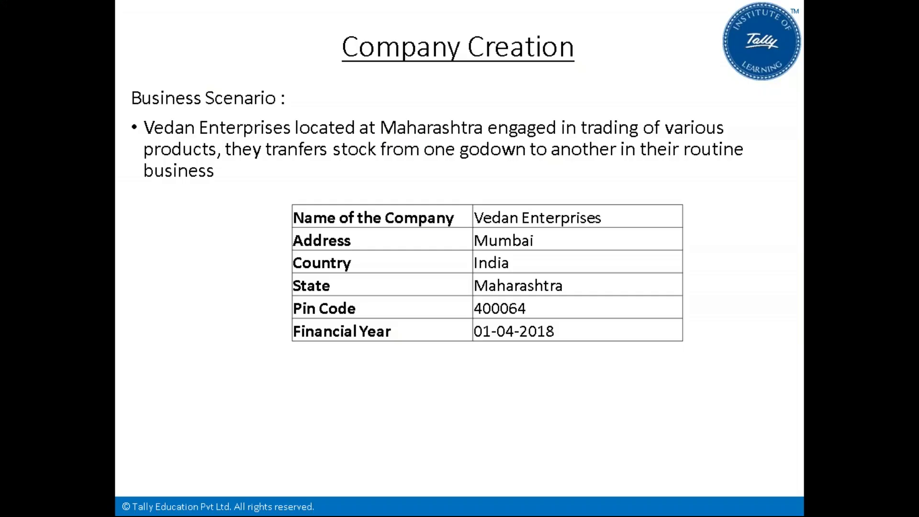
Switch to Tally.ERP 9 and create a simple unit of measure Nos with the formal name Numbers and 0 decimal places.
key(alt+Tab)
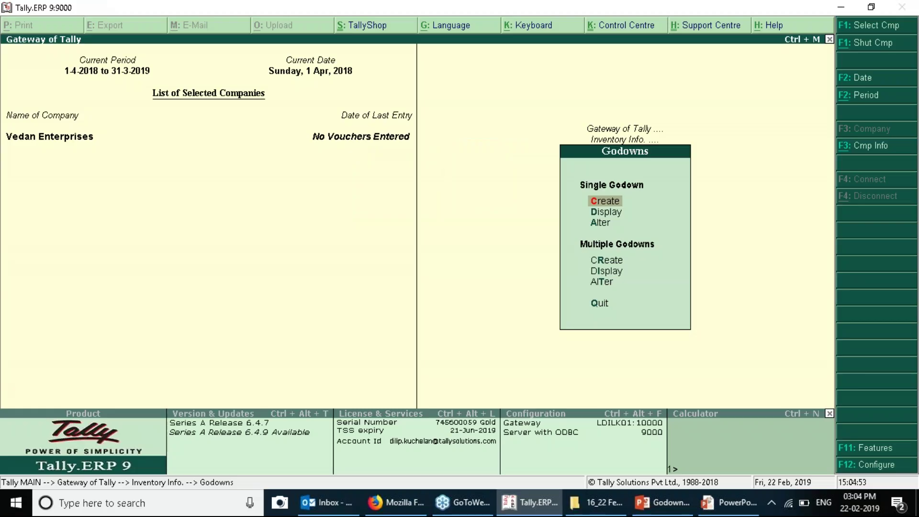
key(Escape)
key(Up)
key(Up)
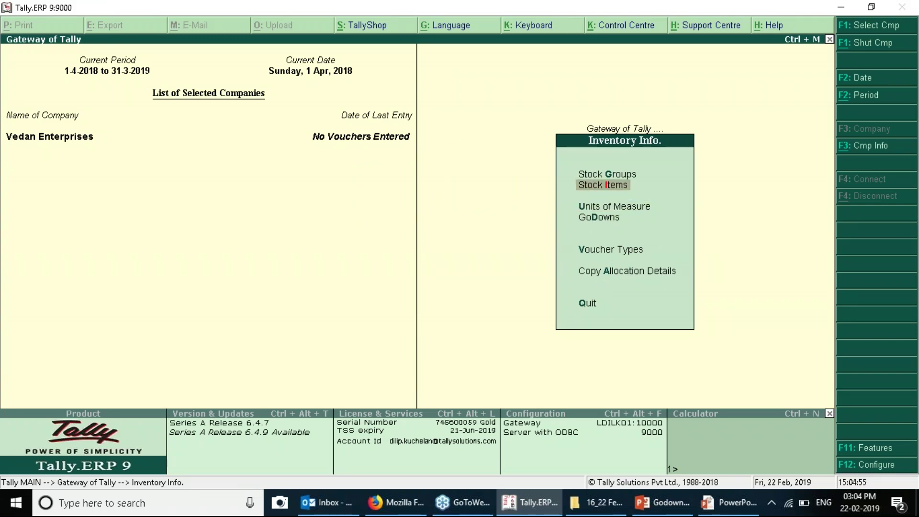
key(Down)
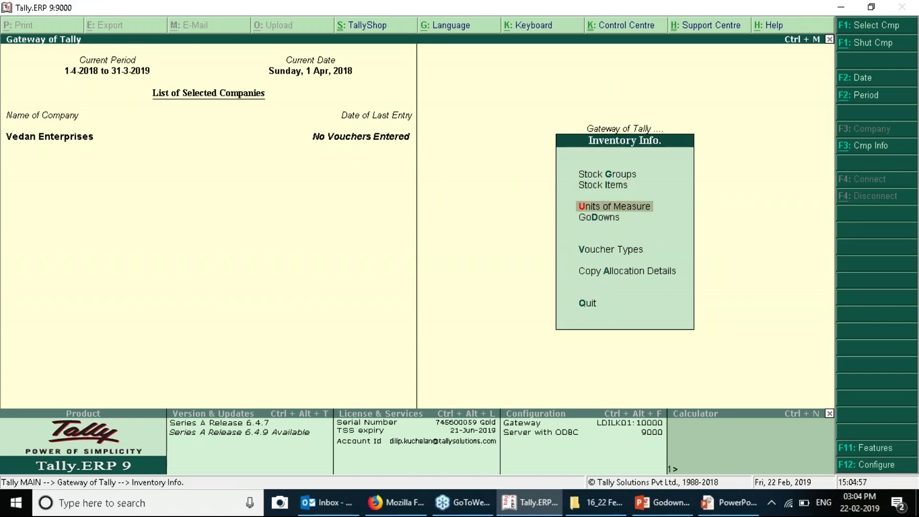
key(Return)
key(Return)
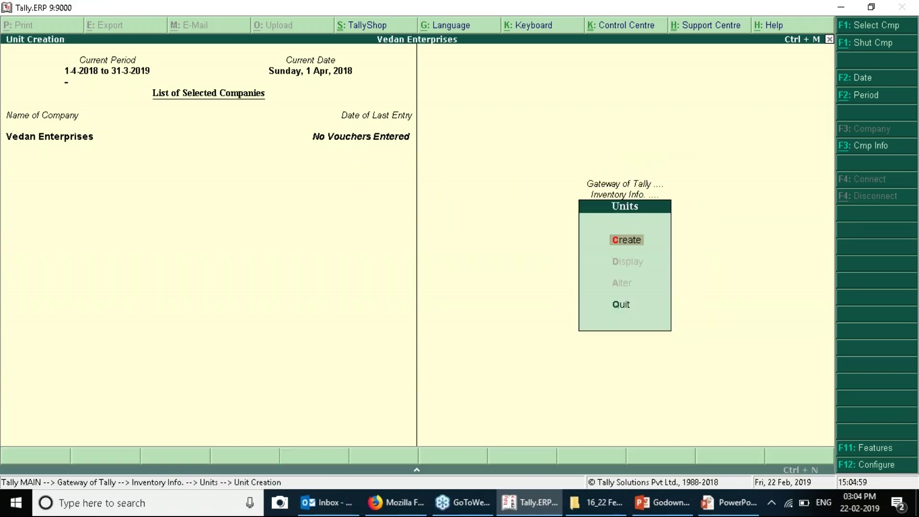
text(Nos)
key(Return)
text(Numbers)
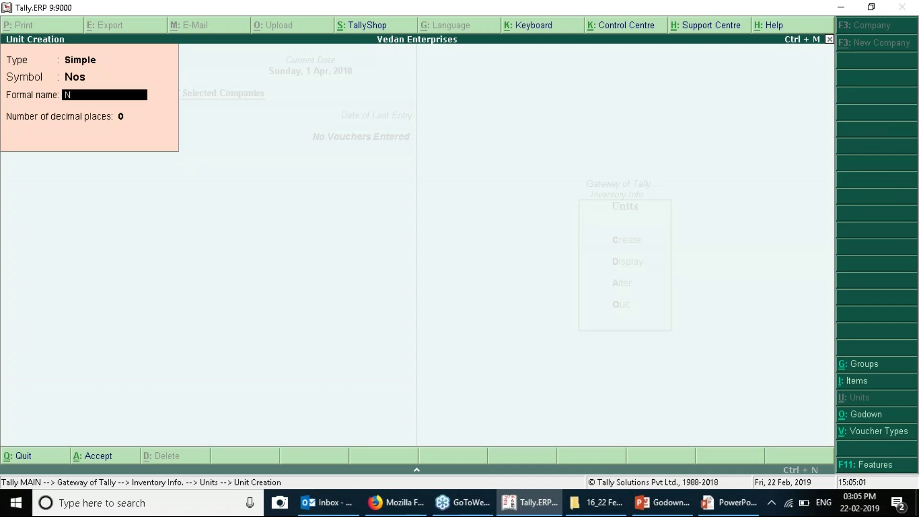
key(Return)
key(Return)
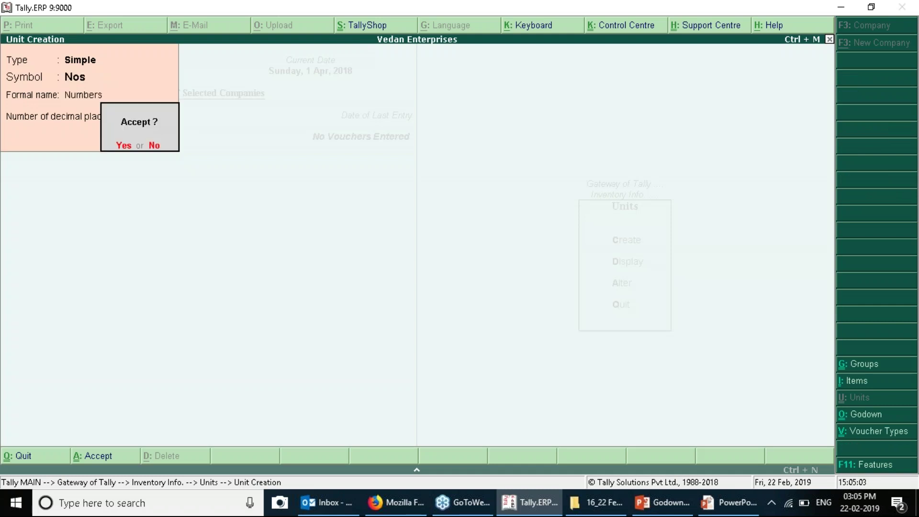
key(Return)
key(Escape)
key(Escape)
Start a new single stock item named Stock Item-1 without an alias.
key(Up)
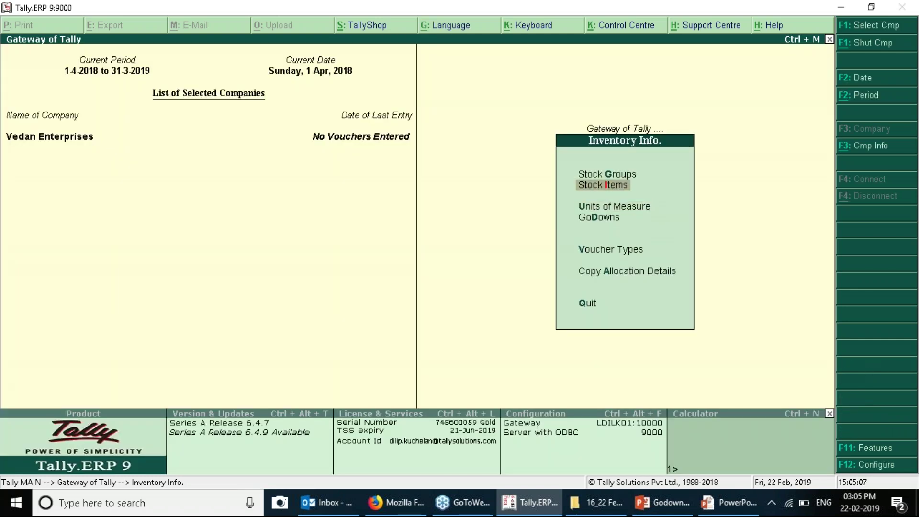
key(Return)
key(Return)
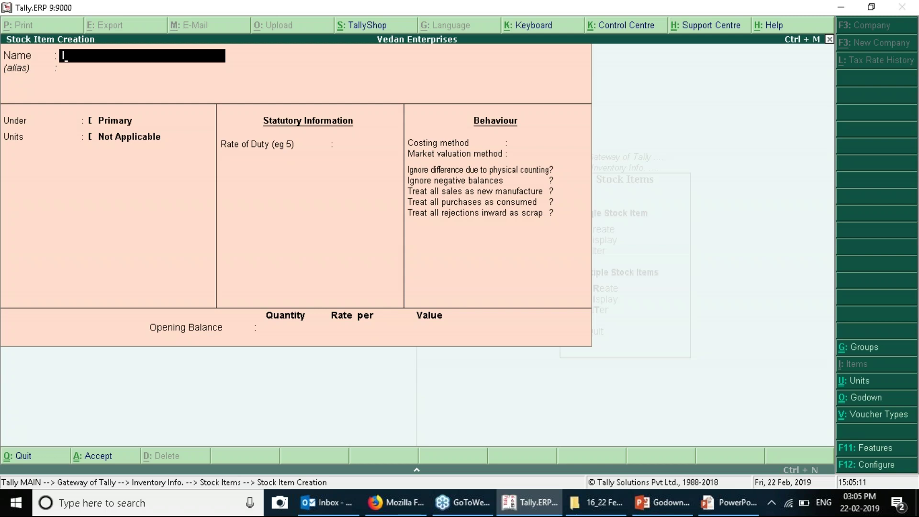
text(S)
text(tock)
text( Ot)
key(BackSpace)
key(BackSpace)
text(Item-1)
key(BackSpace)
text(-1)
key(Return)
key(Return)
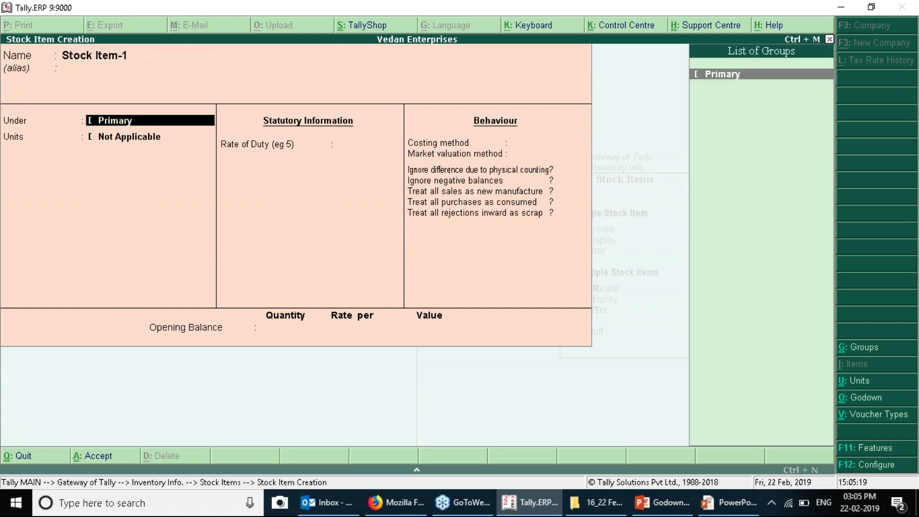
Create the stock group Inventories under Primary with item quantities added, and use it as the parent group of Stock Item-1.
key(alt+c)
text(S)
key(BackSpace)
text(Invek)
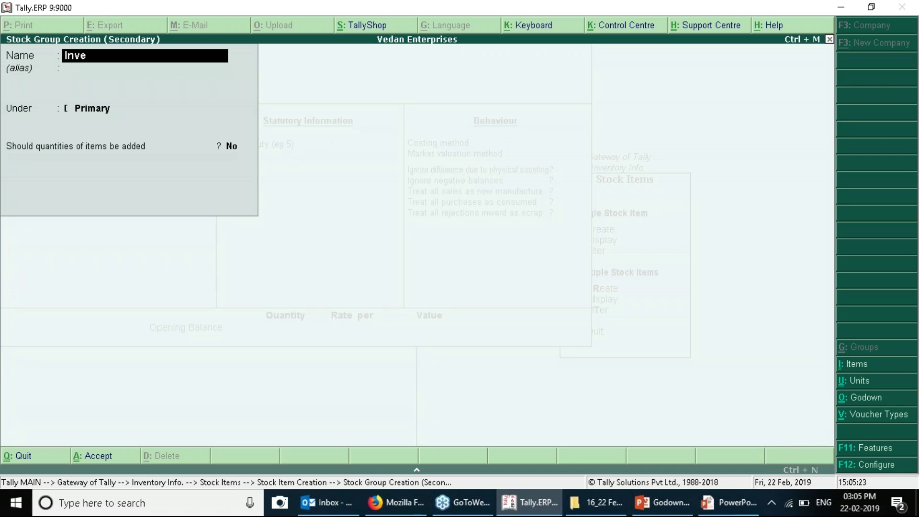
key(BackSpace)
text(nt)
key(BackSpace)
key(BackSpace)
text(ntory)
key(BackSpace)
text(ies)
key(Return)
key(Return)
key(y)
key(y)
key(Return)
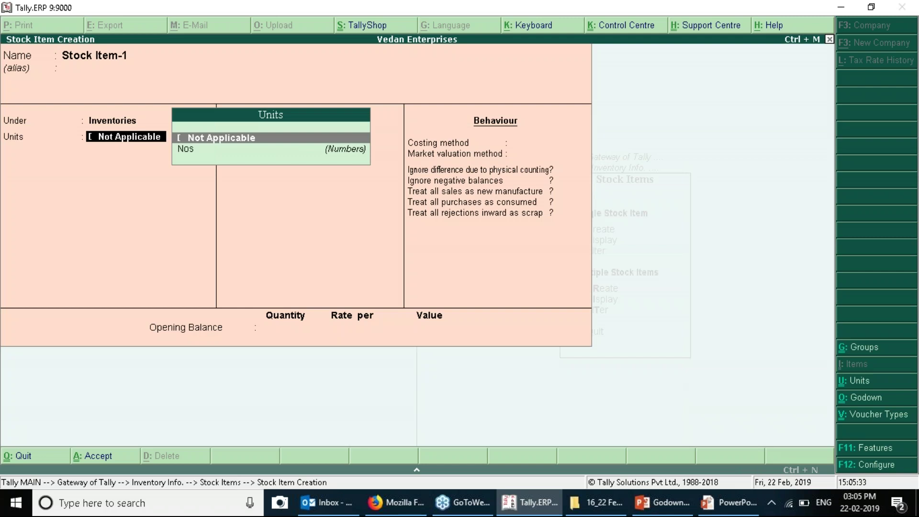
Assign Nos as the unit of Stock Item-1 and keep the default component, duty and behaviour settings.
key(Down)
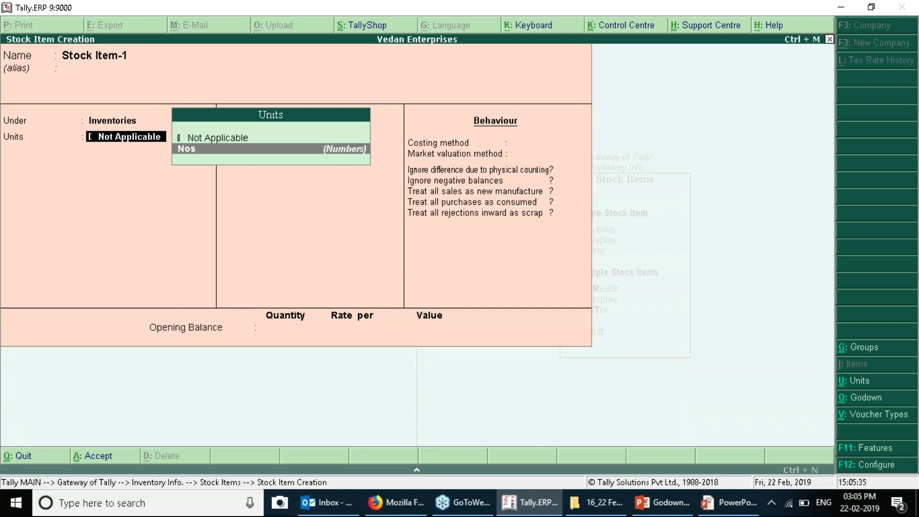
key(Return)
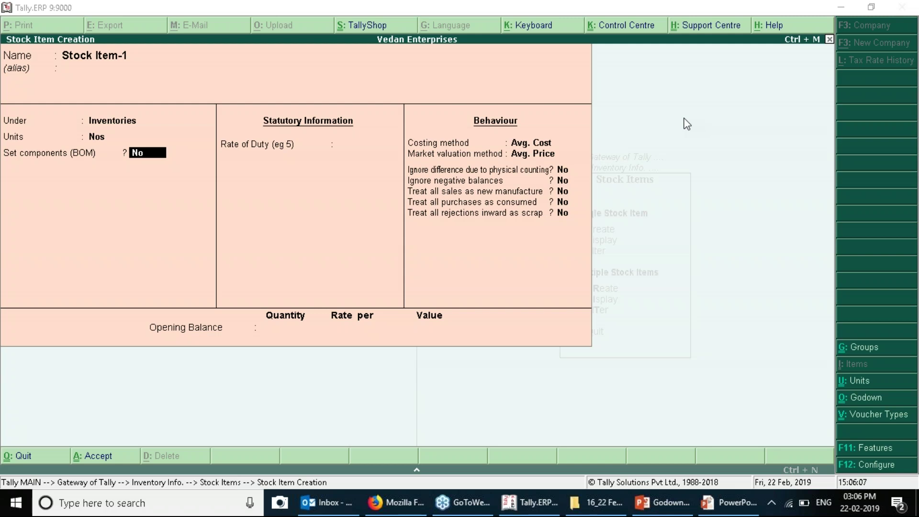
click(265, 64)
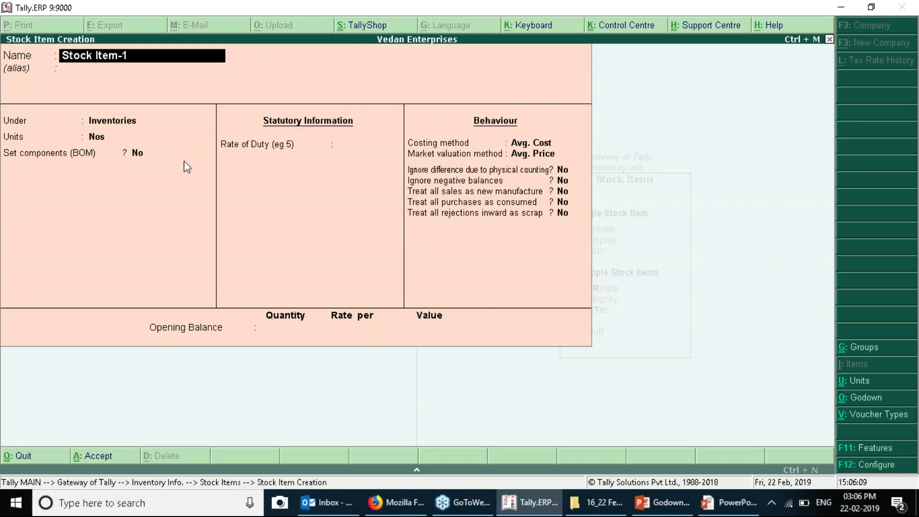
key(Return)
key(Return)
key(Return)
key(Return)
key(Return)
key(Return)
key(Return)
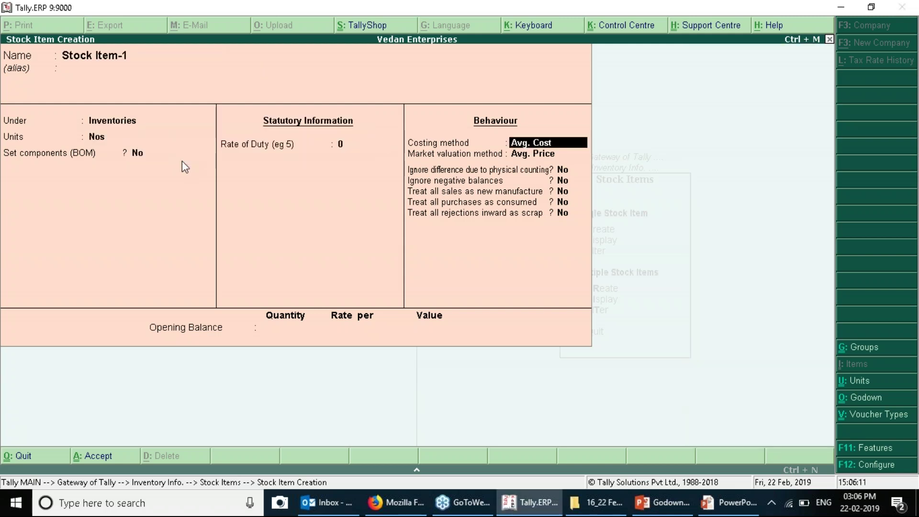
key(Return)
key(Return)
key(Return)
key(Return)
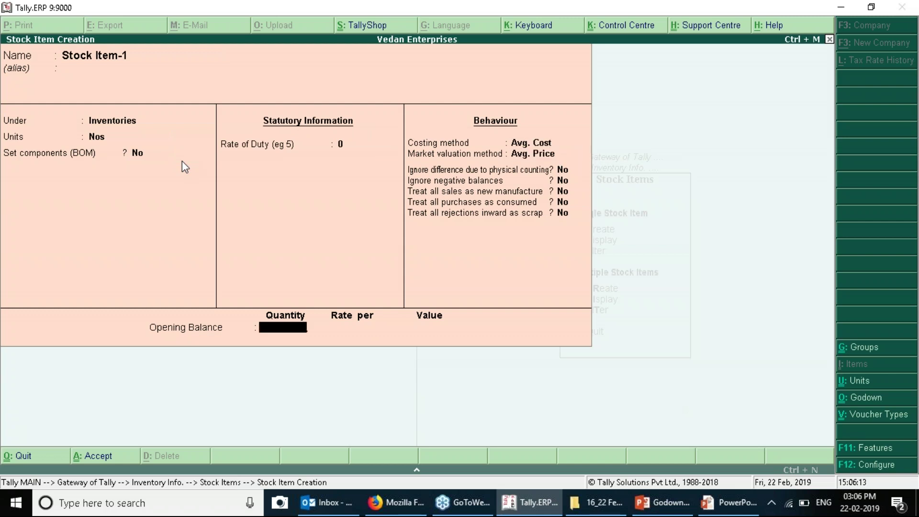
Enter an opening balance of 50 Nos for Stock Item-1 and allocate the full quantity to Godown-1.
text(50)
key(Return)
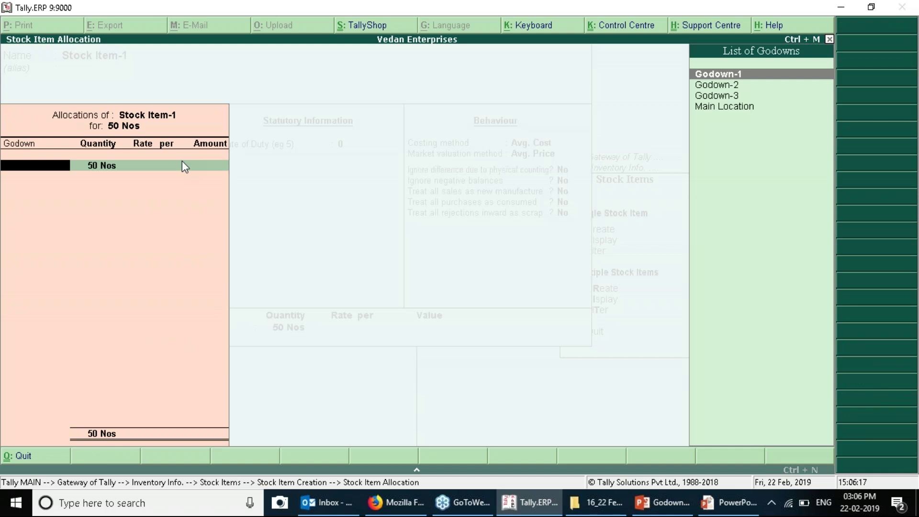
key(Down)
key(Down)
key(Down)
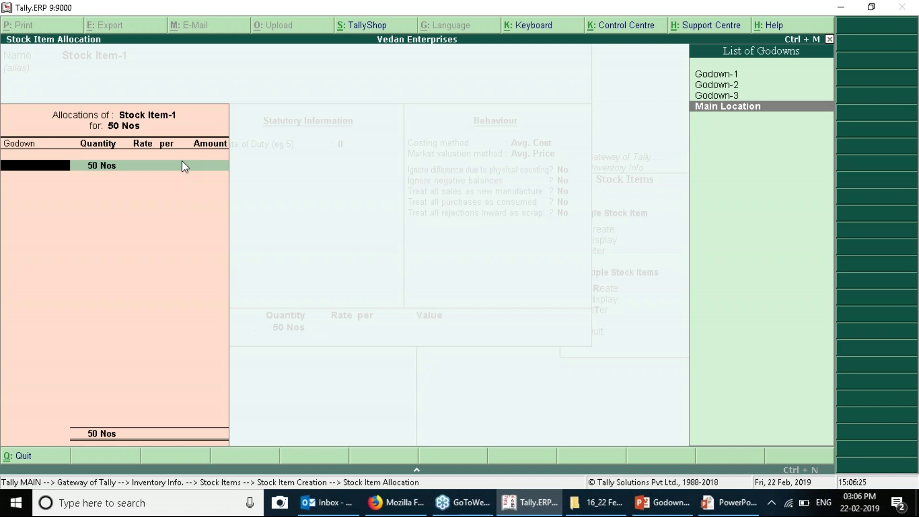
key(Up)
key(Up)
key(Up)
key(Return)
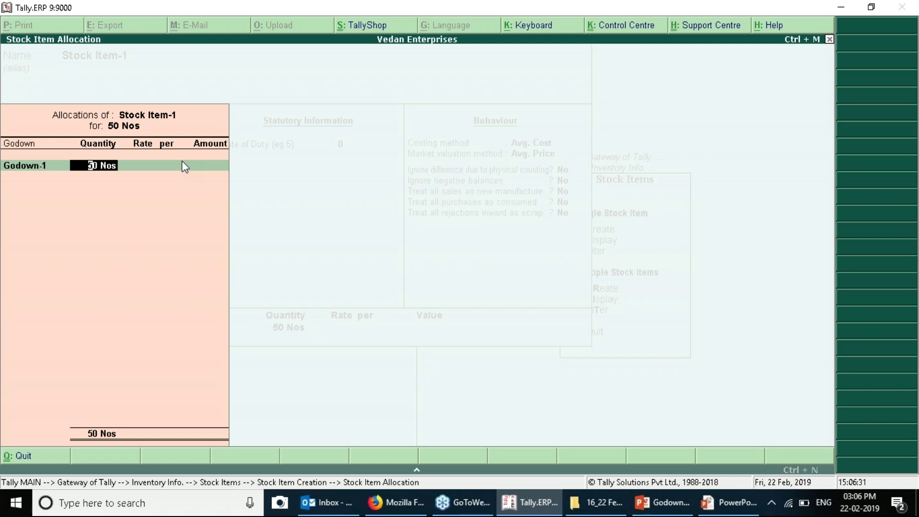
key(Return)
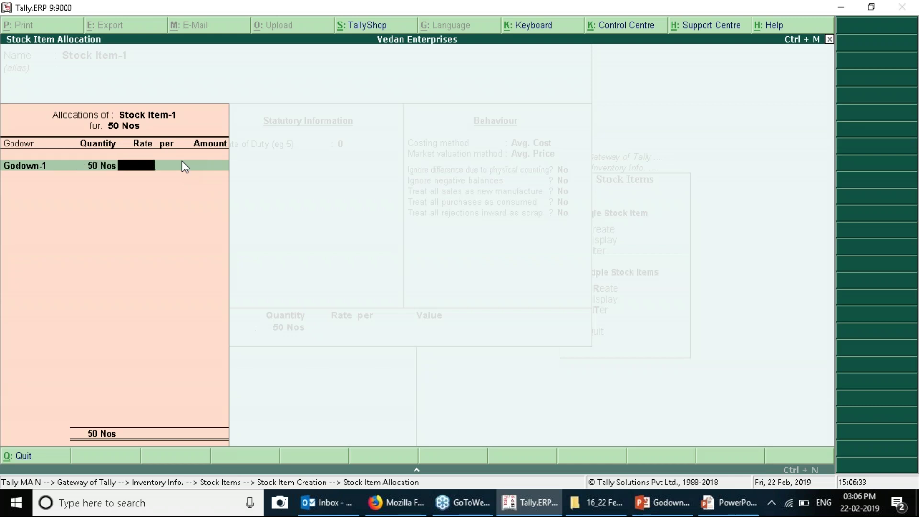
Set the Godown-1 allocation rate to 40 per Nos, save Stock Item-1 and leave stock item creation.
text(40)
key(Return)
key(Return)
key(Return)
key(Return)
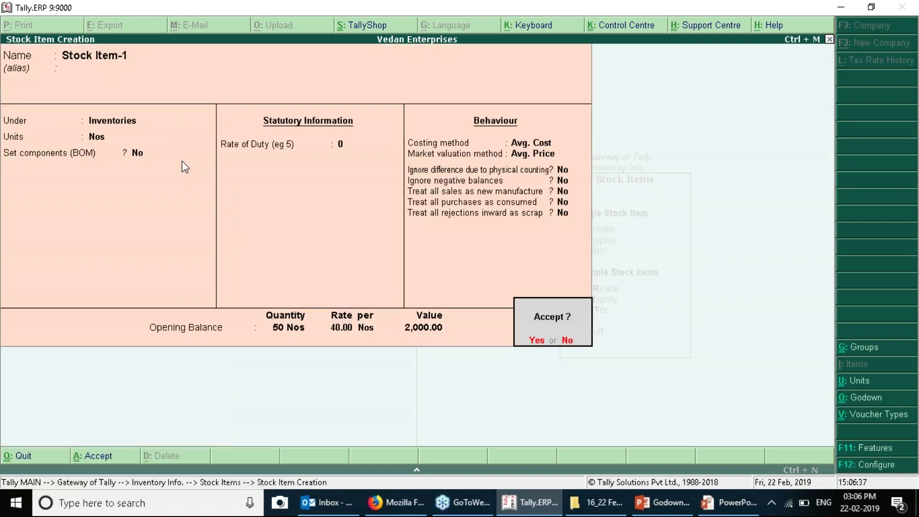
key(Return)
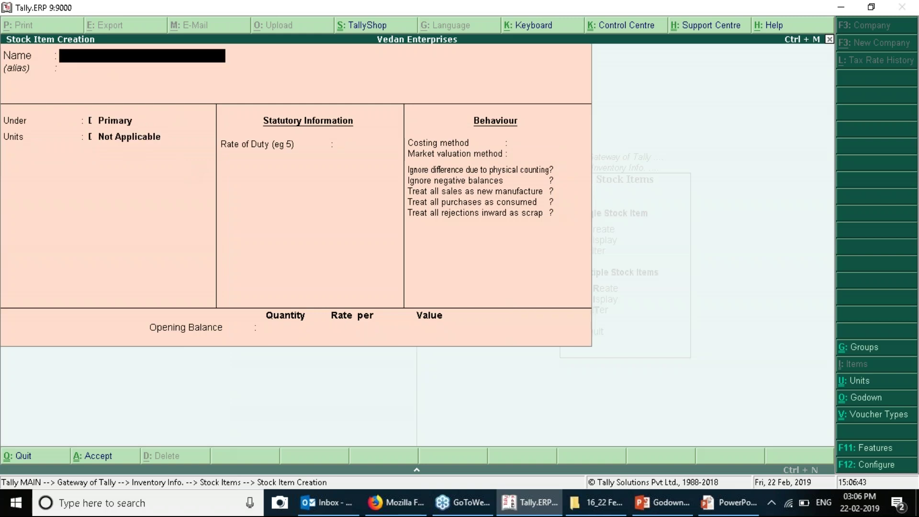
key(Escape)
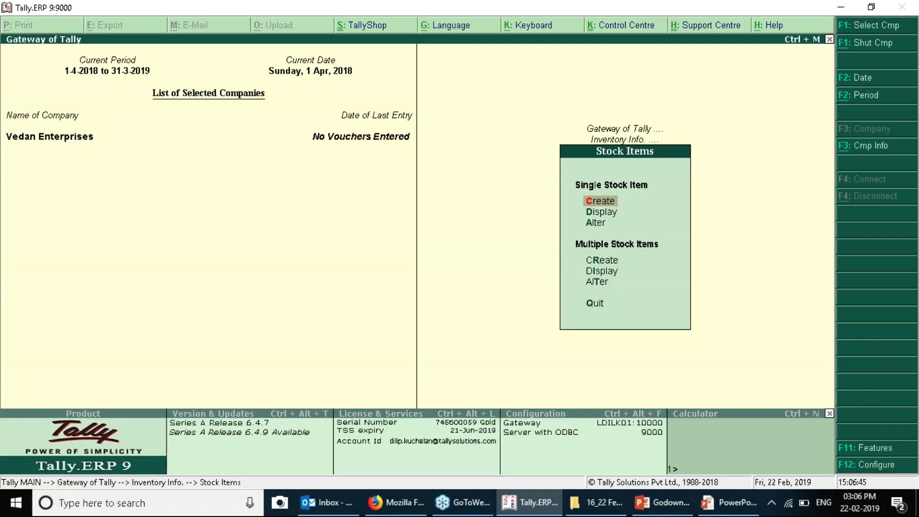
Open the Main Location godown for alteration to review its settings, and return to the Gateway of Tally without altering it.
key(Escape)
key(Down)
key(Down)
key(Return)
key(Down)
key(Down)
key(Return)
key(Down)
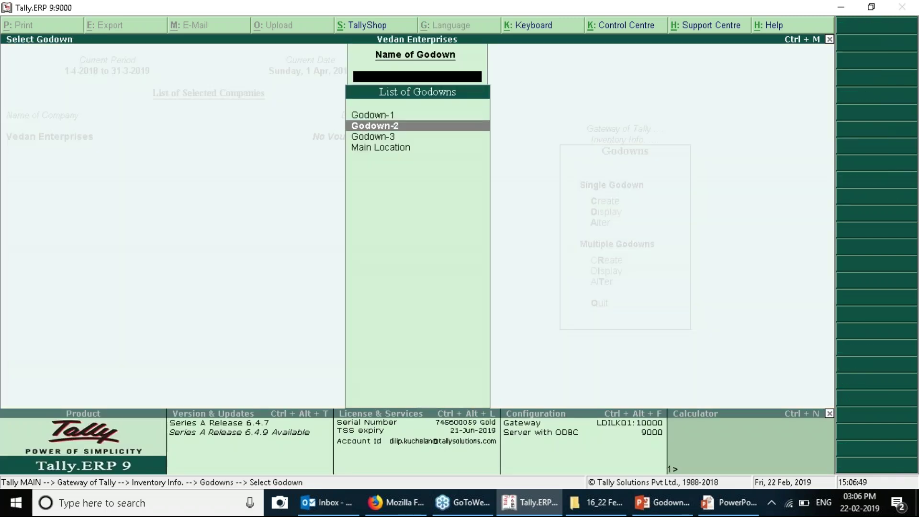
key(Down)
key(Down)
key(Return)
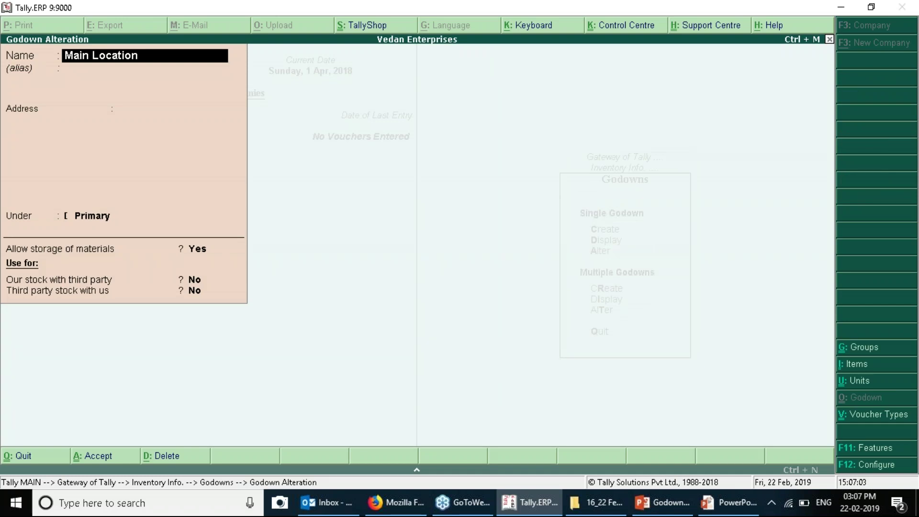
key(Escape)
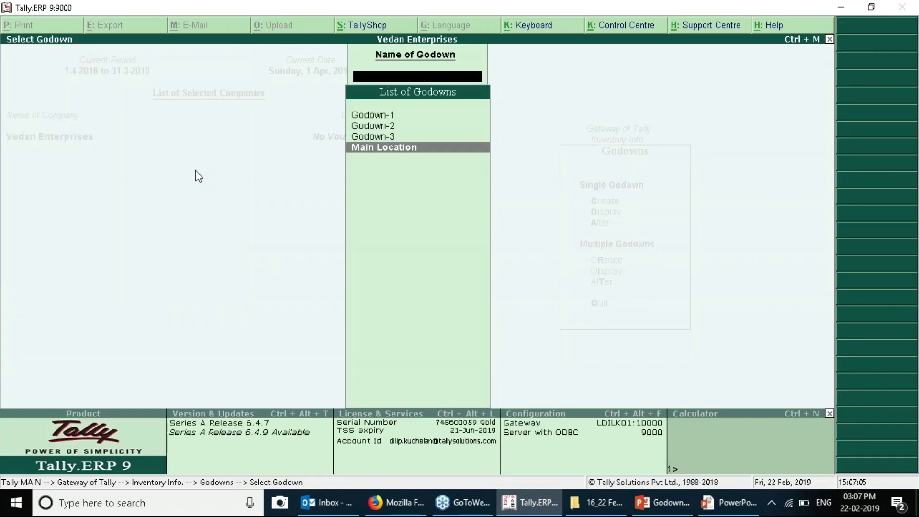
key(Escape)
key(Escape)
key(Escape)
key(Escape)
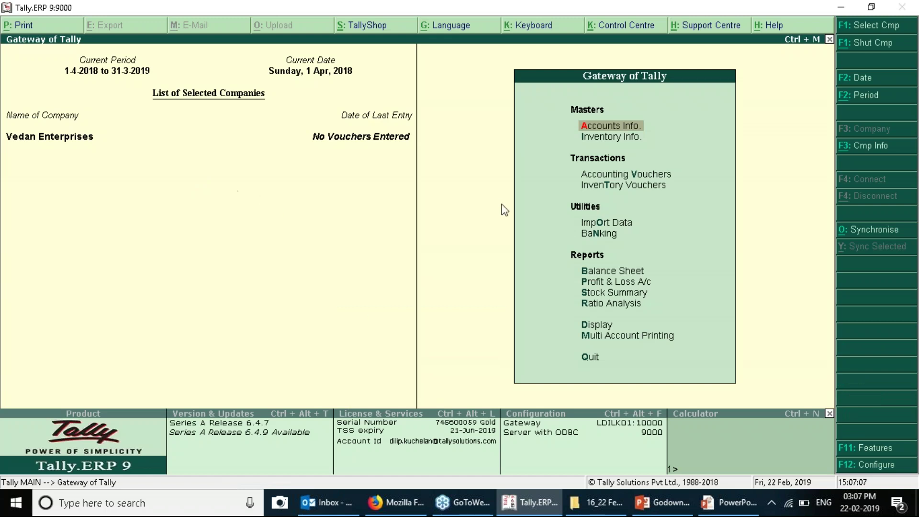
Review the company's inventory features for storage and classification, including multiple godowns and stock categories, and leave without changes.
click(867, 447)
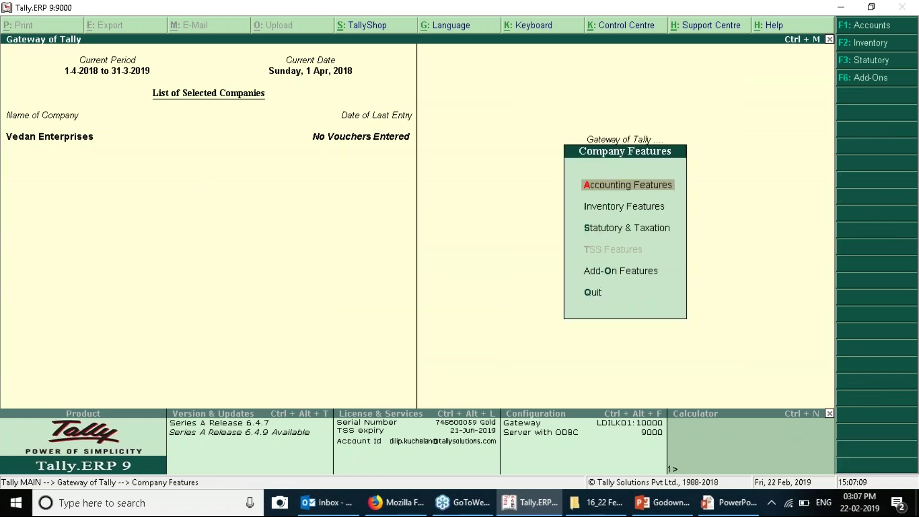
key(Down)
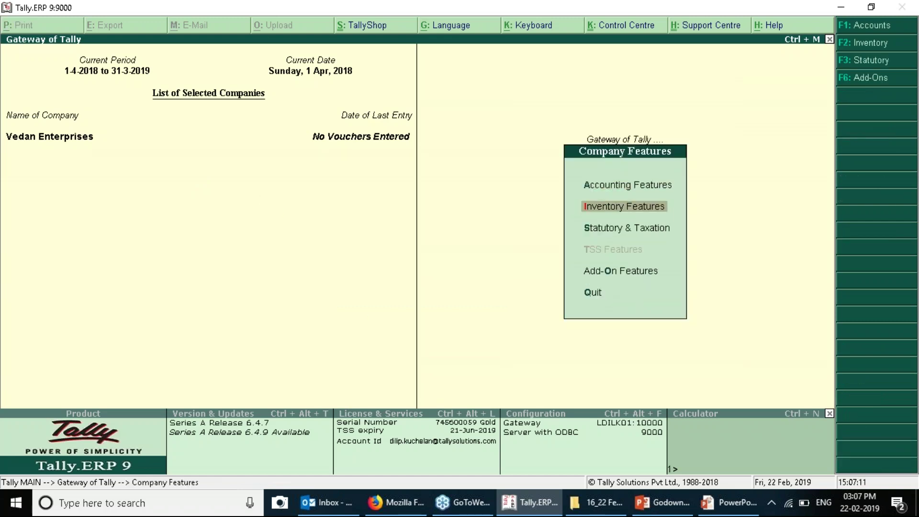
key(Return)
click(393, 207)
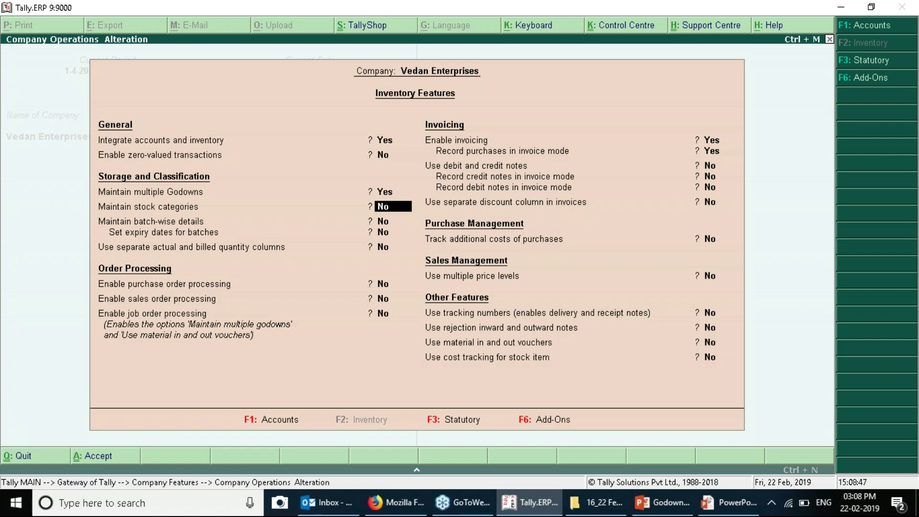
key(Escape)
key(y)
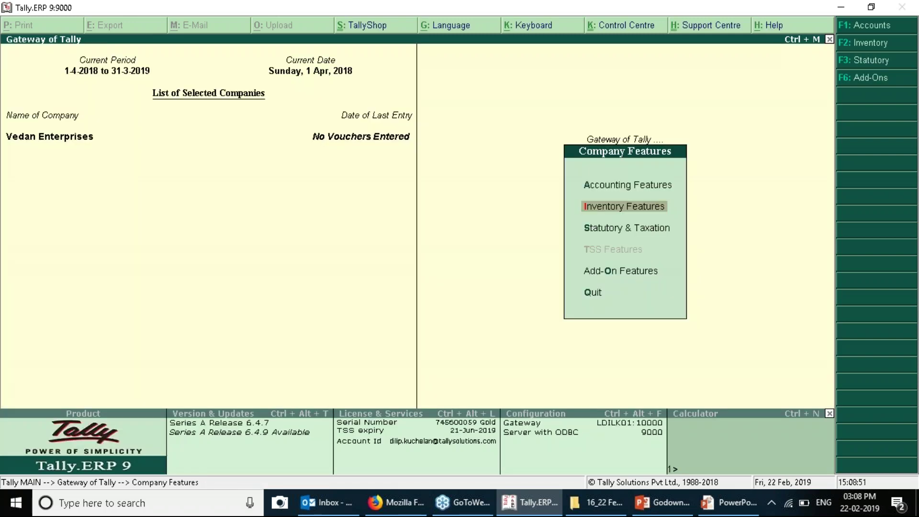
key(Up)
key(Escape)
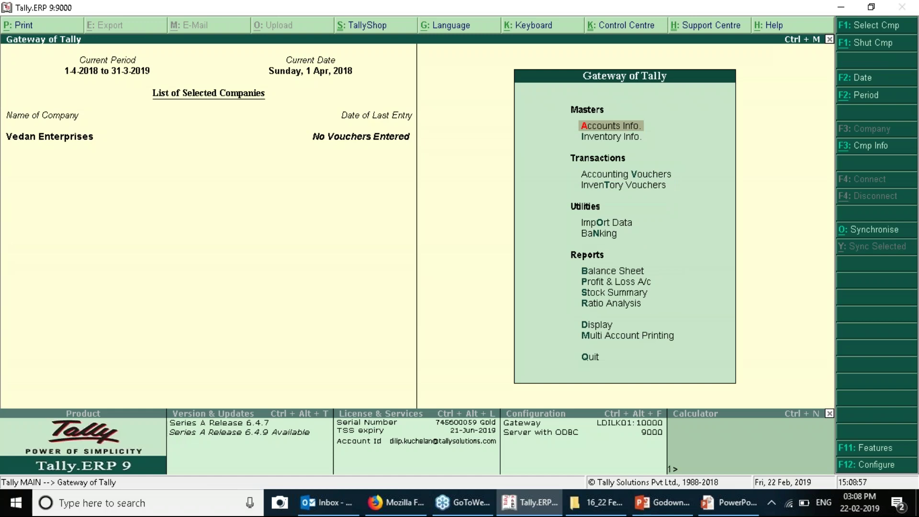
Delete the Main Location godown from the company's godown masters and leave the godown list.
key(Down)
key(Return)
key(Down)
key(Down)
key(Down)
key(Down)
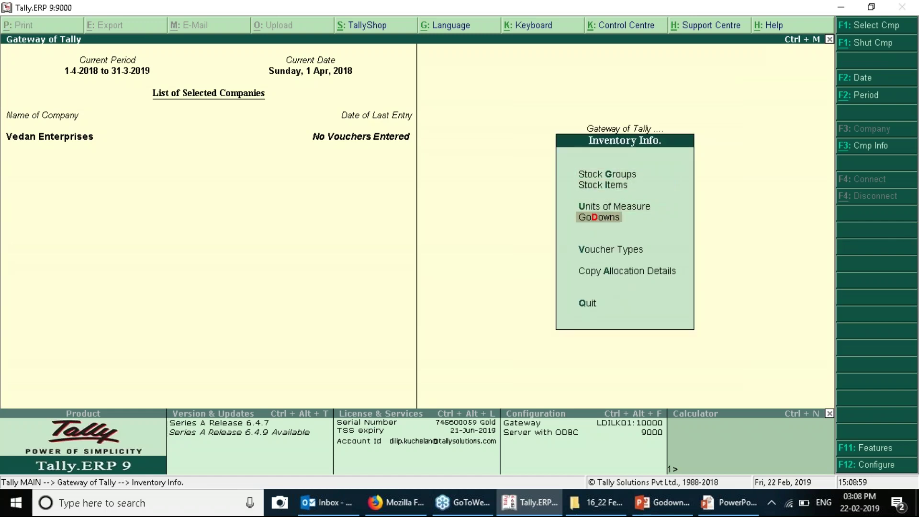
key(Up)
key(Up)
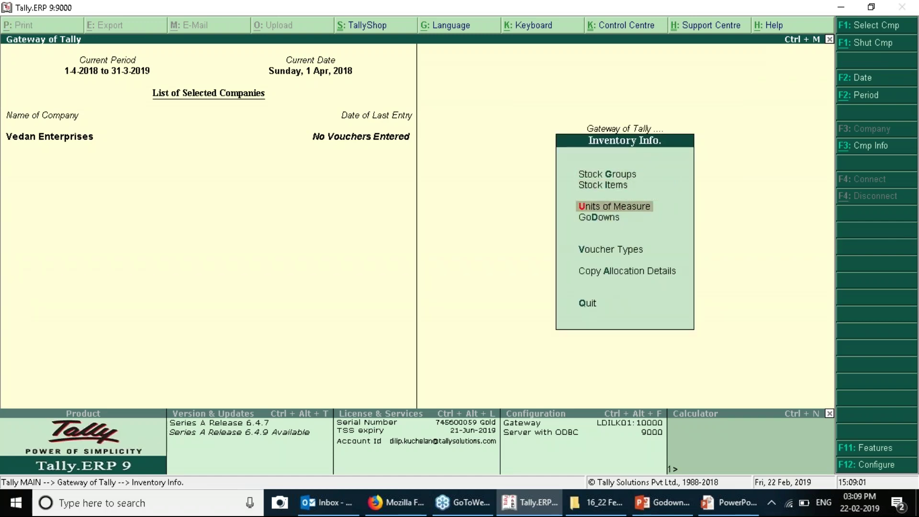
key(Down)
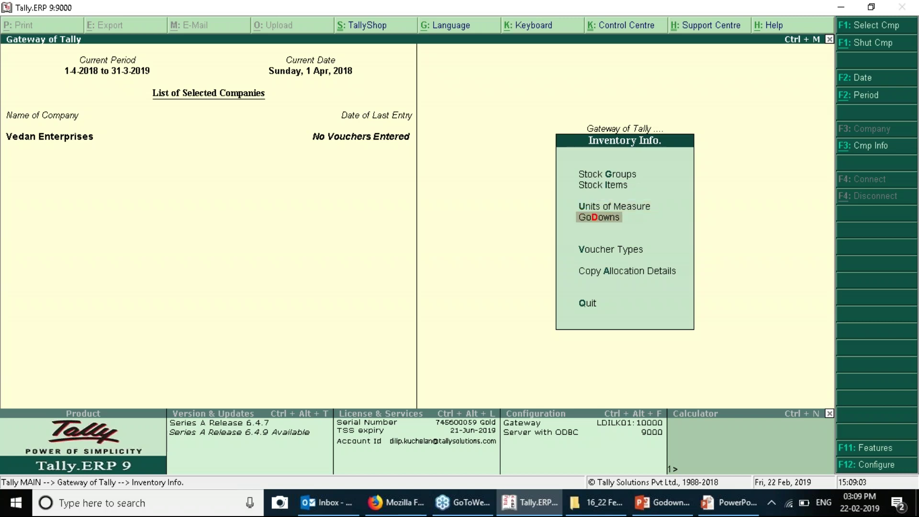
key(Return)
key(Down)
key(Down)
key(Return)
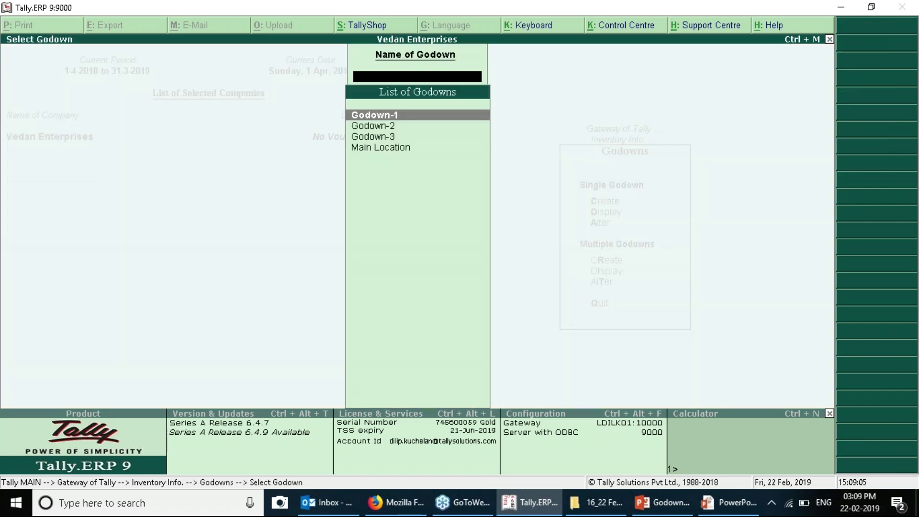
key(Down)
key(Down)
key(Down)
key(Return)
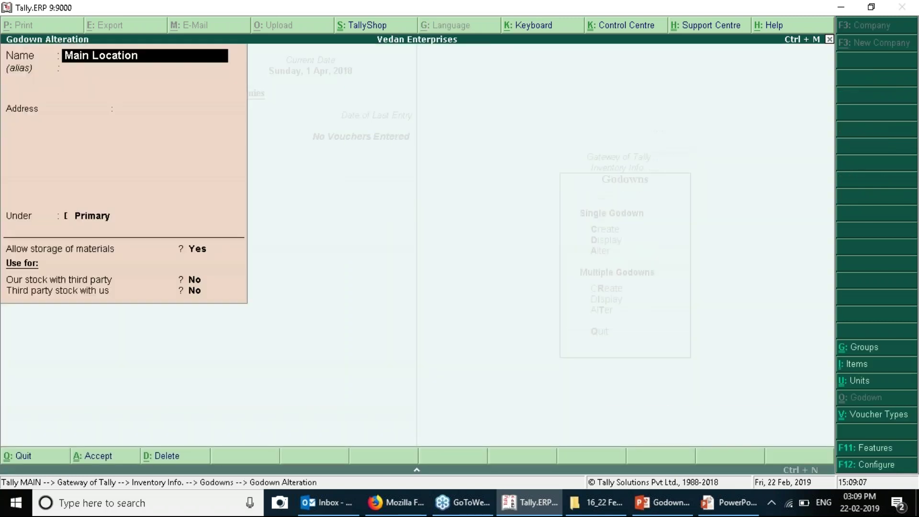
key(alt+d)
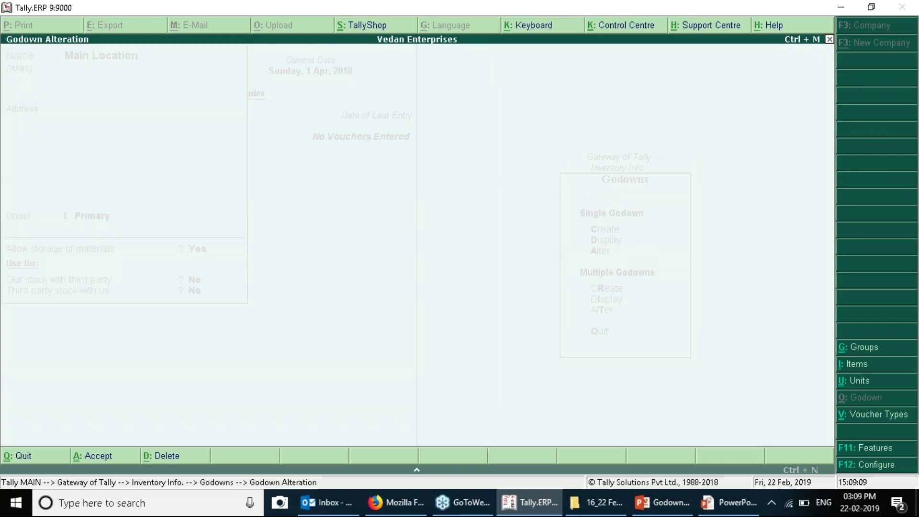
key(y)
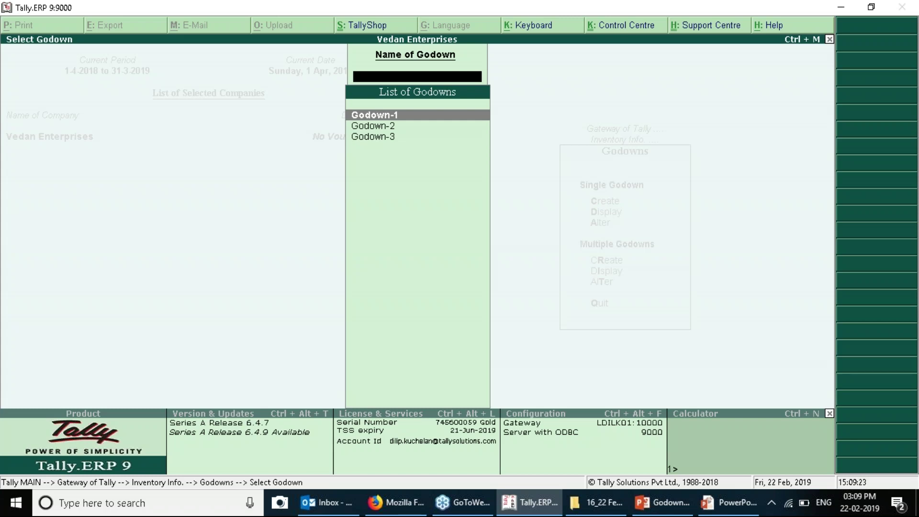
key(Escape)
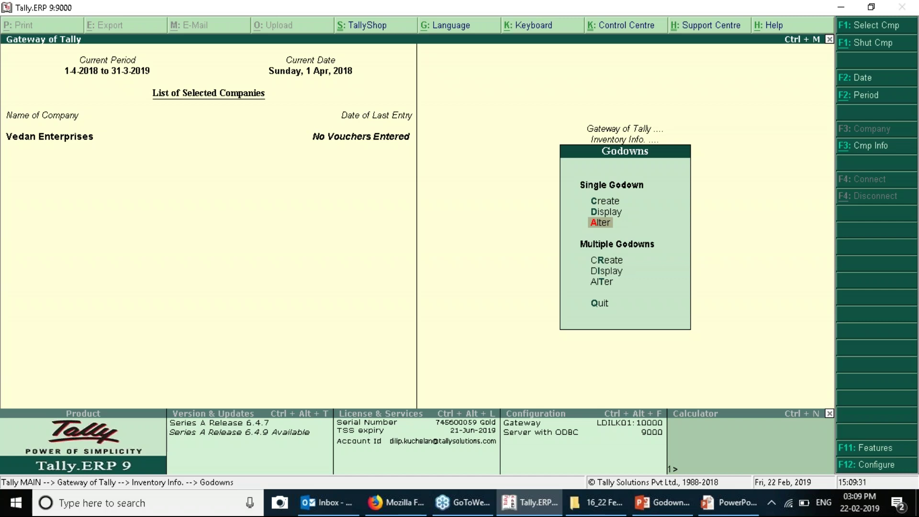
Open Godown-1 for alteration to review its address and parent godown, and leave without altering it.
key(Return)
key(Return)
key(Return)
key(Return)
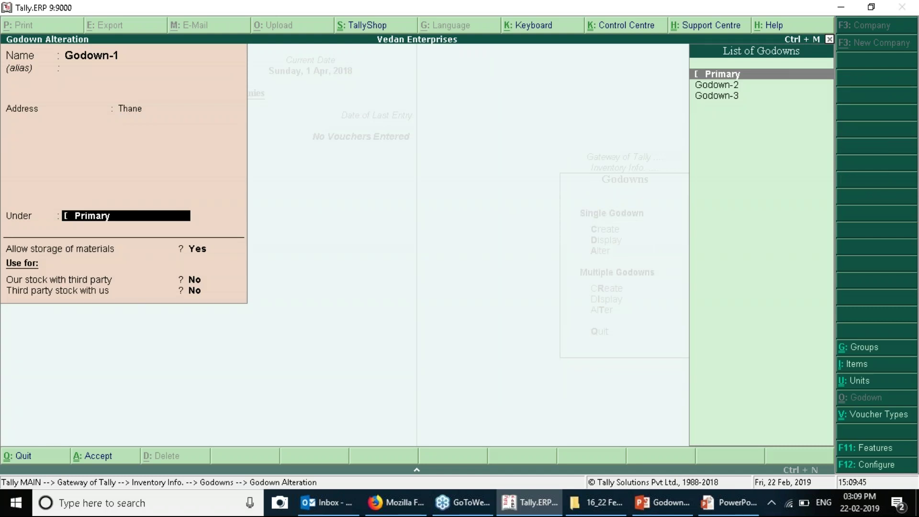
key(Escape)
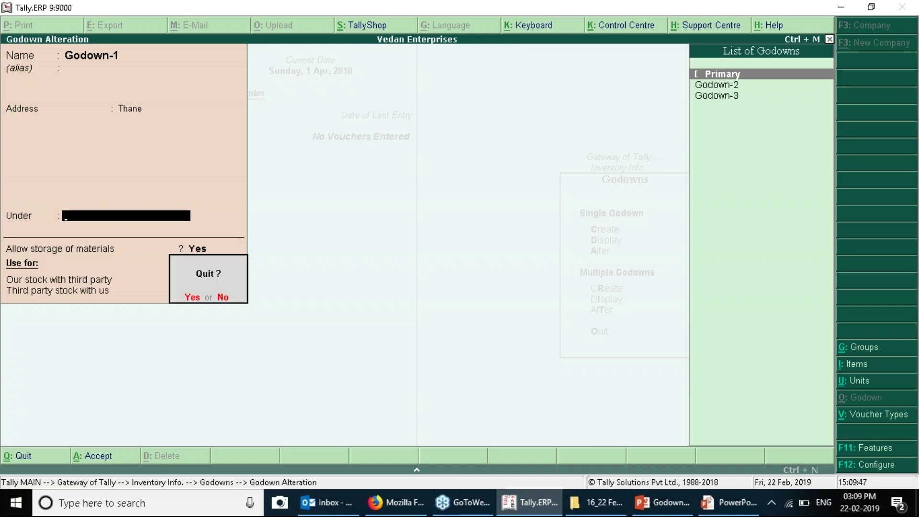
key(Return)
key(Escape)
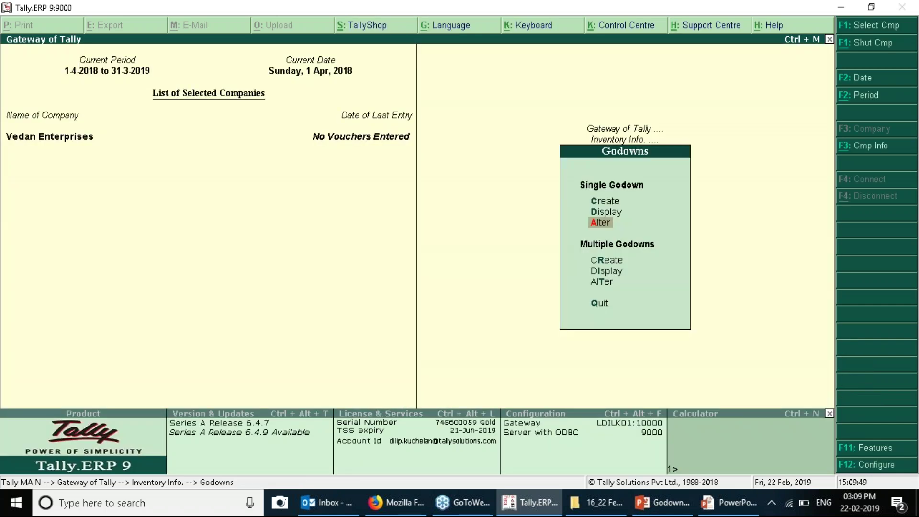
Start a single stock item named Stock Item-2 under the Inventories group with Nos as its unit.
key(Escape)
key(Up)
key(Up)
key(Return)
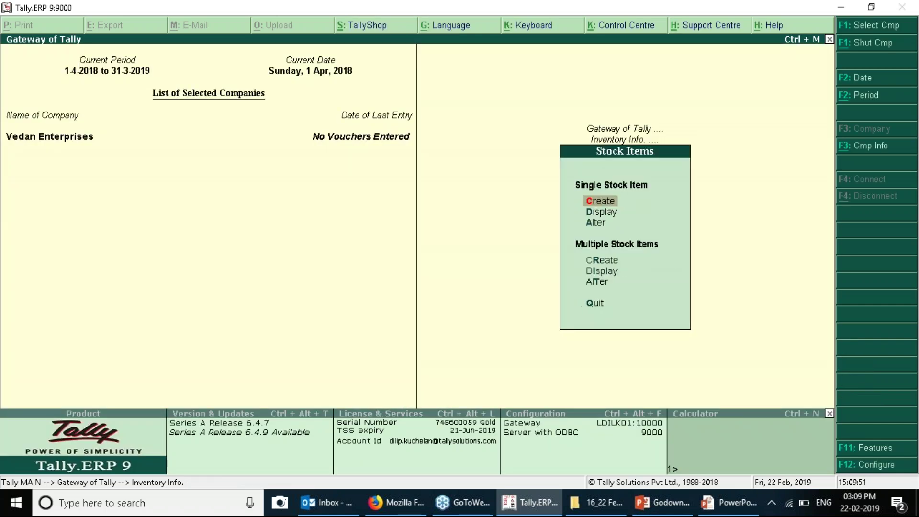
key(Return)
text(Stock I)
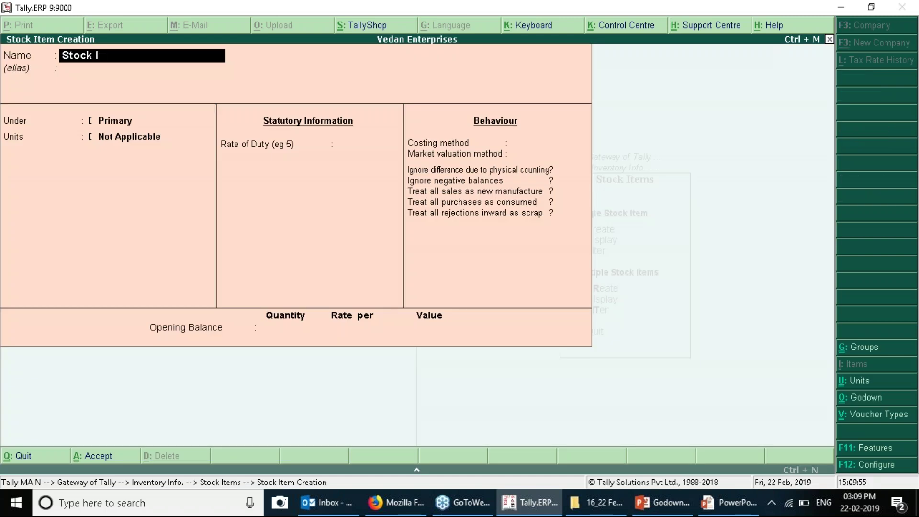
text(tem-2)
key(Return)
key(Return)
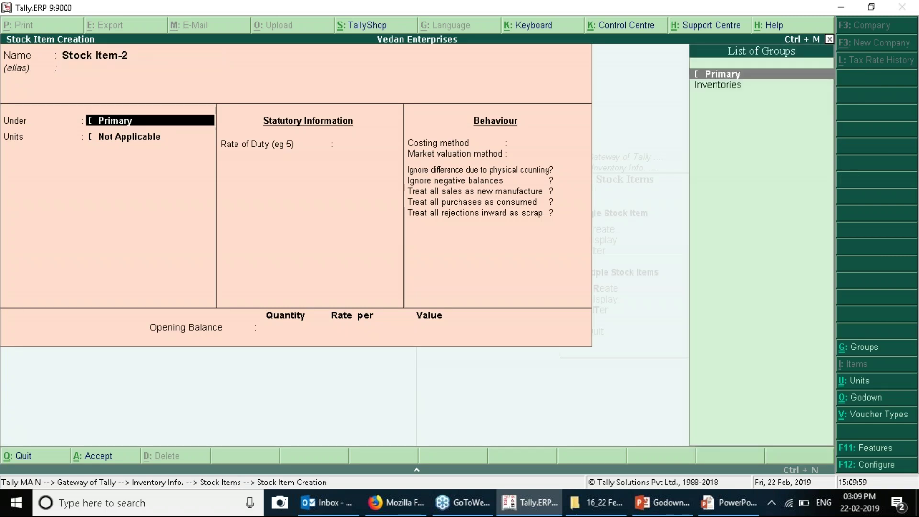
key(Down)
key(Return)
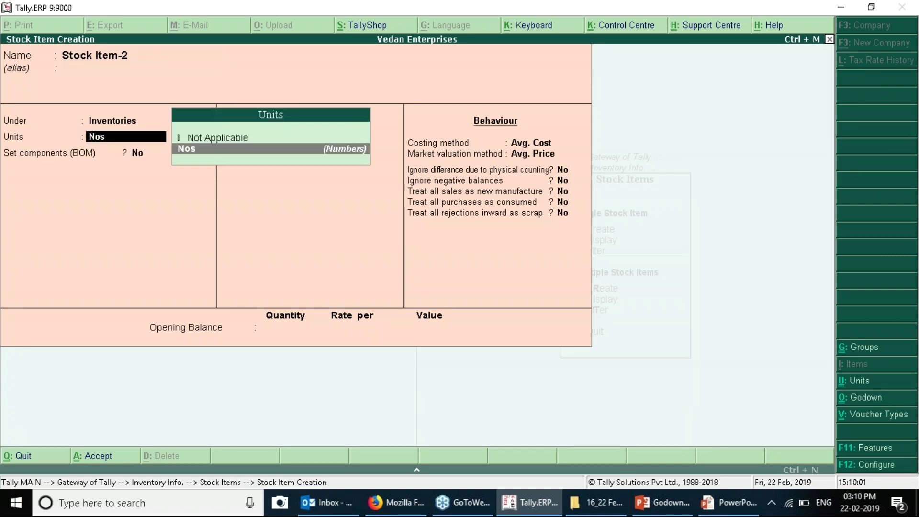
key(Return)
Keep the default behaviour settings, enter an opening balance of 100 Nos for Stock Item-2 and allocate it all to Godown-2.
key(Return)
key(Return)
key(Return)
key(Return)
key(Return)
key(Return)
key(Return)
key(Return)
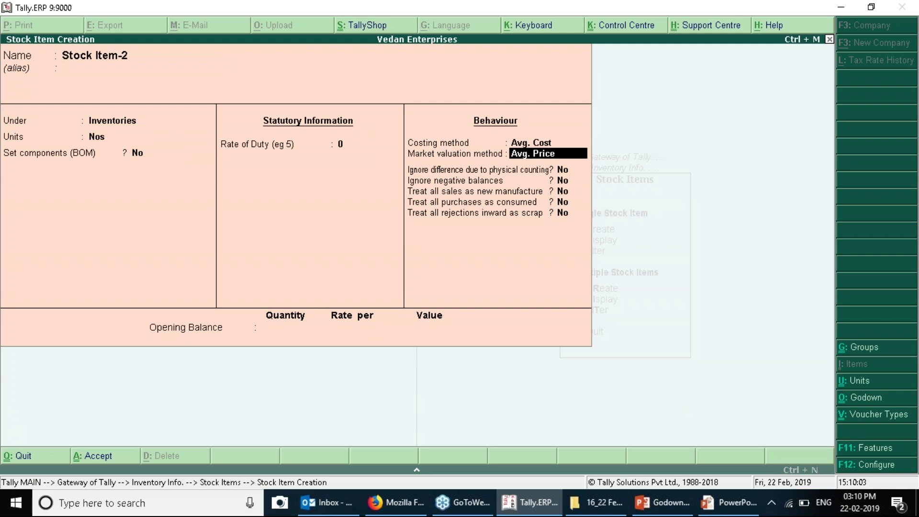
key(Return)
text(100)
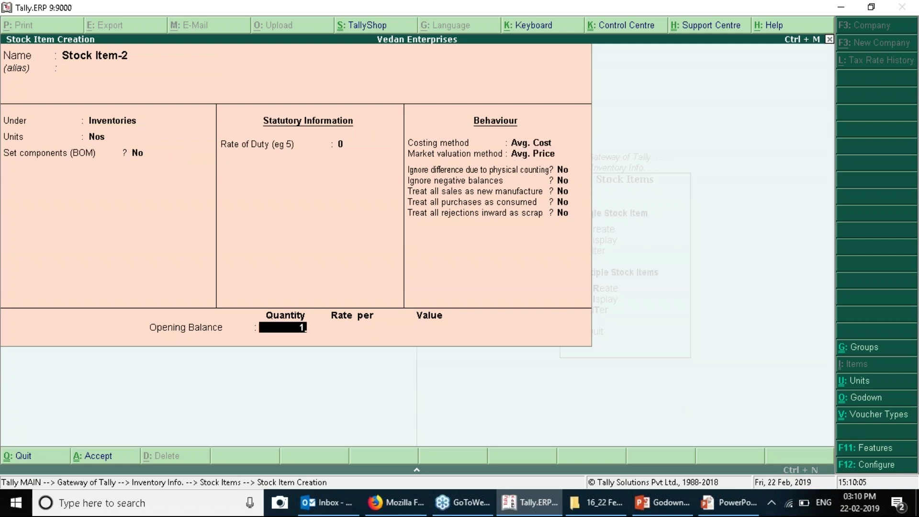
key(Return)
key(Down)
key(Down)
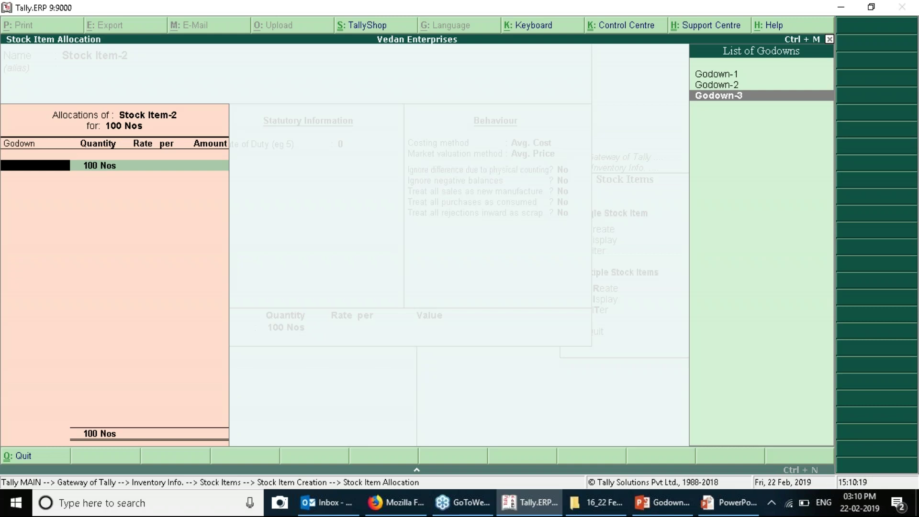
key(Up)
key(Return)
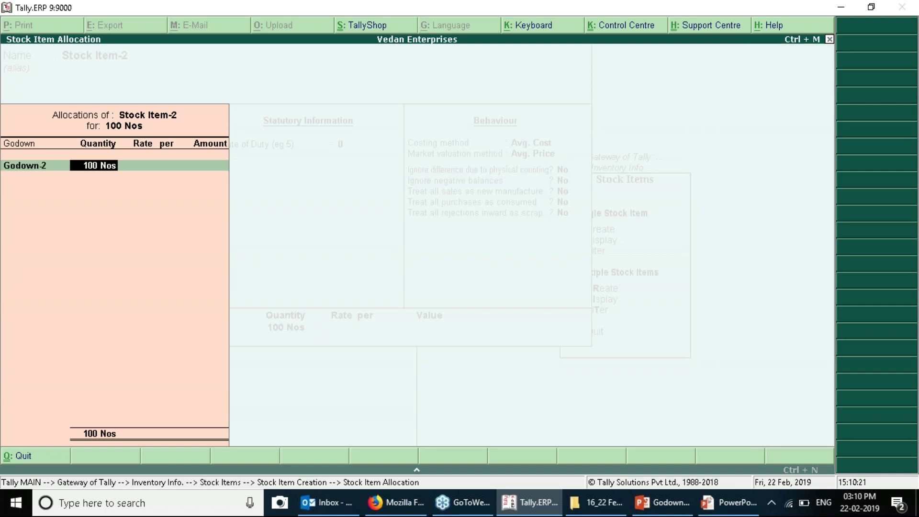
key(Return)
Set the Godown-2 allocation rate to 20 per Nos and save Stock Item-2.
text(20)
key(Return)
key(Return)
key(Return)
key(Return)
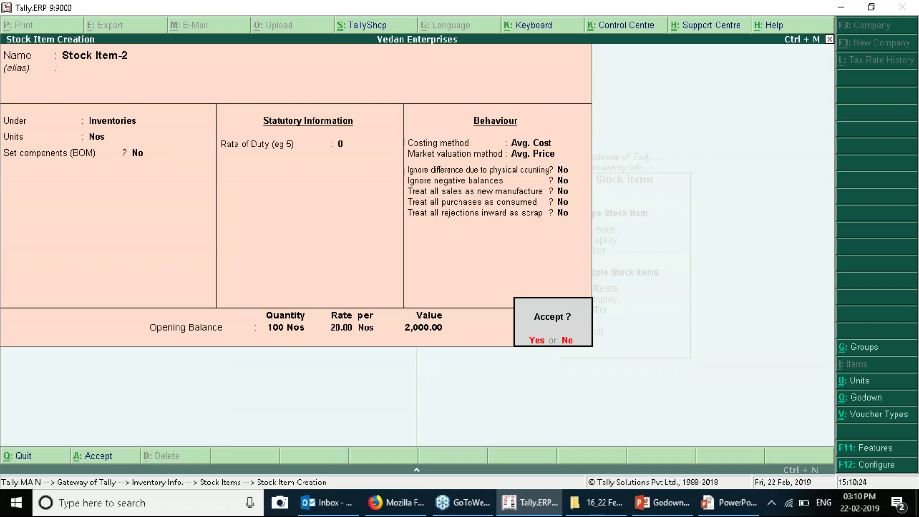
key(Return)
Start another stock item named Stock Item-3 under the Inventories group with Nos as its unit.
text(St)
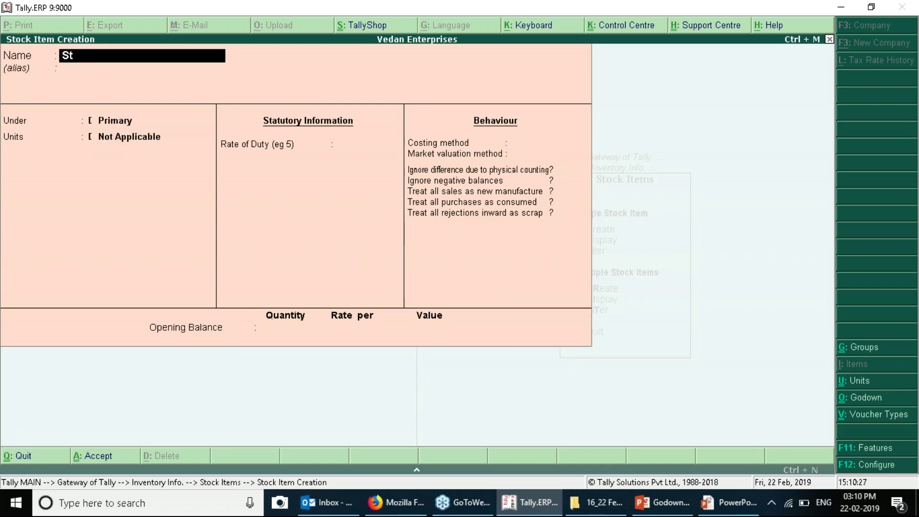
text(ock Item)
text(-2)
key(BackSpace)
text(3)
key(Return)
key(Return)
key(BackSpace)
key(Down)
key(Return)
key(Down)
key(Return)
Keep the default behaviour settings, enter an opening balance of 150 Nos for Stock Item-3 and allocate it all to Godown-3.
key(Return)
key(Return)
key(Return)
key(Return)
key(Return)
key(Return)
key(Return)
key(Return)
key(Return)
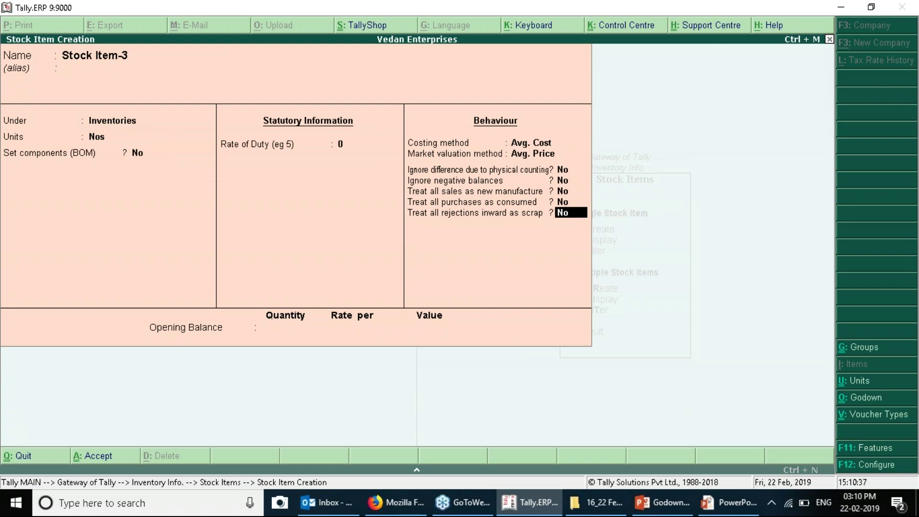
text(150)
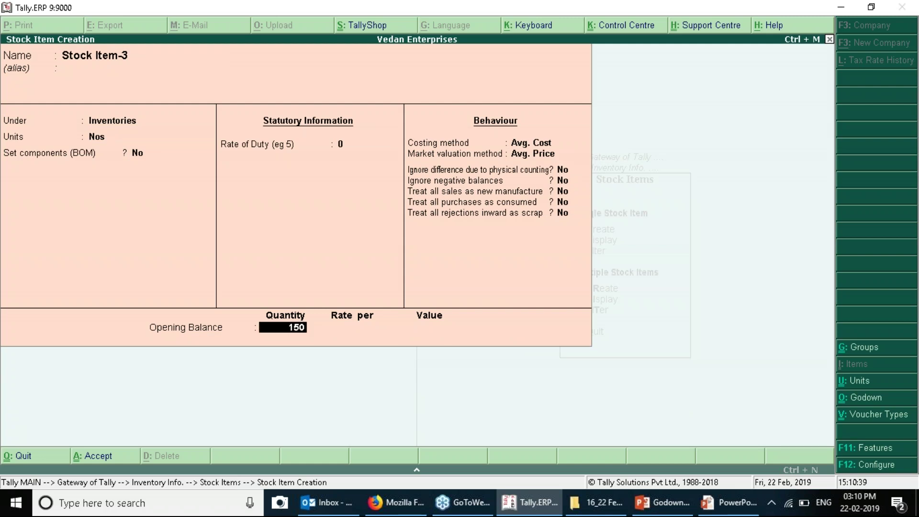
key(Return)
key(Down)
key(Down)
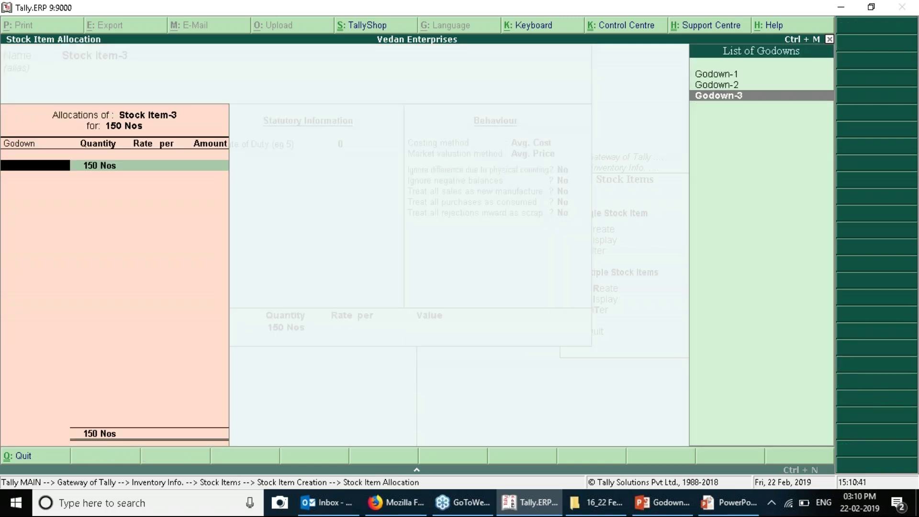
key(Return)
key(Return)
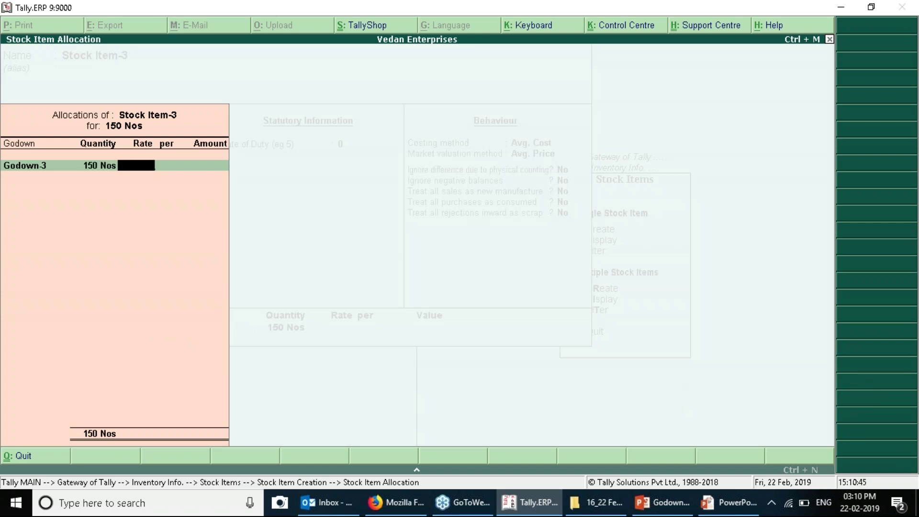
Set the Godown-3 allocation rate to 70 per Nos, save Stock Item-3 and return to the Gateway of Tally.
text(70)
key(Return)
key(Return)
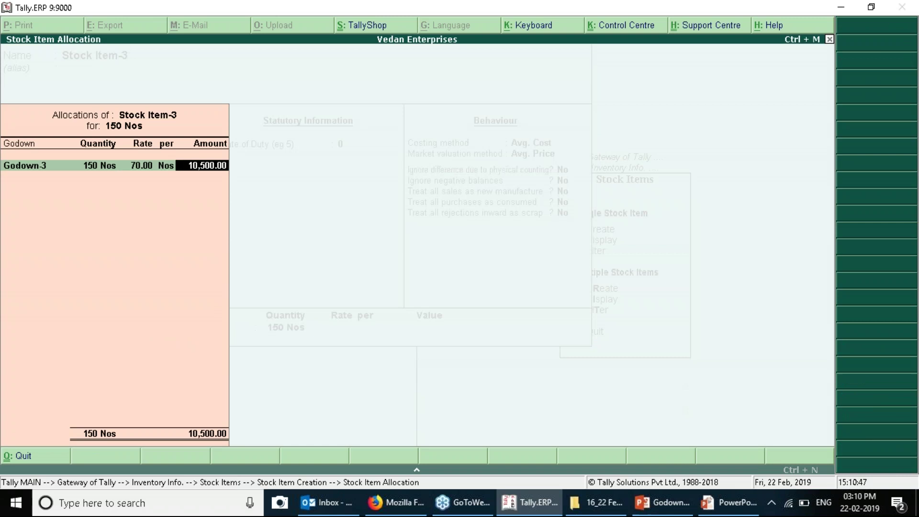
key(Return)
key(Return)
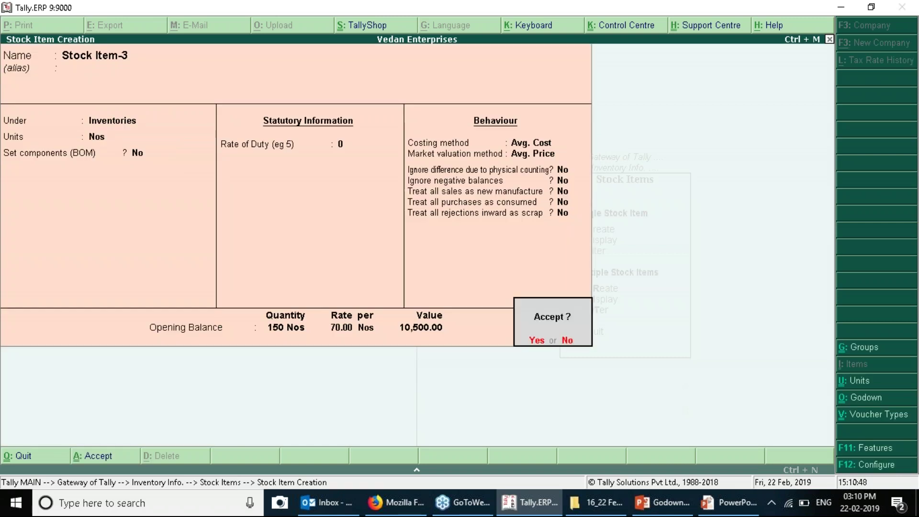
key(Return)
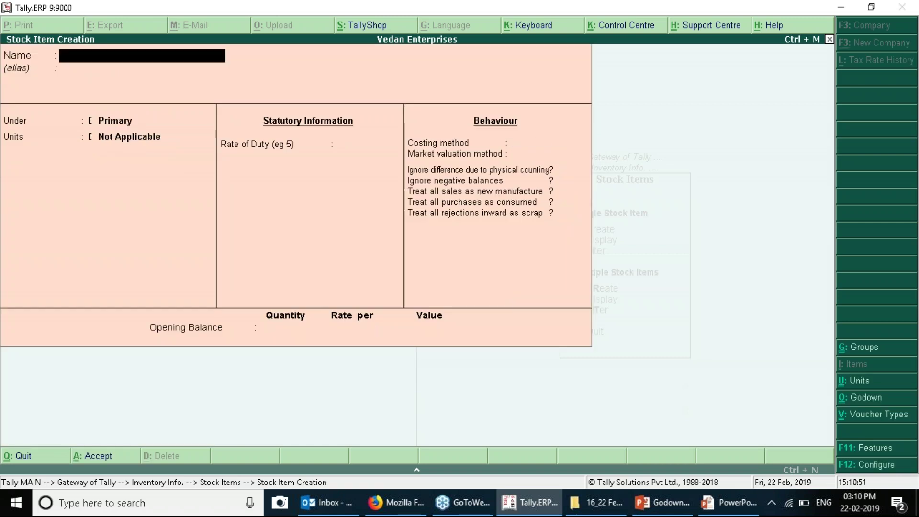
key(Escape)
key(Return)
key(Escape)
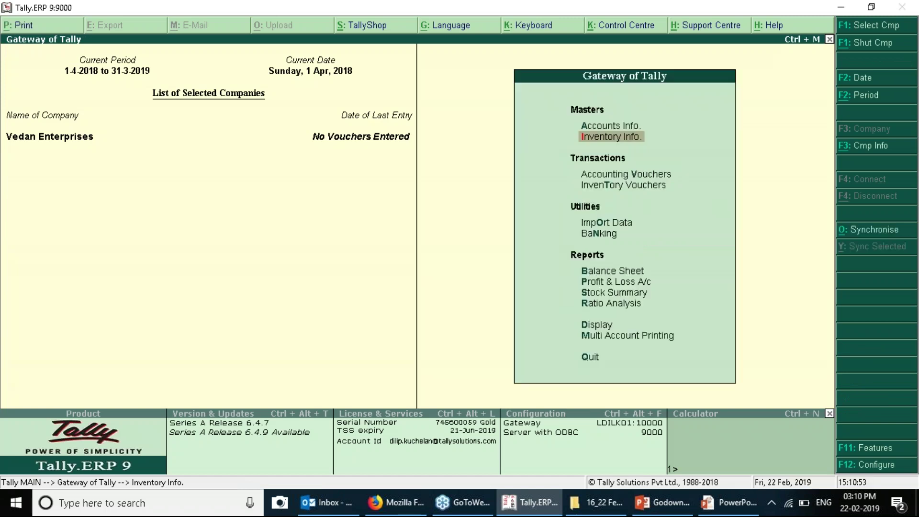
Open the Stock Summary report and expand it to the detailed view to check the stock items' closing balances.
key(Down)
key(Down)
key(Down)
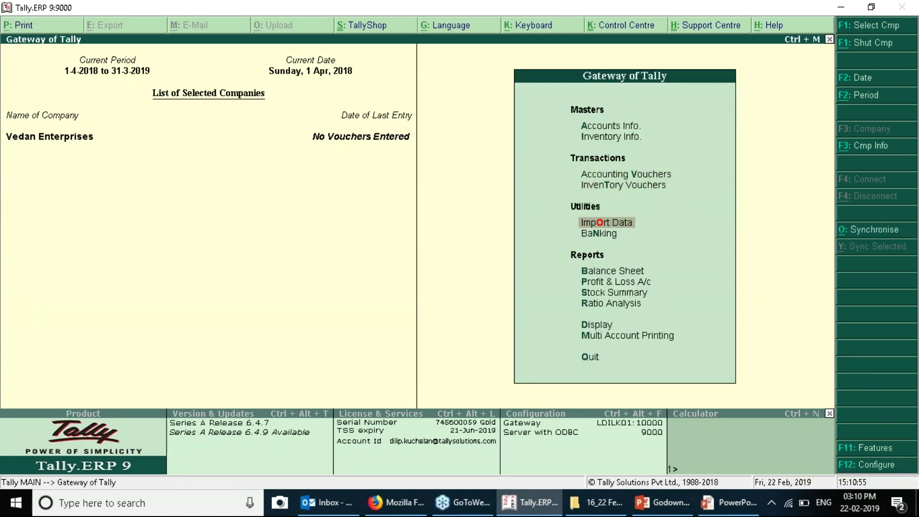
key(Down)
key(Down)
key(Down)
key(Down)
key(Return)
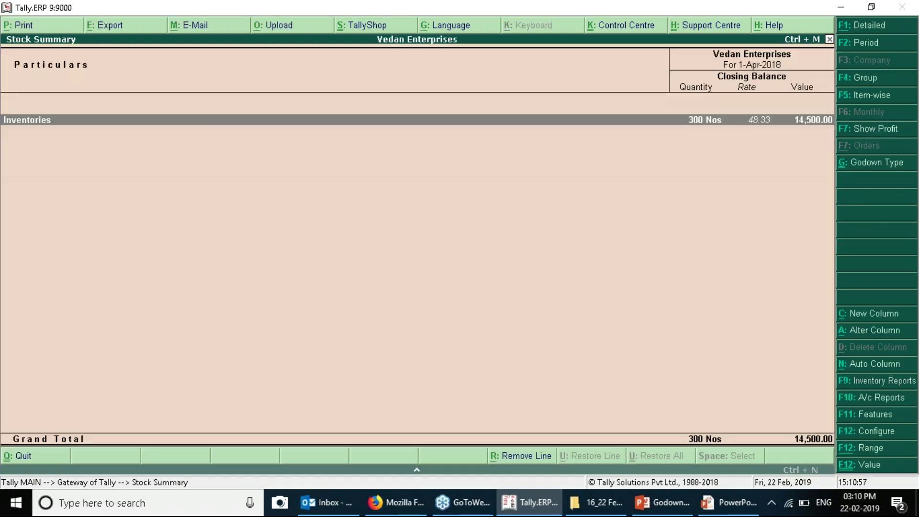
key(alt+F1)
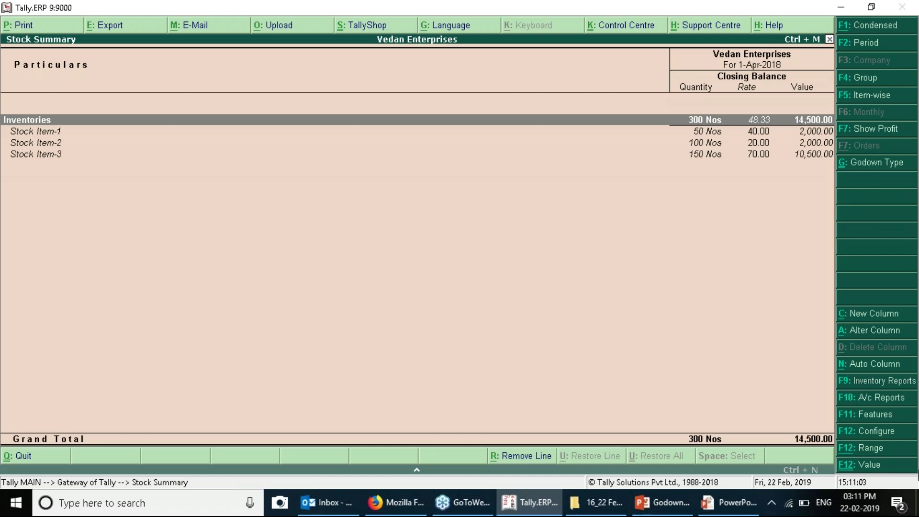
Change the Stock Summary's godown type to show stock info of All Types.
click(869, 168)
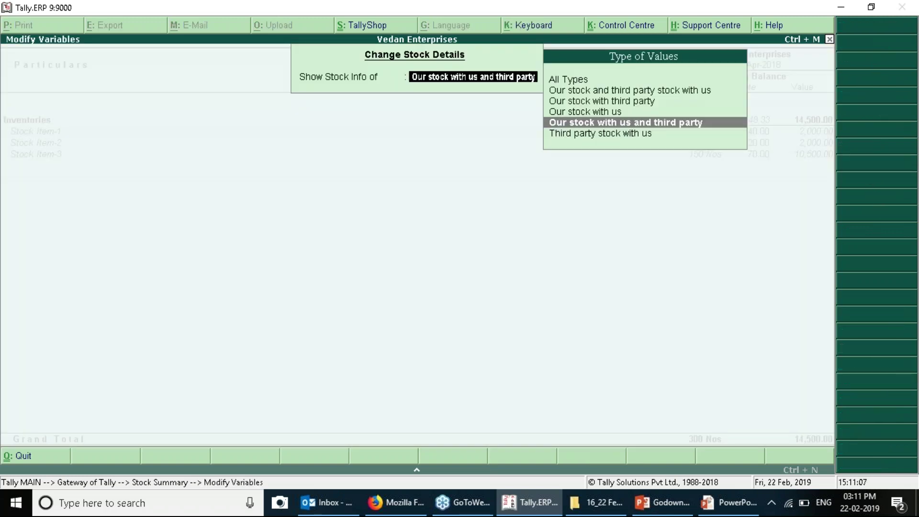
key(Return)
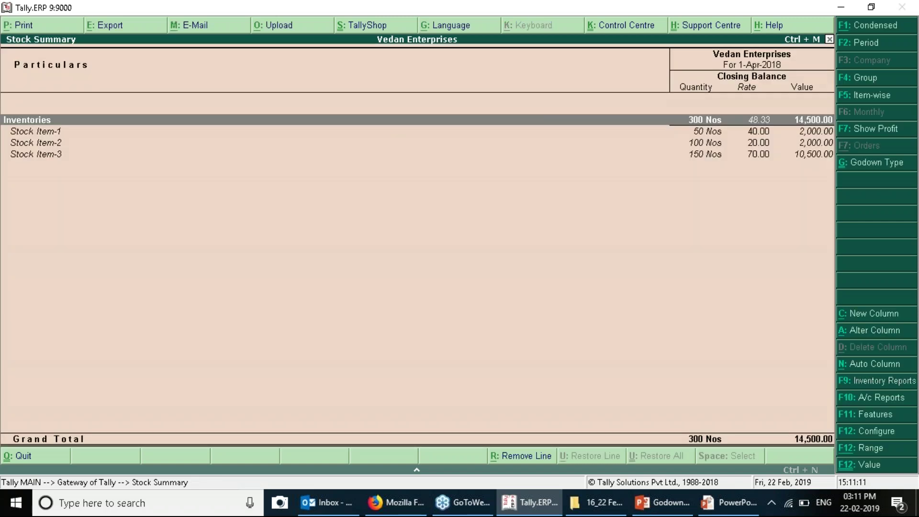
click(873, 164)
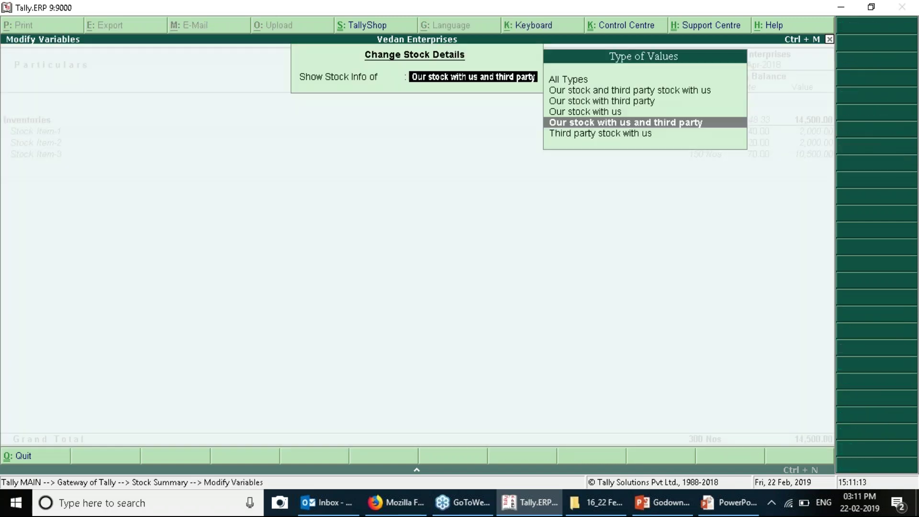
key(Up)
key(Up)
key(Up)
key(Up)
key(Return)
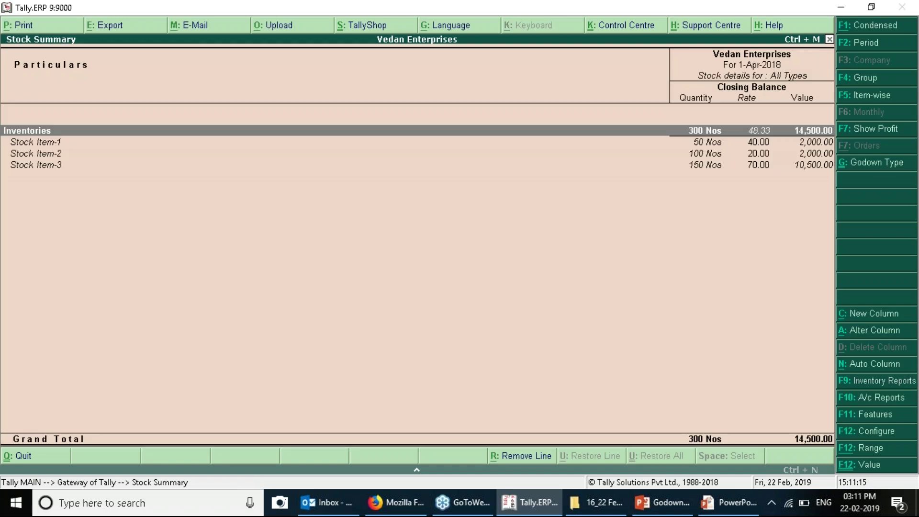
Review the stock info choices from All Types to Third party stock with us, and return to the Gateway of Tally.
click(873, 164)
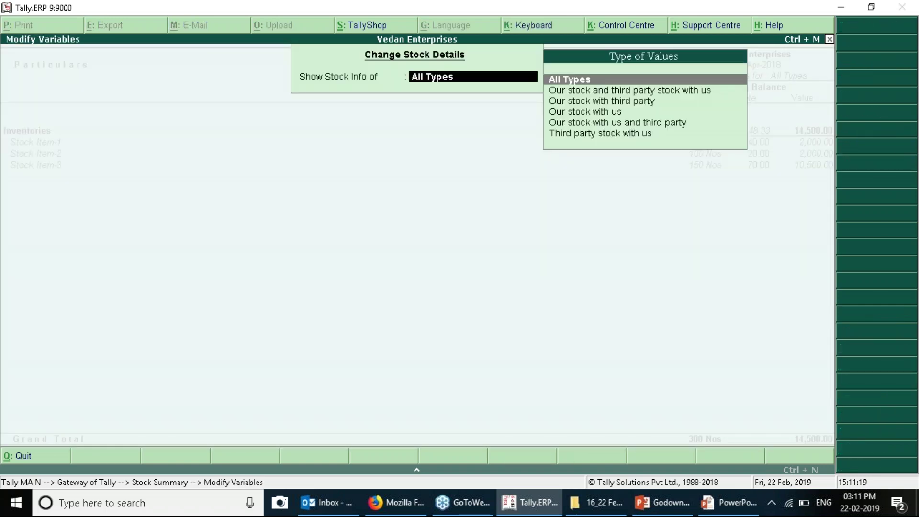
key(Down)
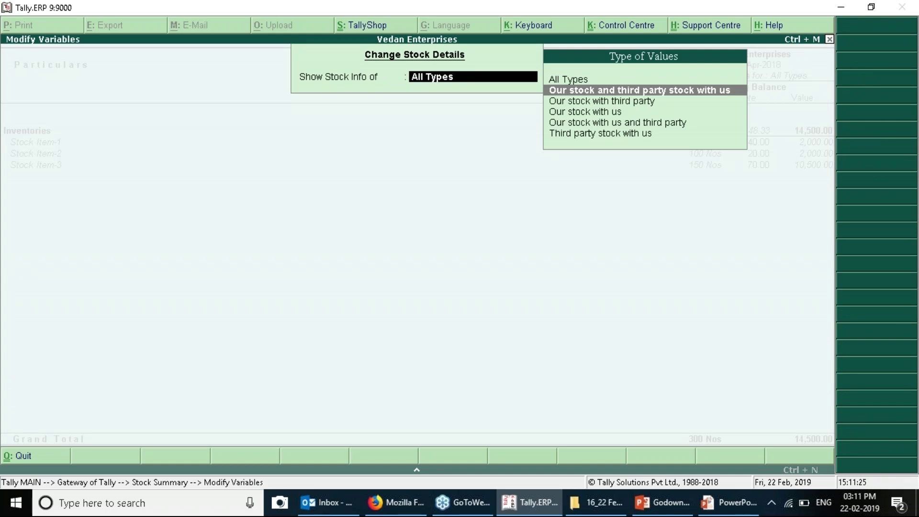
key(Down)
key(Down)
key(Down)
key(Down)
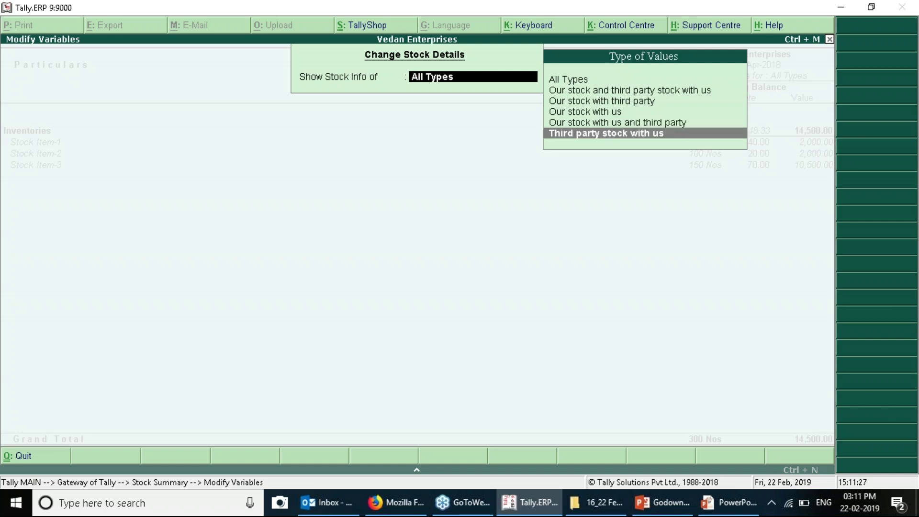
key(Escape)
key(Escape)
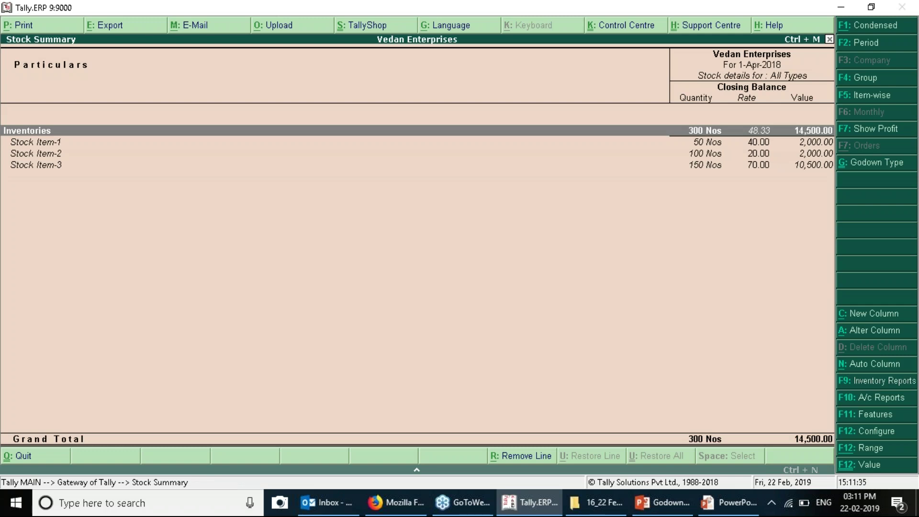
key(Escape)
Open the Statements of Inventory reports from the Display Menu.
key(Down)
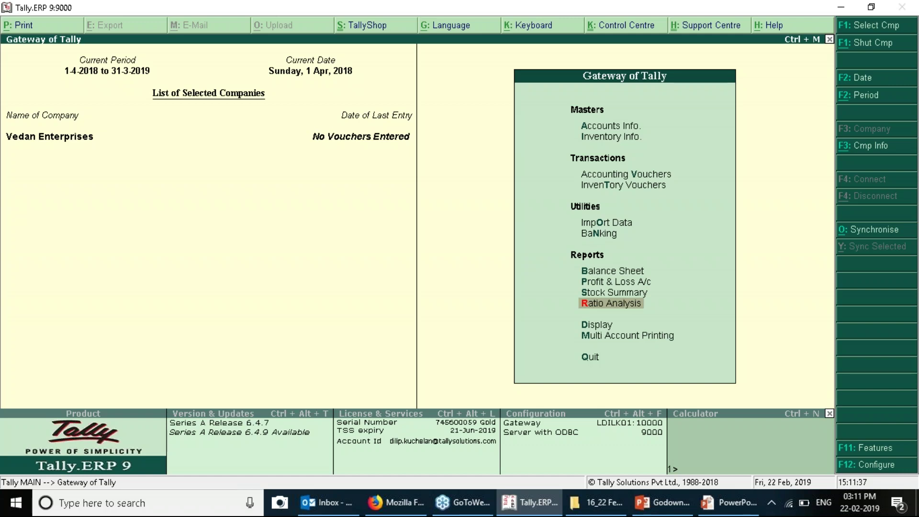
key(Down)
key(Return)
key(Down)
key(Down)
key(Down)
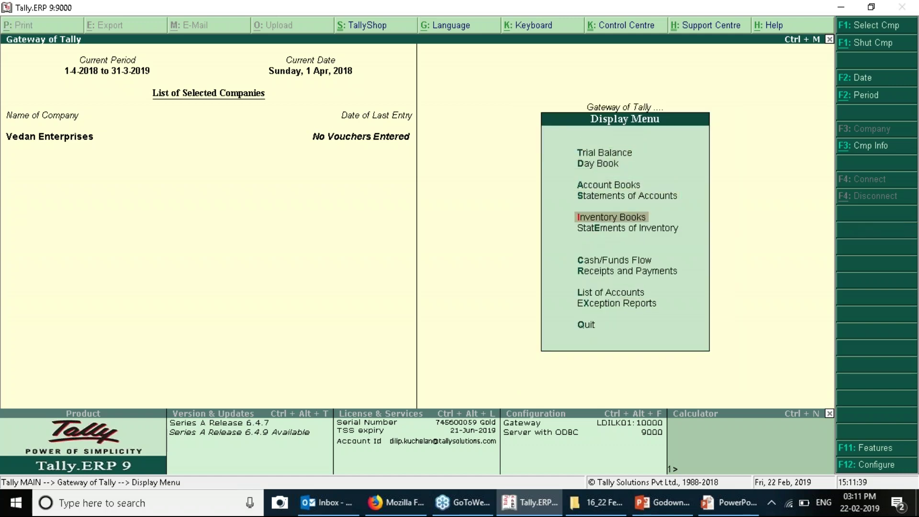
key(Return)
key(Escape)
key(Down)
key(Return)
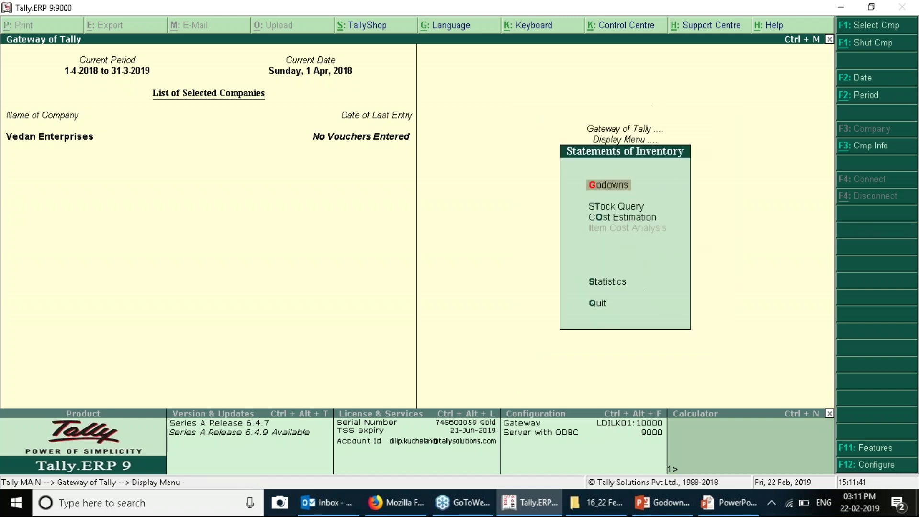
View the Godown Summary for Primary in detail to check each godown's closing balance, and return to the Gateway of Tally.
key(Return)
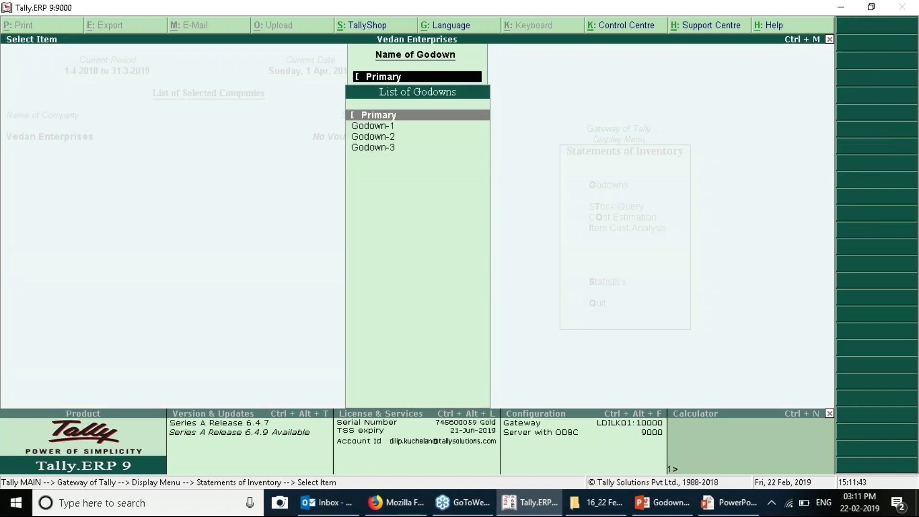
key(Return)
key(alt+F1)
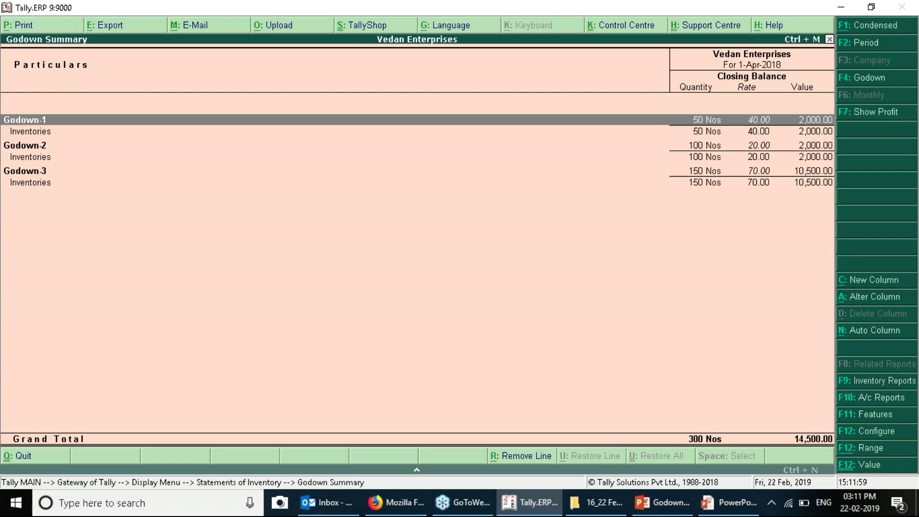
key(Escape)
key(Escape)
key(Escape)
key(Escape)
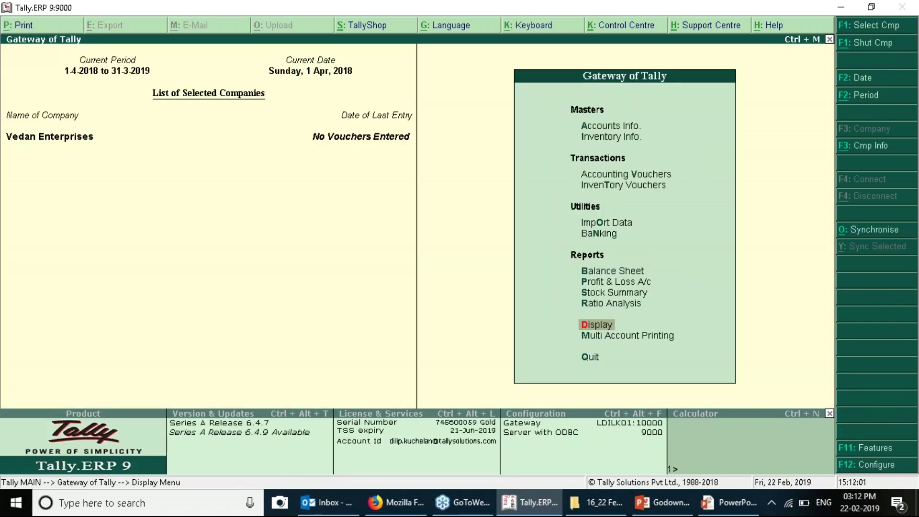
Open the Godown-3 master for alteration from Inventory Info.
key(Down)
key(Down)
key(Down)
key(Down)
key(Return)
key(Down)
key(Down)
key(Down)
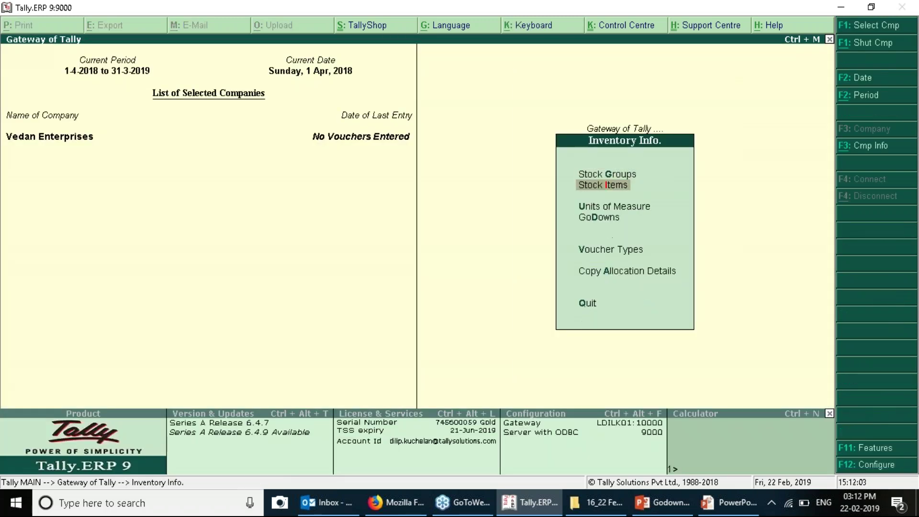
key(Return)
key(Down)
key(Down)
key(Return)
key(Down)
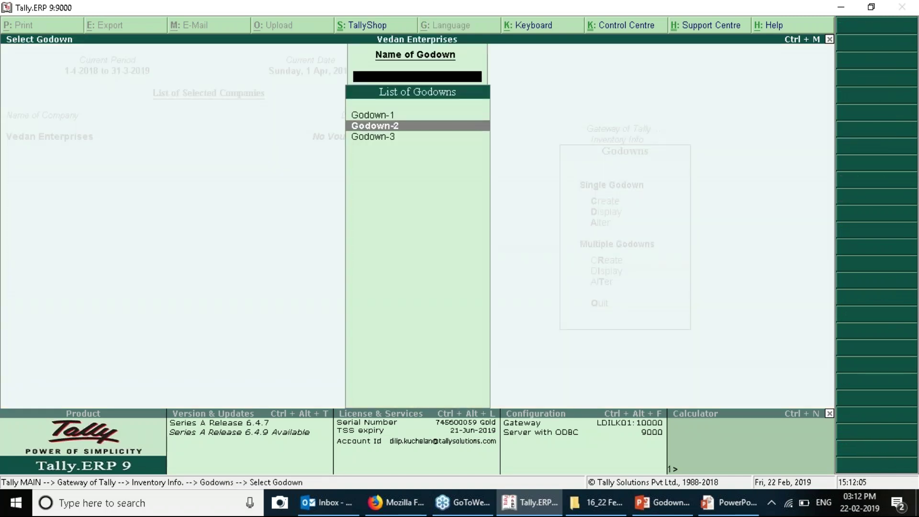
key(Down)
key(Return)
Place Godown-3 under Godown-1 instead of Primary, save the alteration and return to the Gateway of Tally.
key(Return)
key(Return)
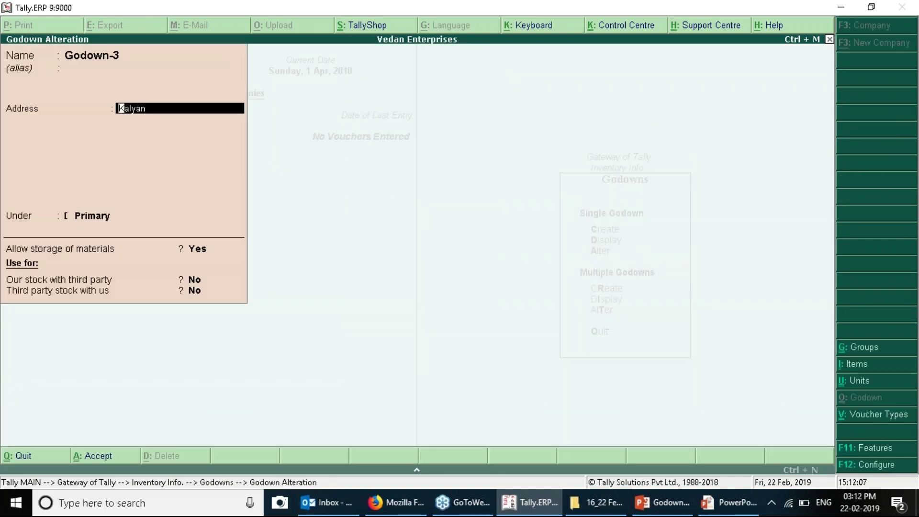
key(Return)
key(Return)
key(Down)
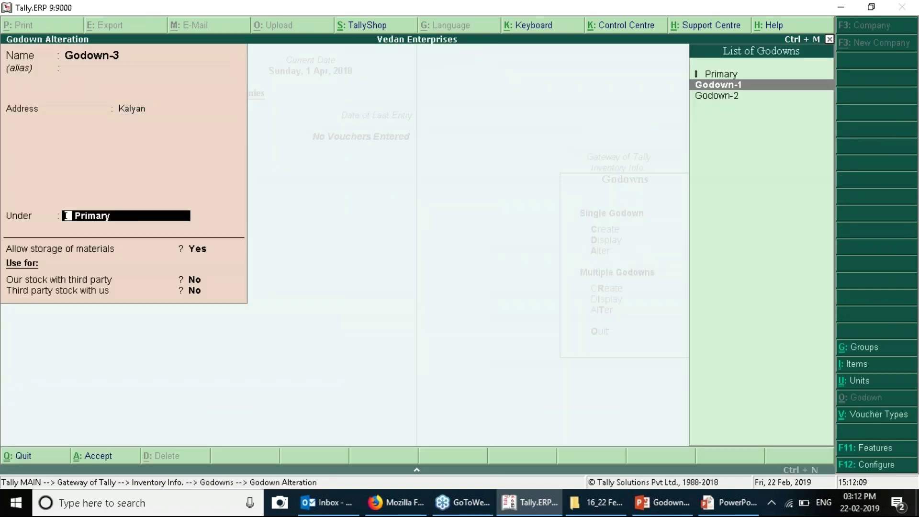
key(Return)
key(Return)
key(Return)
key(Return)
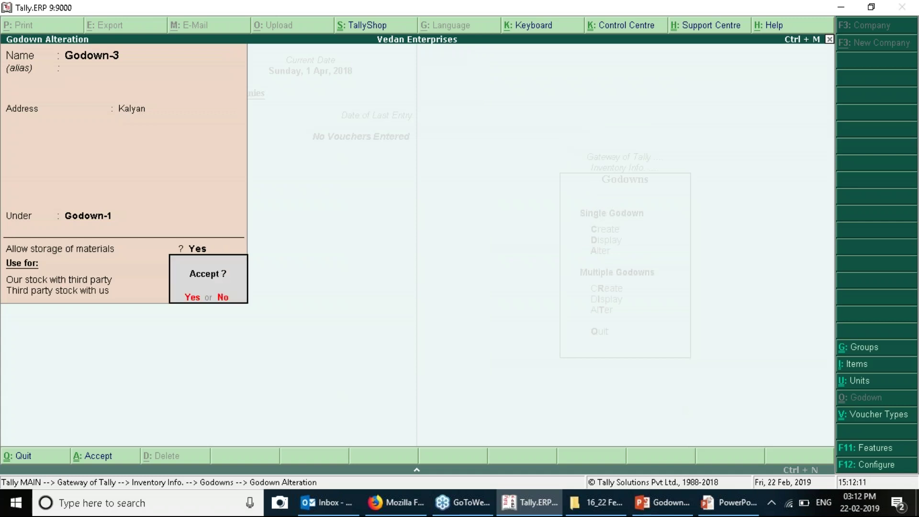
key(Return)
key(Escape)
key(Escape)
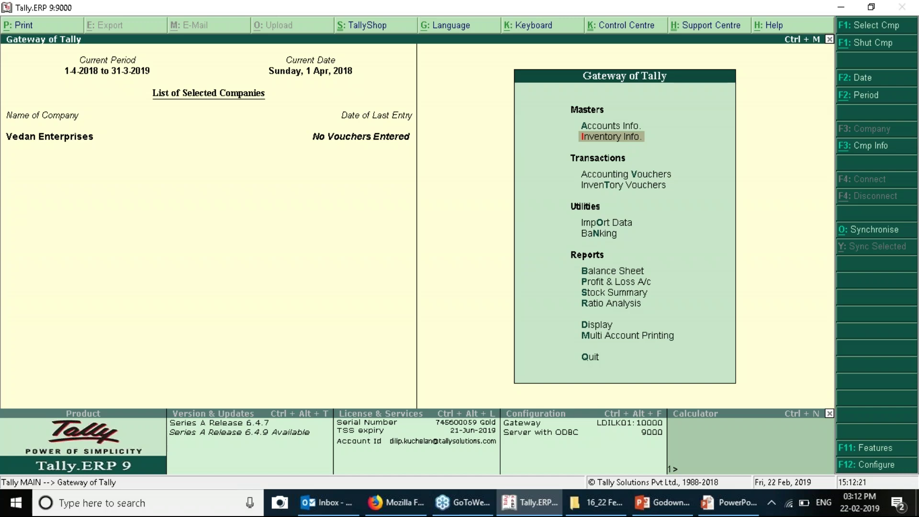
Open the Godown Summary for Primary from the Statements of Inventory.
key(Down)
key(Down)
key(Down)
key(Down)
key(Down)
key(Down)
key(Down)
key(Down)
key(Down)
key(Return)
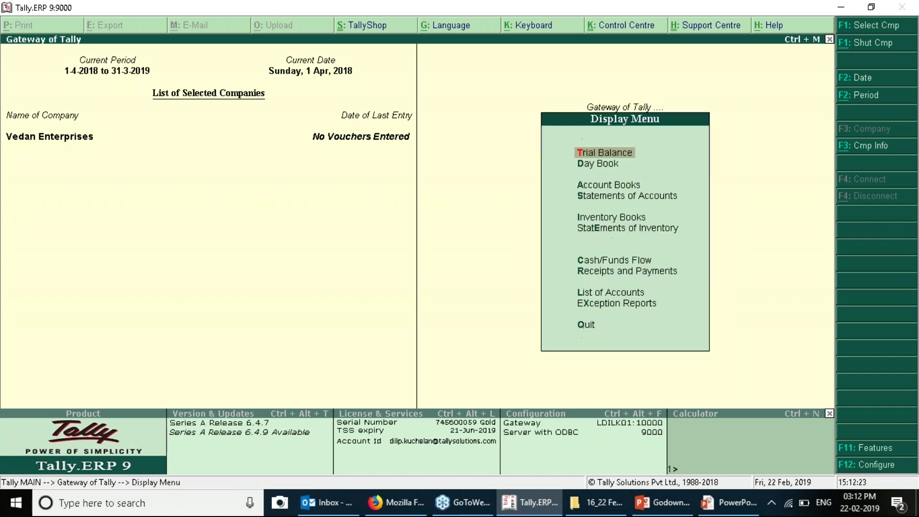
key(e)
key(Return)
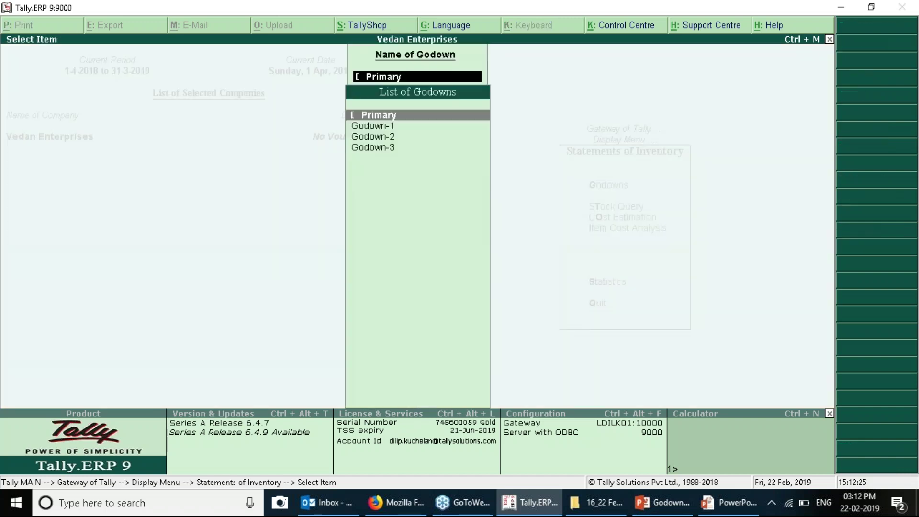
key(Return)
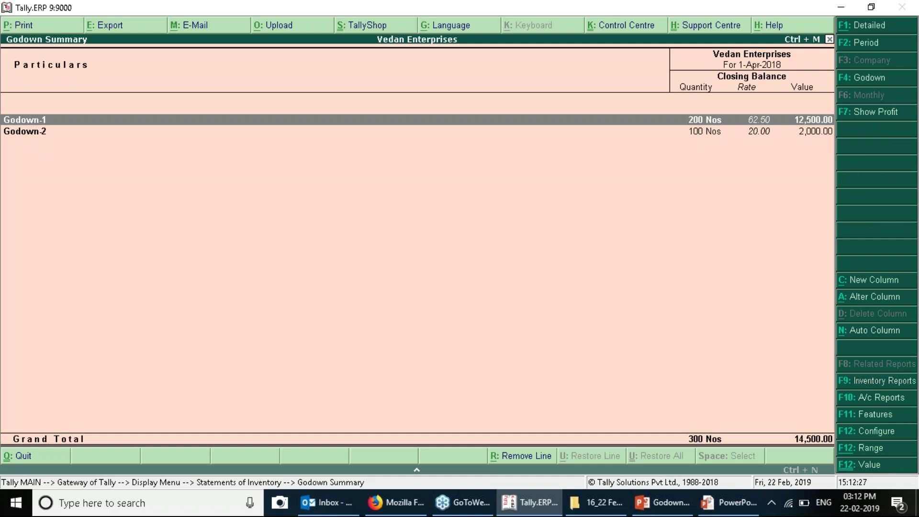
Expand the Godown Summary to the detailed view and examine the balances grouped under Godown-1 and Godown-2.
key(Down)
key(Down)
key(Down)
key(Up)
key(Up)
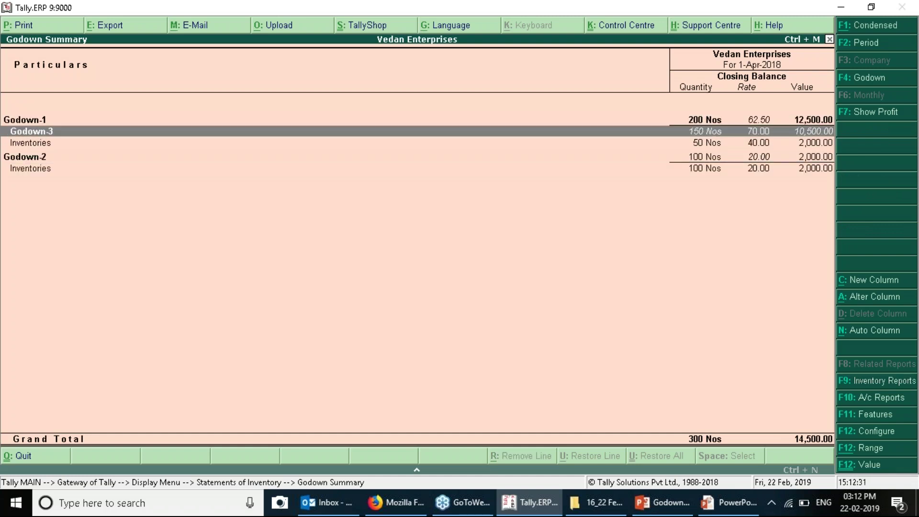
key(Up)
key(Down)
key(Down)
key(Up)
key(Up)
Drill down into Godown-3 and its Inventories group to view the stock items, and return to the Gateway of Tally.
key(Down)
key(Return)
key(Return)
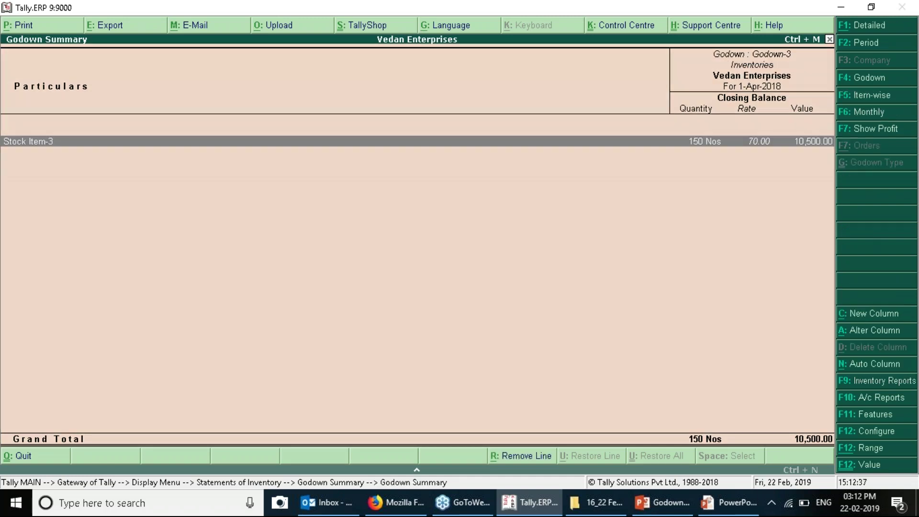
key(Escape)
key(Escape)
key(Escape)
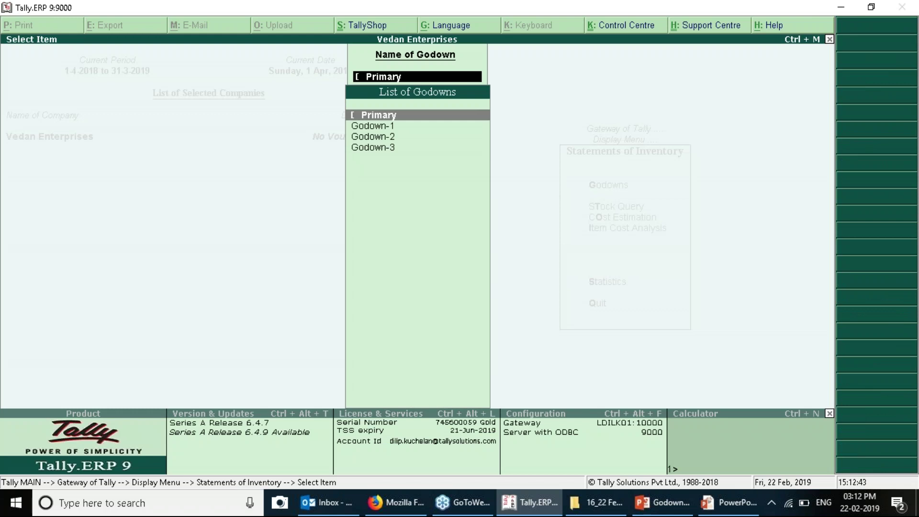
key(Escape)
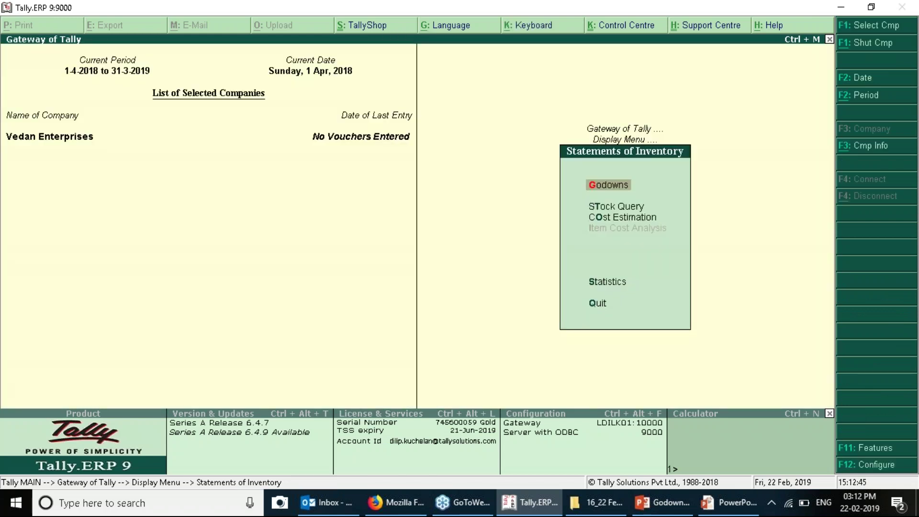
key(Escape)
key(Escape)
Open a new Stock Journal voucher from Inventory Vouchers.
key(Down)
key(Down)
key(Down)
key(Down)
key(Down)
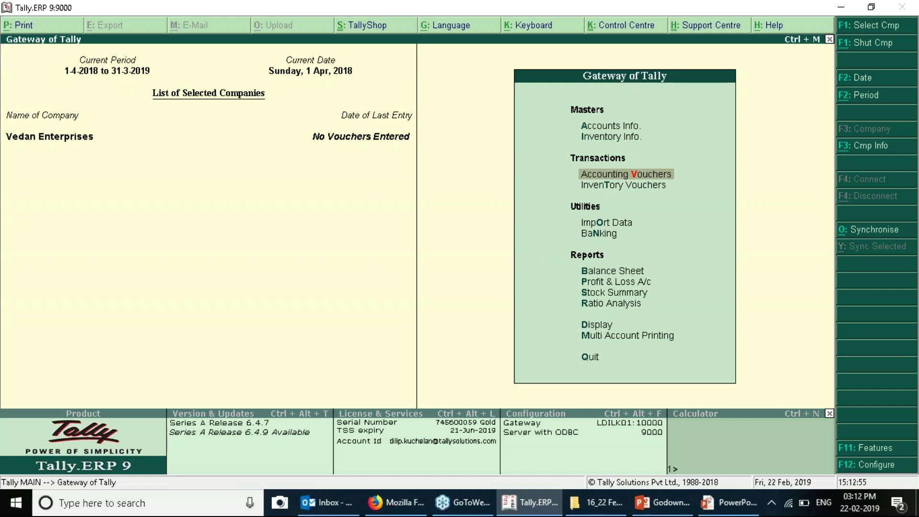
key(Down)
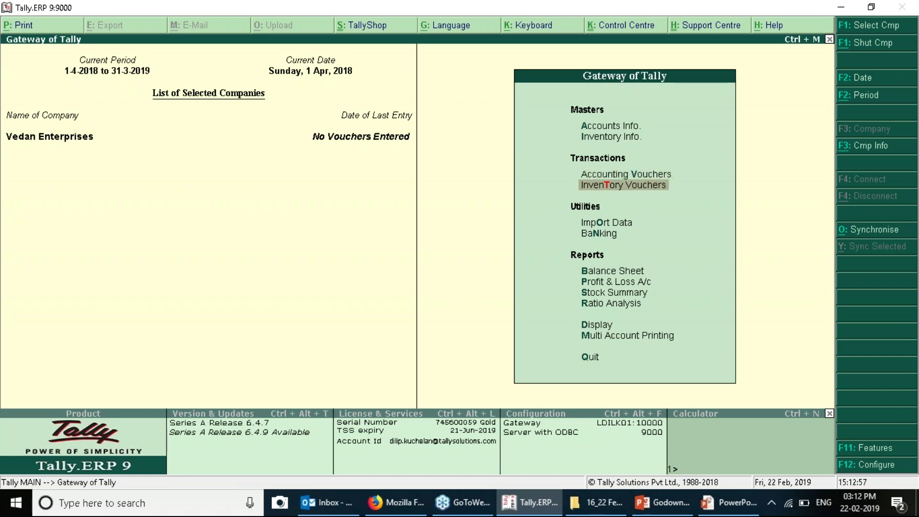
key(Return)
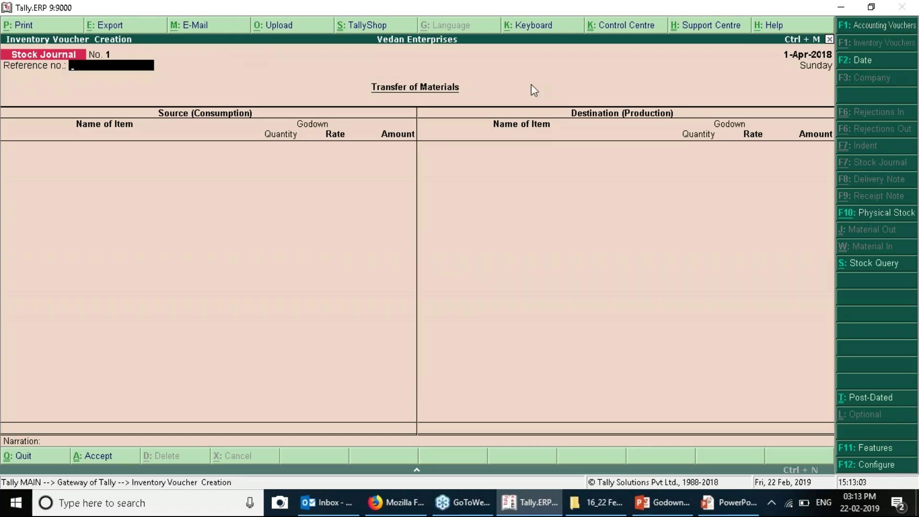
Leave the stock journal's reference number blank and select Stock Item-1 as the first source item.
key(Return)
key(Return)
key(Return)
key(Return)
key(Escape)
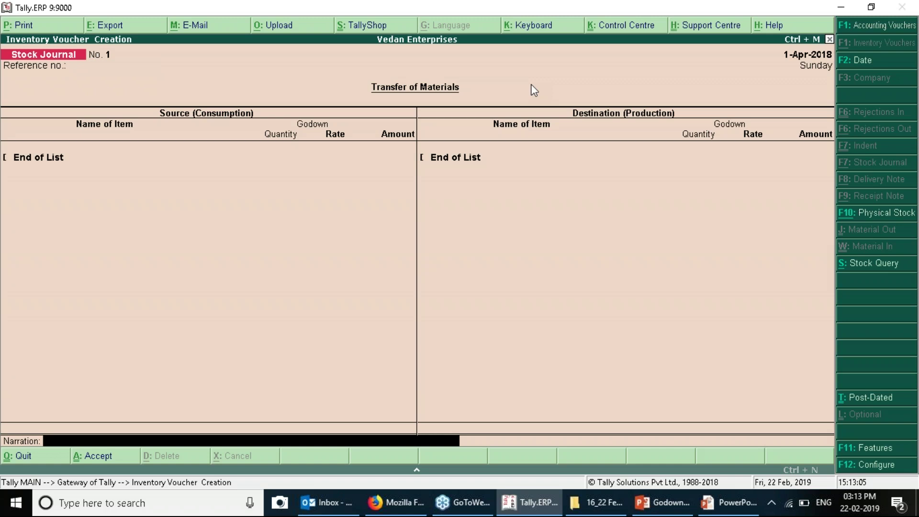
key(BackSpace)
key(BackSpace)
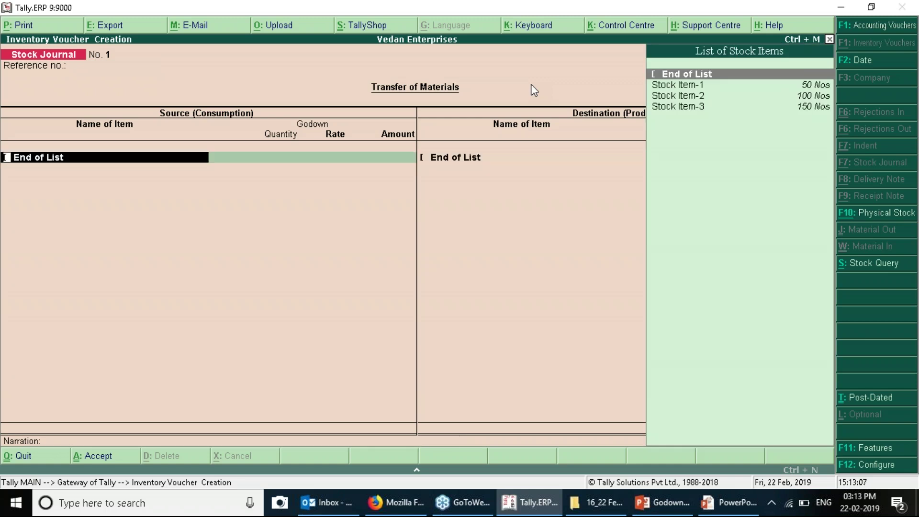
key(Down)
key(Return)
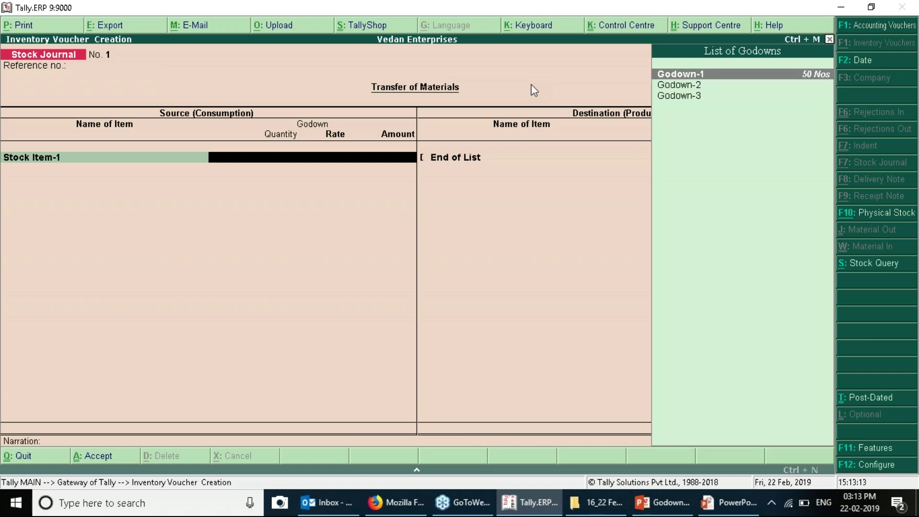
Set Godown-1 as the source godown for Stock Item-1 with quantity 10 Nos at the default rate, and end the source list.
key(Down)
key(Up)
key(Return)
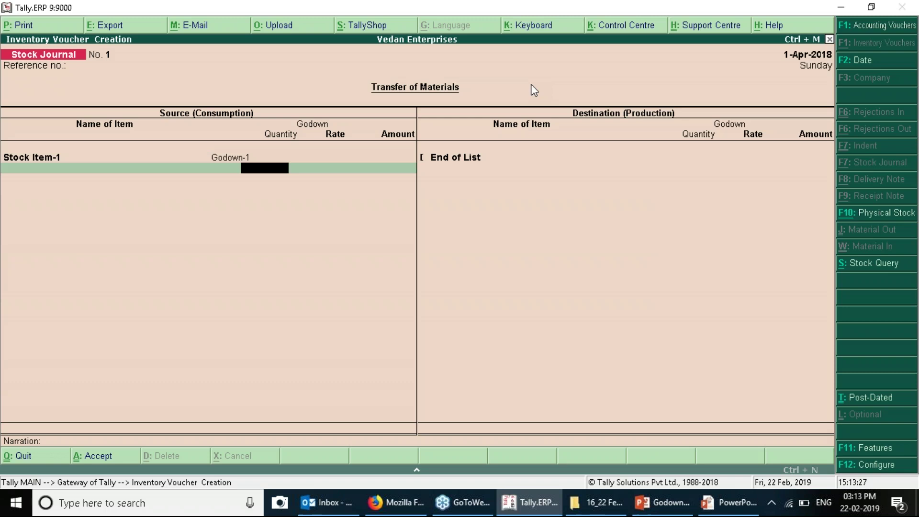
key(BackSpace)
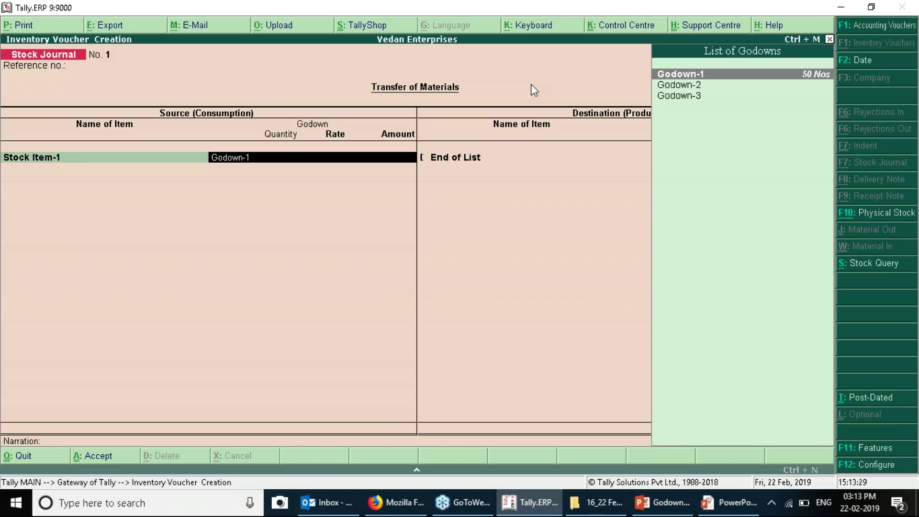
key(Return)
text(10)
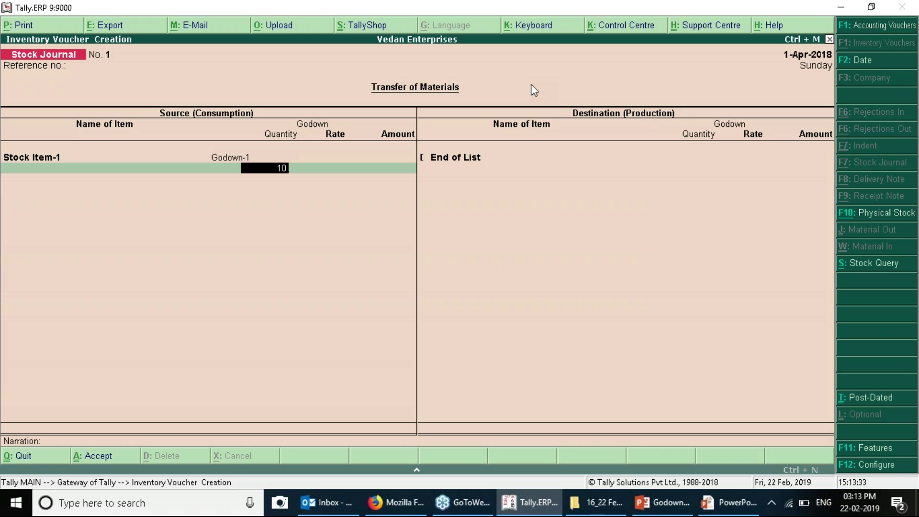
key(Return)
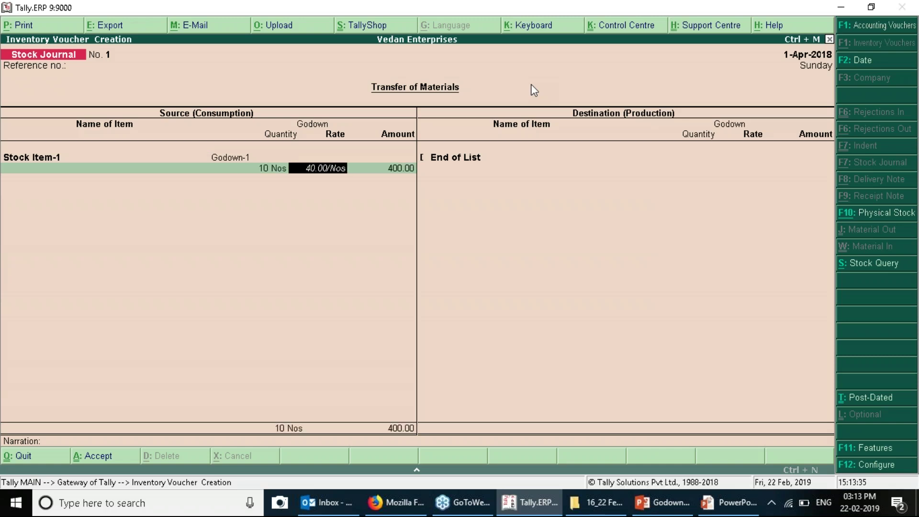
key(Return)
key(Return)
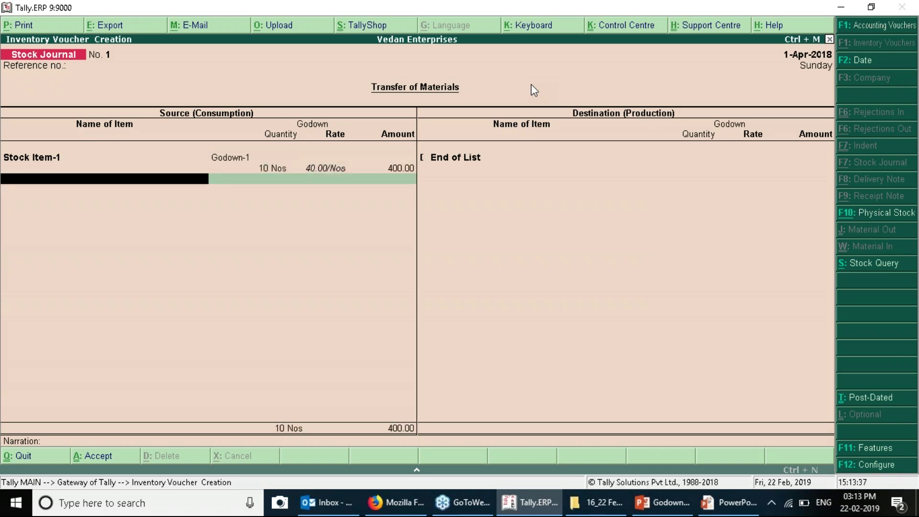
key(Return)
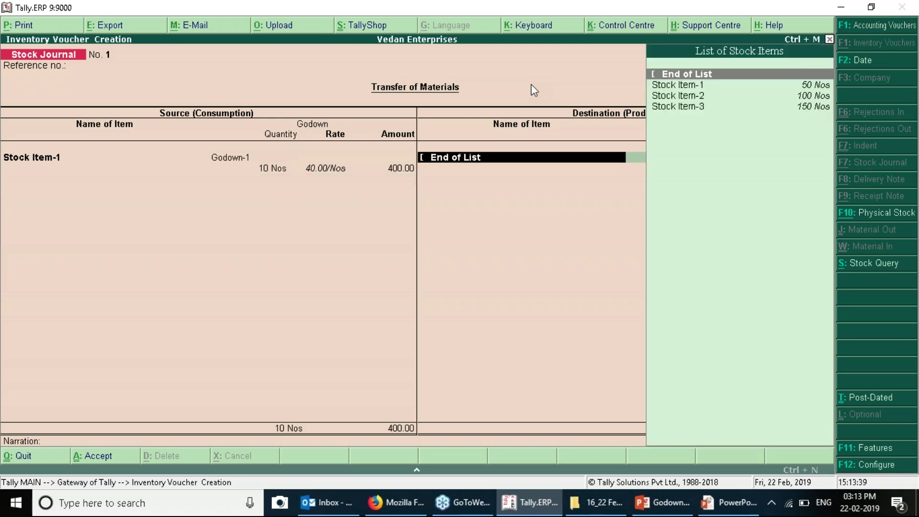
Select Stock Item-1 as the destination item and Godown-3 as its receiving godown.
key(Down)
key(Down)
key(Down)
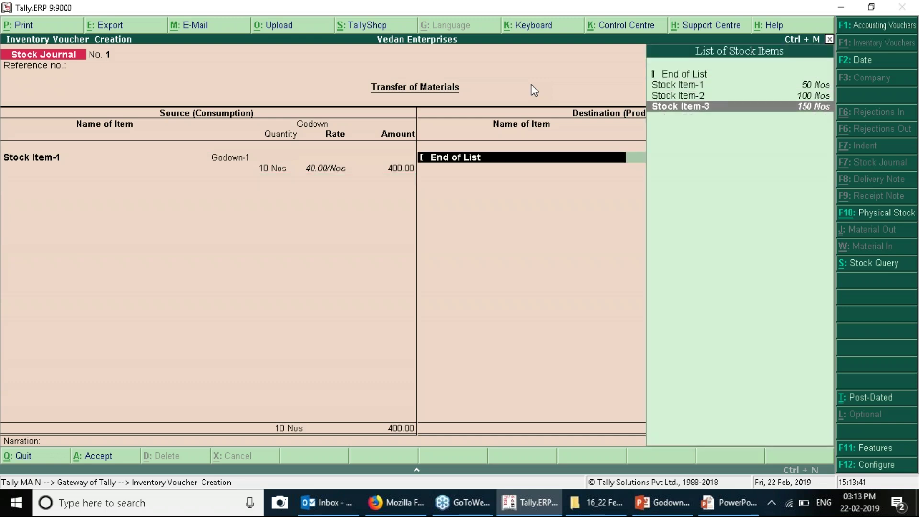
key(Up)
key(Up)
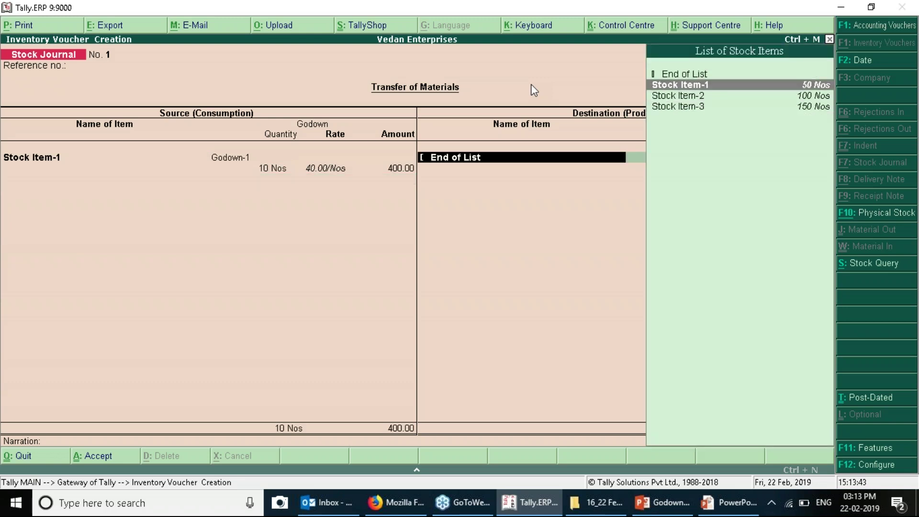
key(Return)
key(Down)
key(Down)
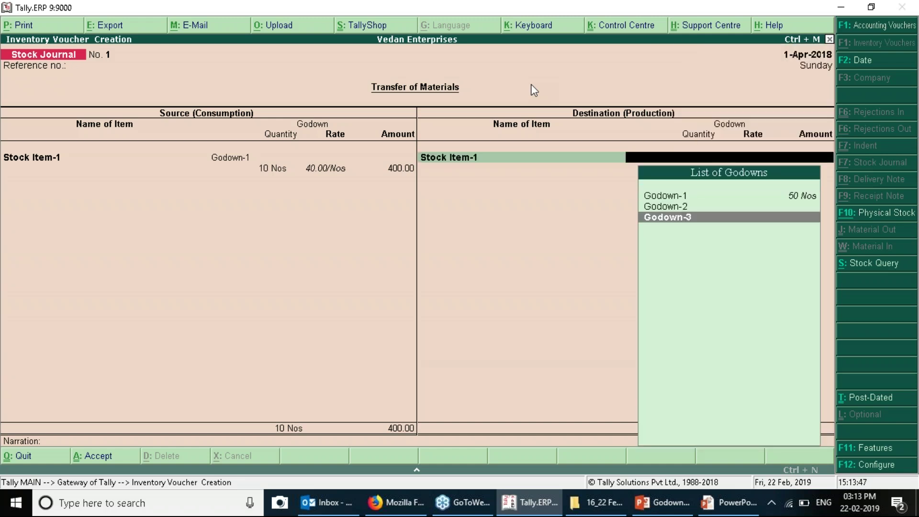
key(Return)
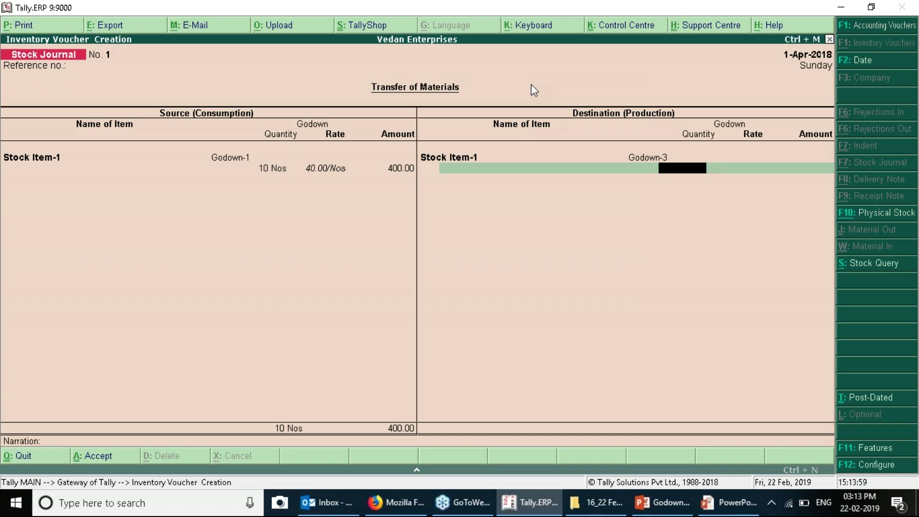
Set the destination quantity to 10 Nos, keep the default rate and amount, and save the stock journal without narration.
text(10)
key(Return)
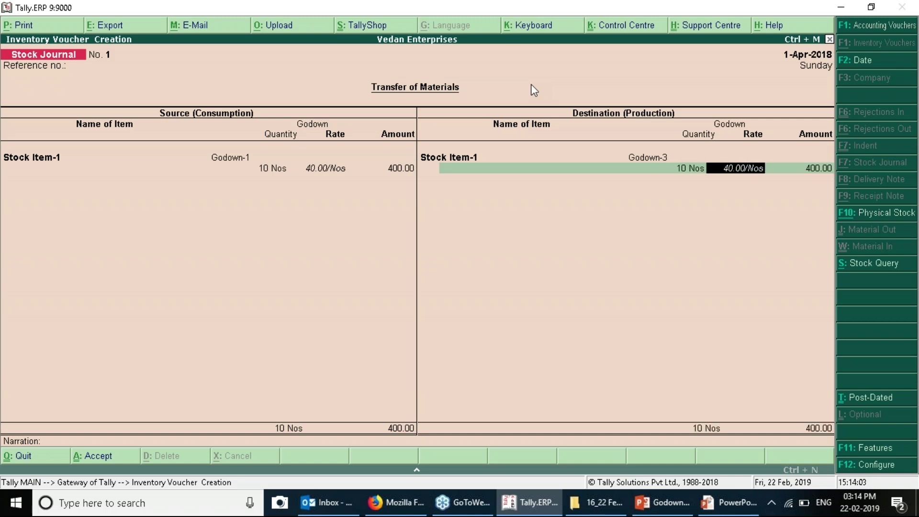
key(Return)
key(Return)
key(Return)
key(Return)
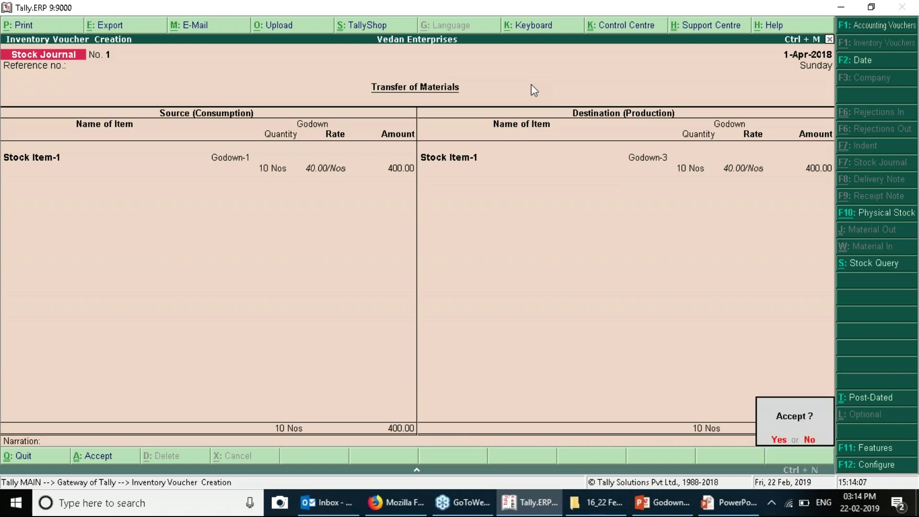
key(Return)
Leave voucher creation and open the Display reports from the Gateway of Tally.
key(Escape)
key(Return)
key(Down)
key(Down)
key(Down)
key(Down)
key(Down)
key(Down)
key(Down)
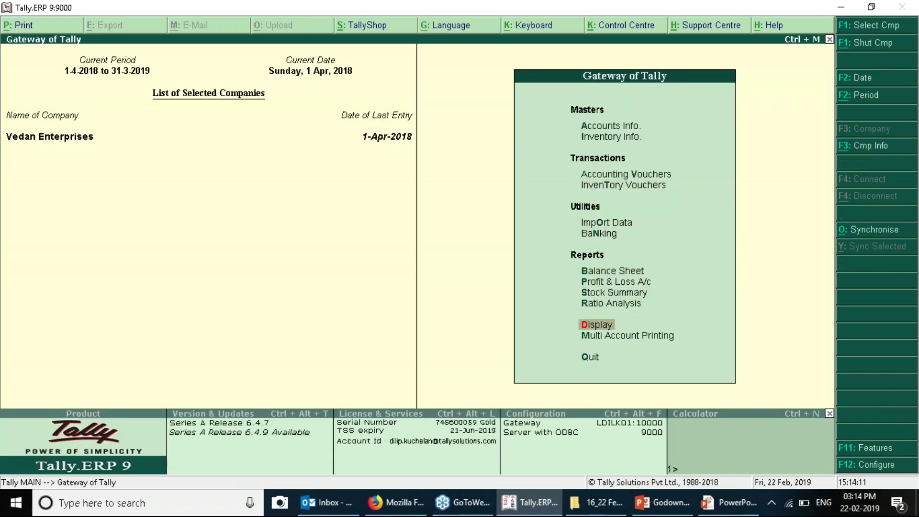
key(Return)
Open the Godown Summary for the Primary godown and expand it to the detailed view.
key(Down)
key(Down)
key(Down)
key(Down)
key(Down)
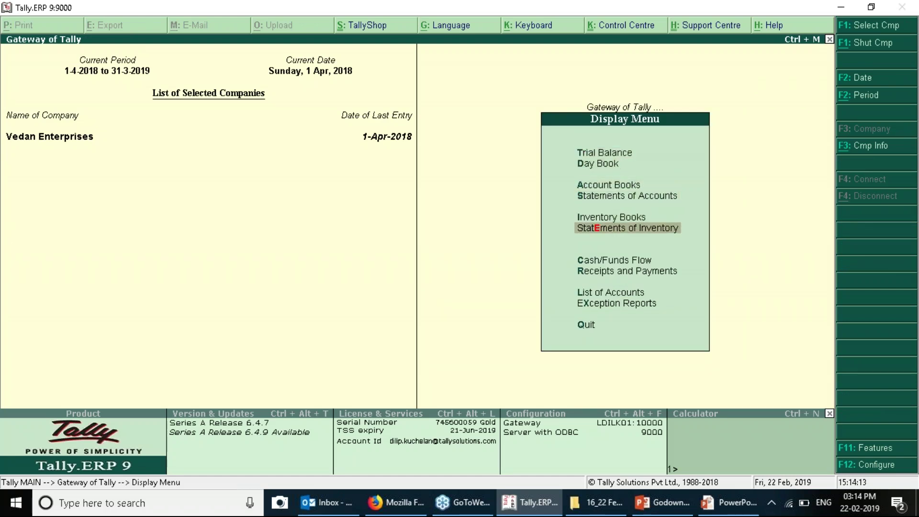
key(Return)
key(Return)
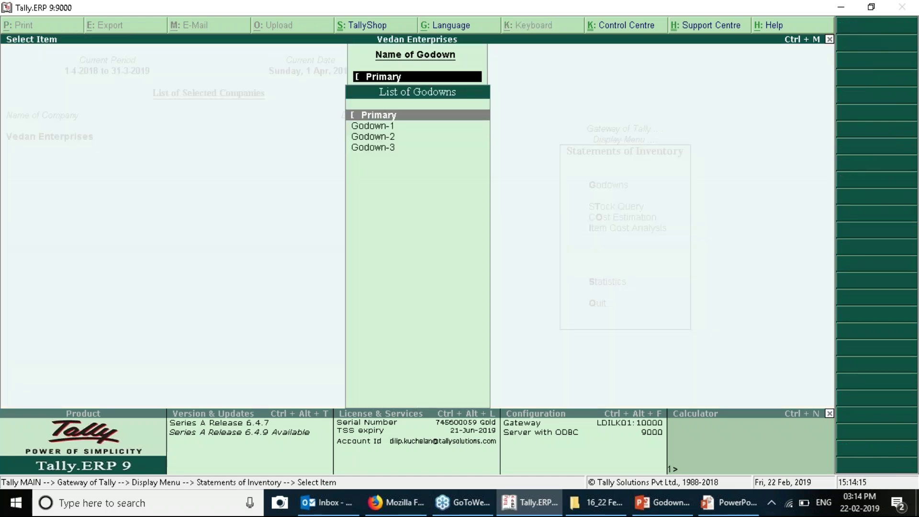
key(Return)
key(alt+F1)
key(Down)
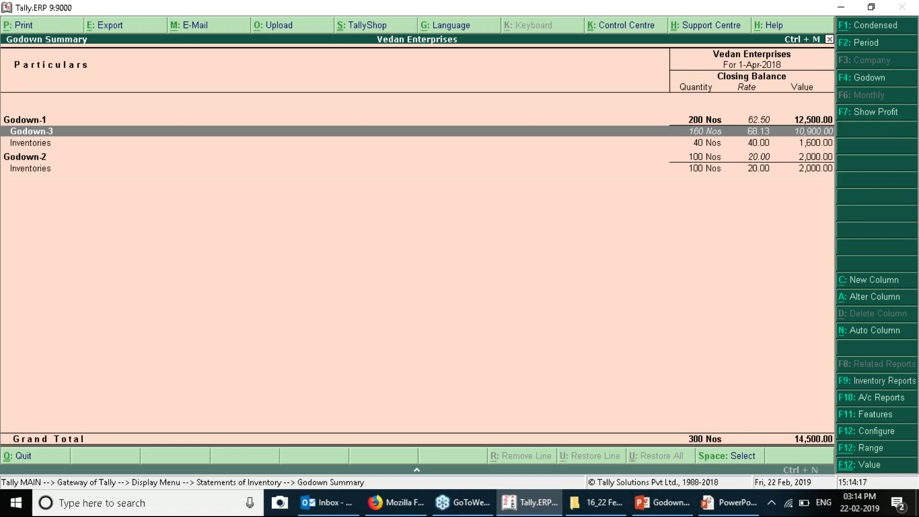
Drill down into Godown-3's Inventories group to examine its item-wise stock balances, and close the Godown Summary.
key(Return)
key(Return)
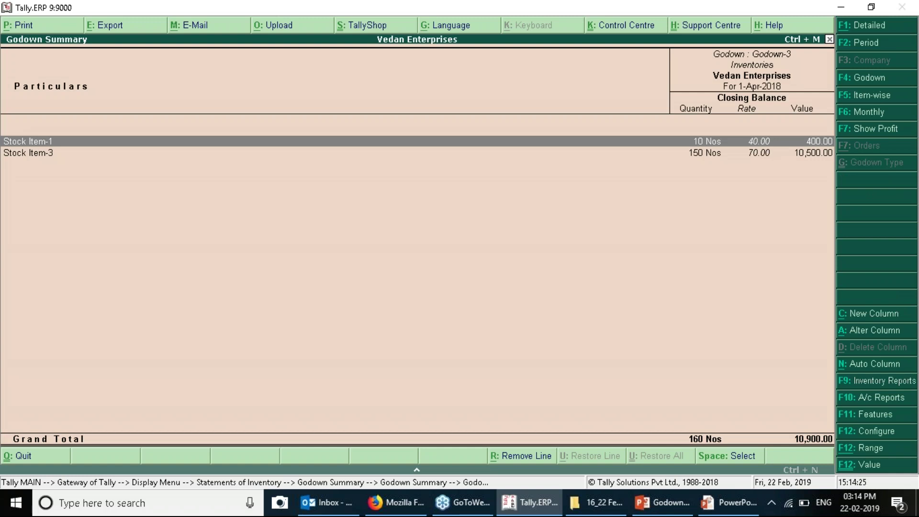
key(Escape)
key(Escape)
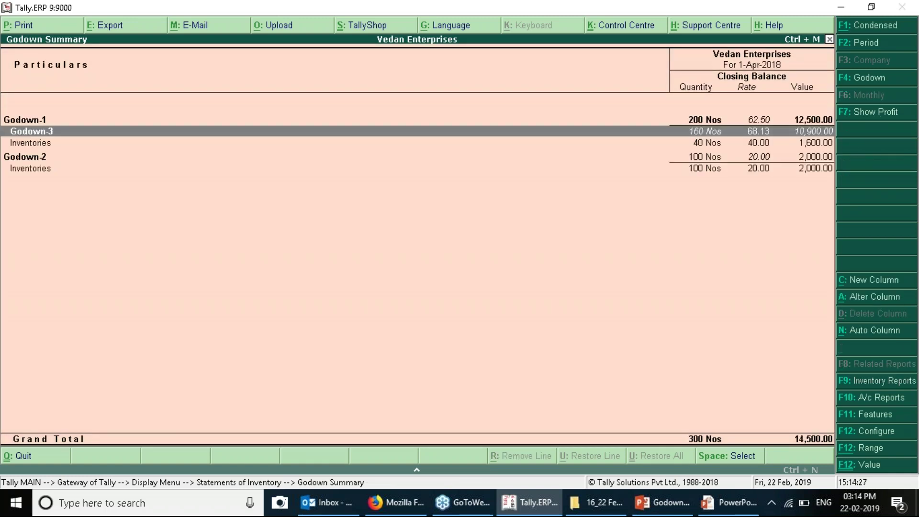
key(Up)
key(Return)
key(Return)
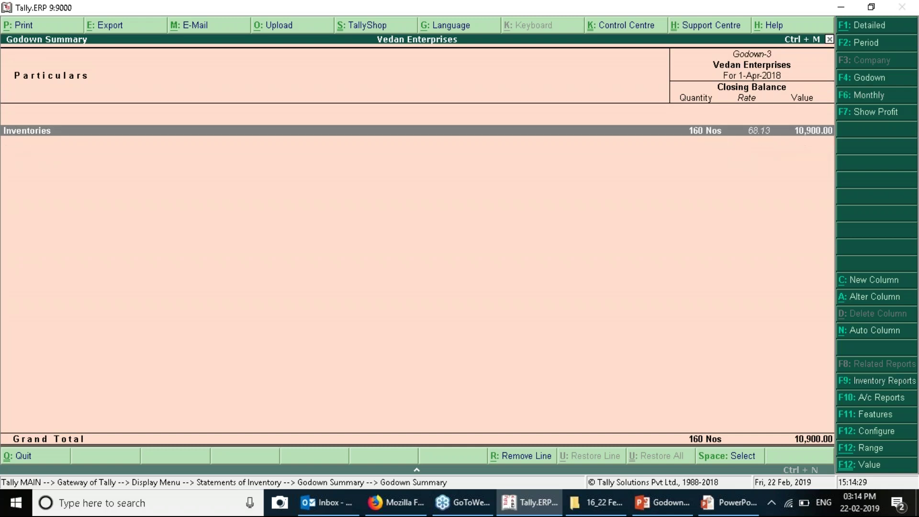
key(Return)
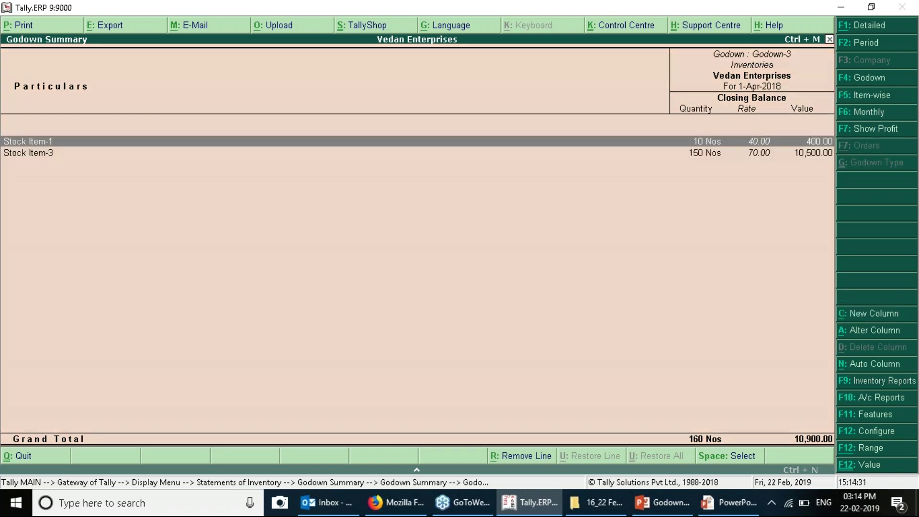
key(Escape)
key(Escape)
key(Escape)
key(Escape)
key(Return)
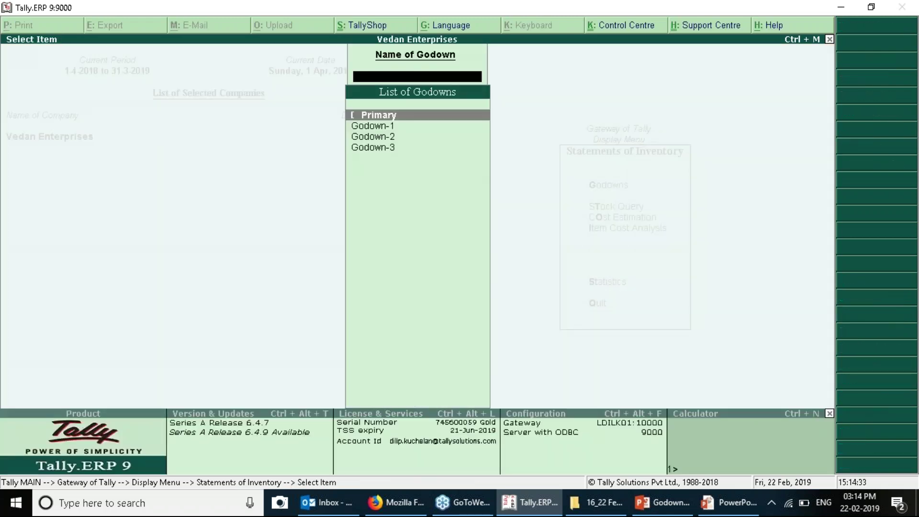
key(Escape)
Open the Stock Transfers register from Inventory Books and show the April 2018 stock journal vouchers.
key(Down)
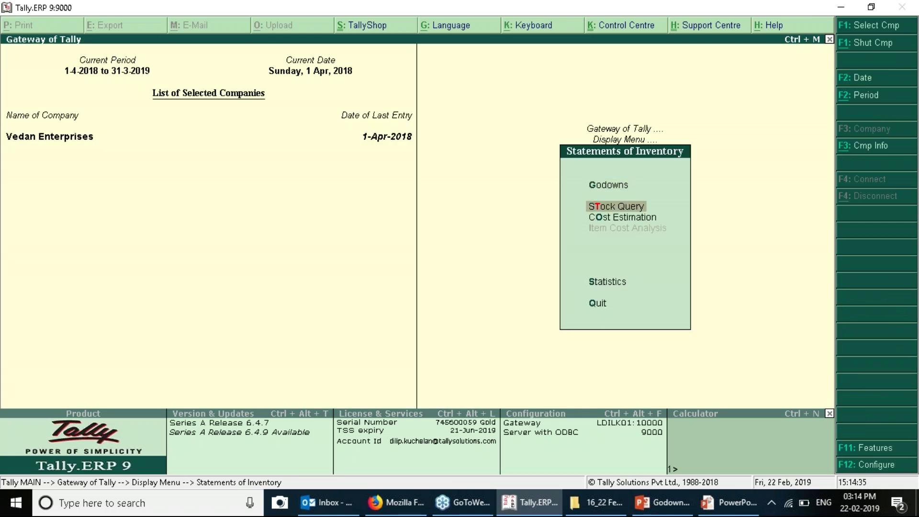
key(Escape)
key(Up)
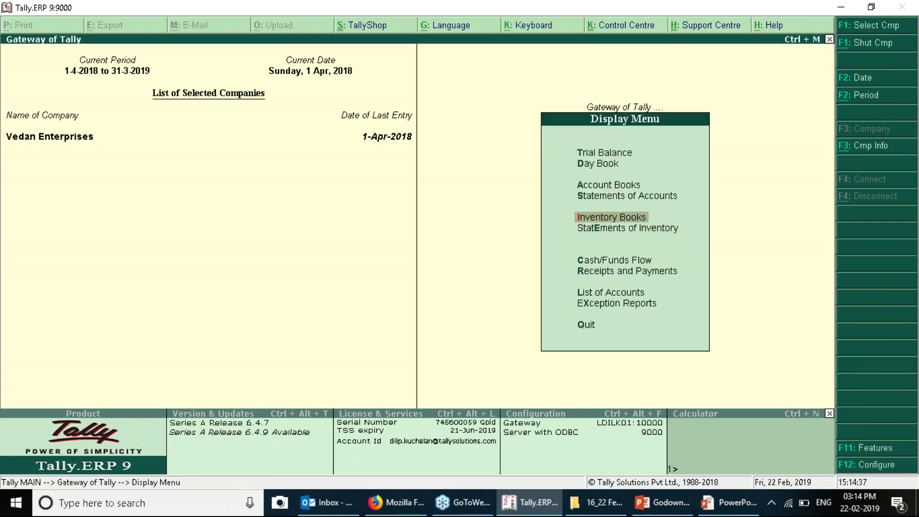
key(Return)
key(Down)
key(Down)
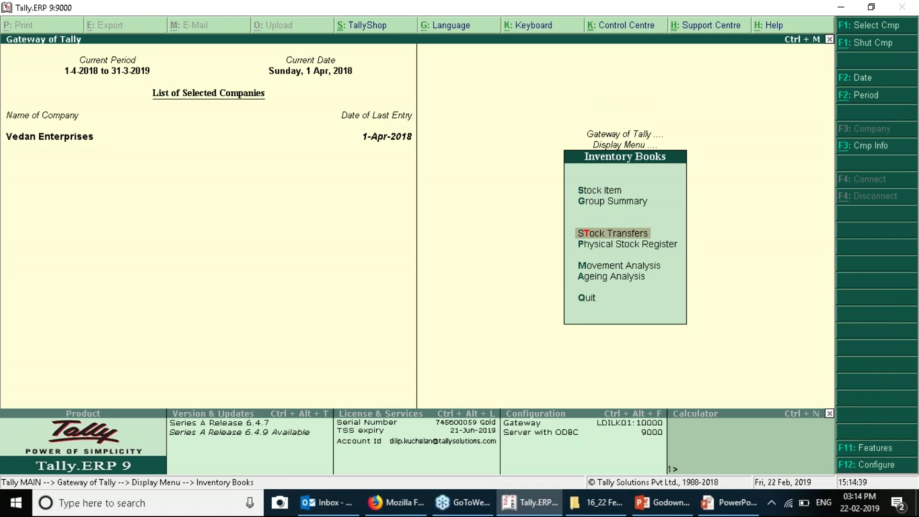
key(Return)
key(Return)
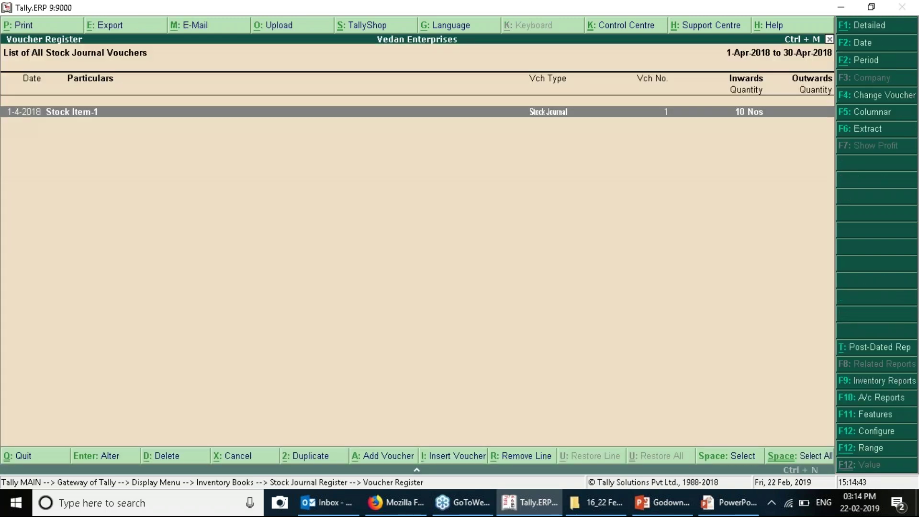
Open the Stock Item-1 stock journal voucher to review its source and destination entries, and return to the Gateway of Tally.
key(Return)
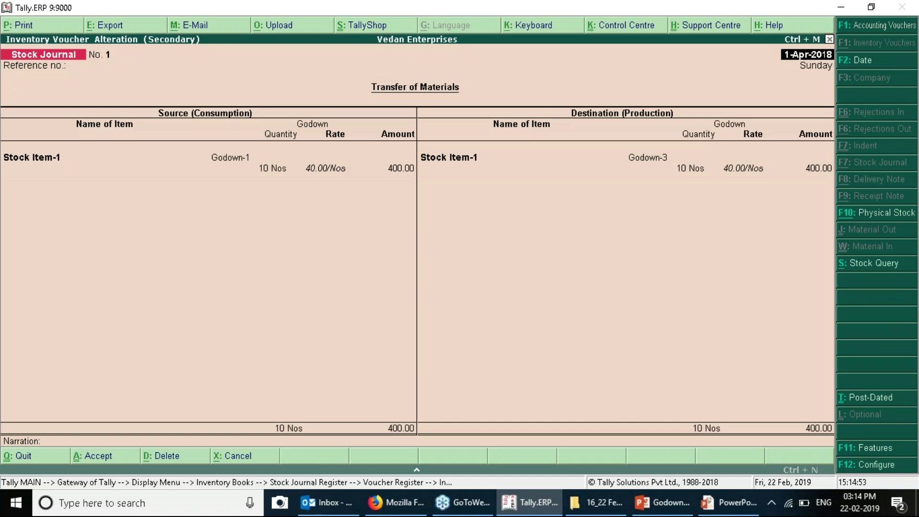
key(Escape)
key(Escape)
key(Escape)
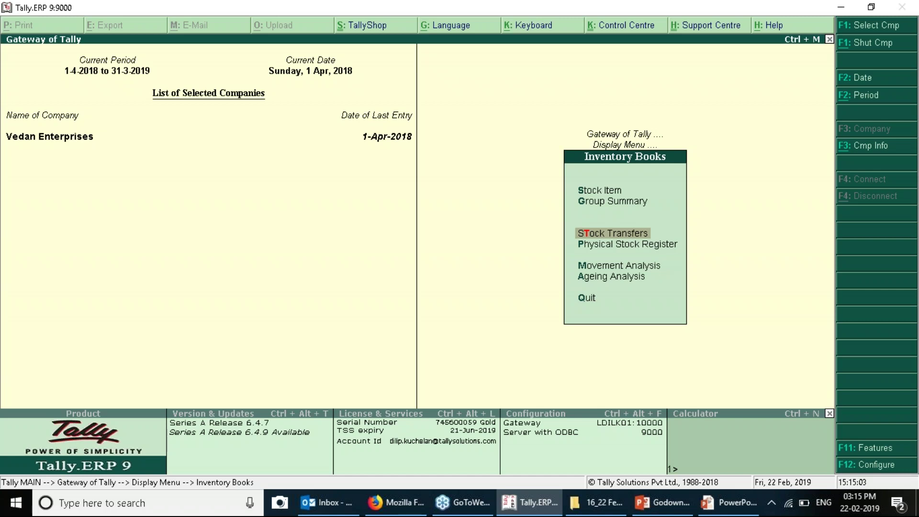
key(Up)
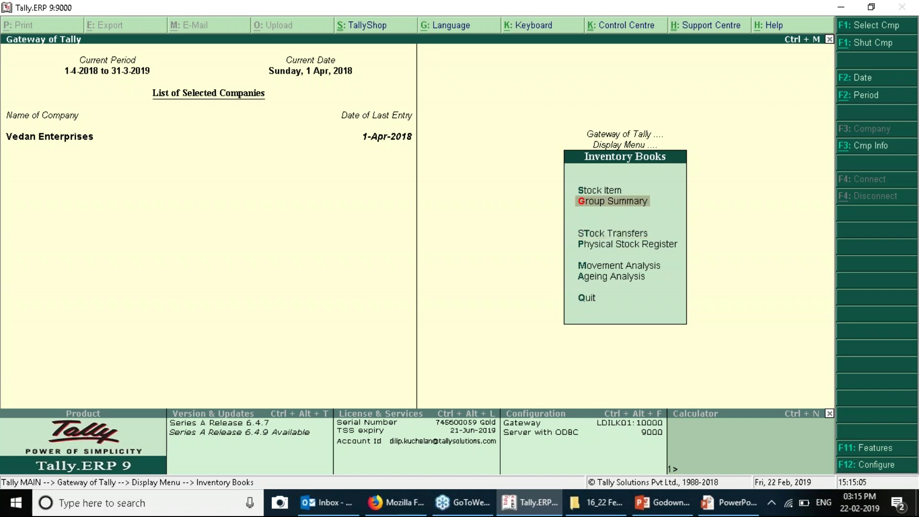
key(Escape)
key(Escape)
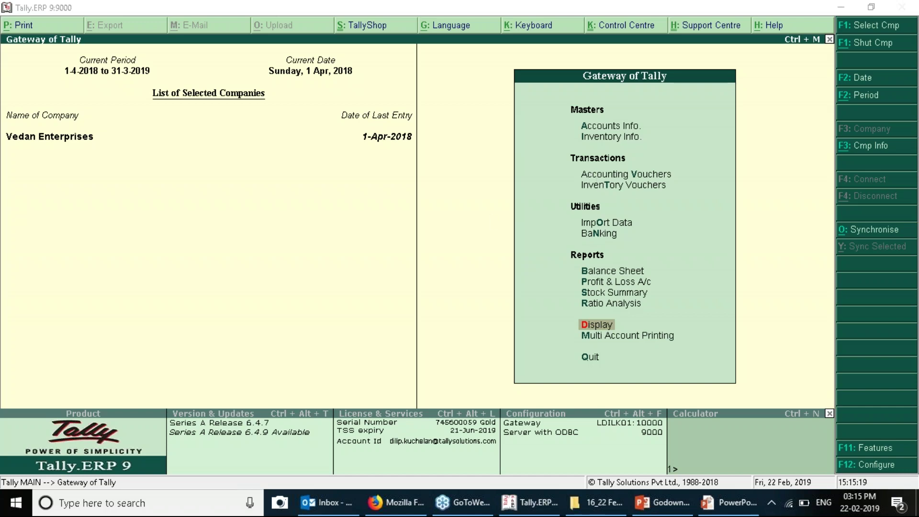
Open another new Stock Journal voucher from Inventory Vouchers and leave its reference number blank.
key(Down)
key(Down)
key(Down)
key(Down)
key(Down)
key(Down)
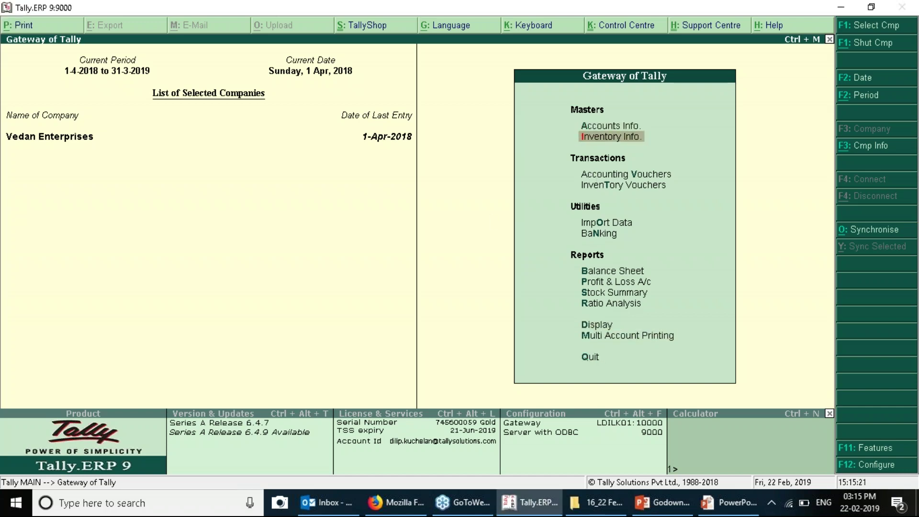
key(Return)
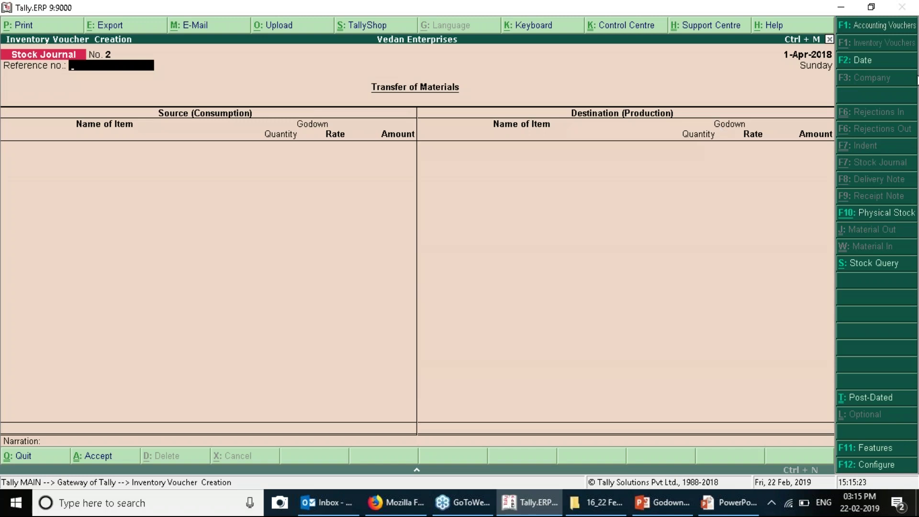
key(Return)
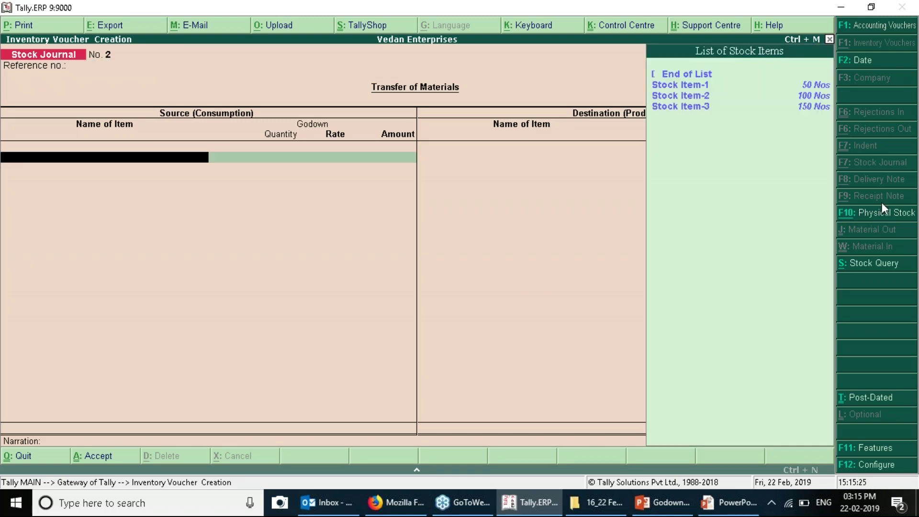
Choose Stock Item-2 as the source item of the stock journal and Godown-2 as its godown.
key(Down)
key(Down)
key(Return)
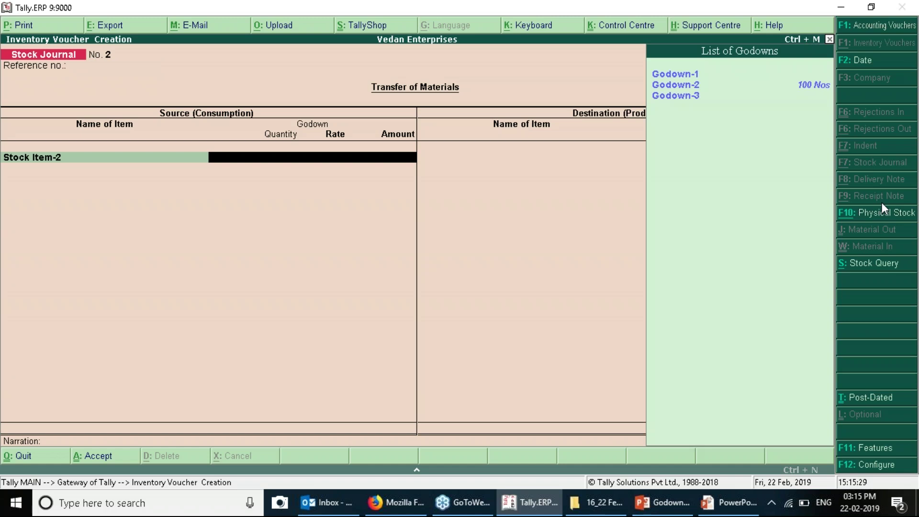
key(Down)
key(Down)
key(Up)
key(Return)
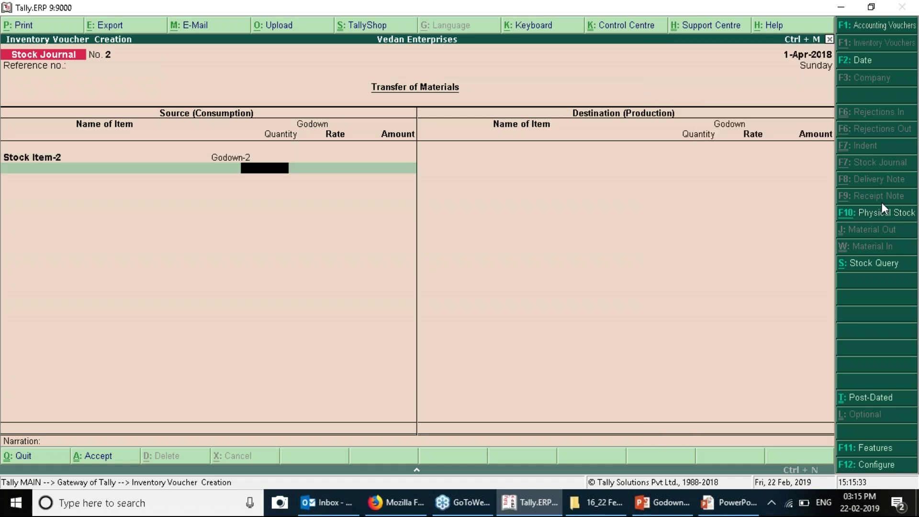
key(BackSpace)
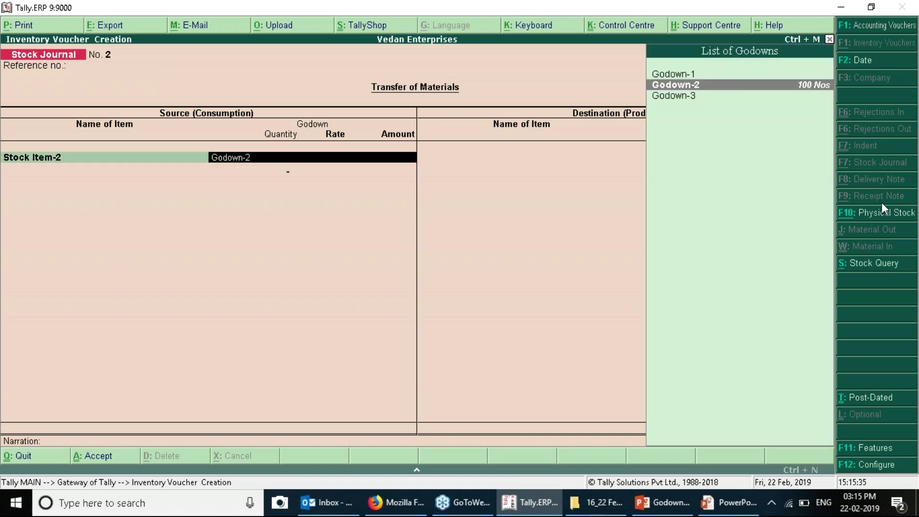
key(Return)
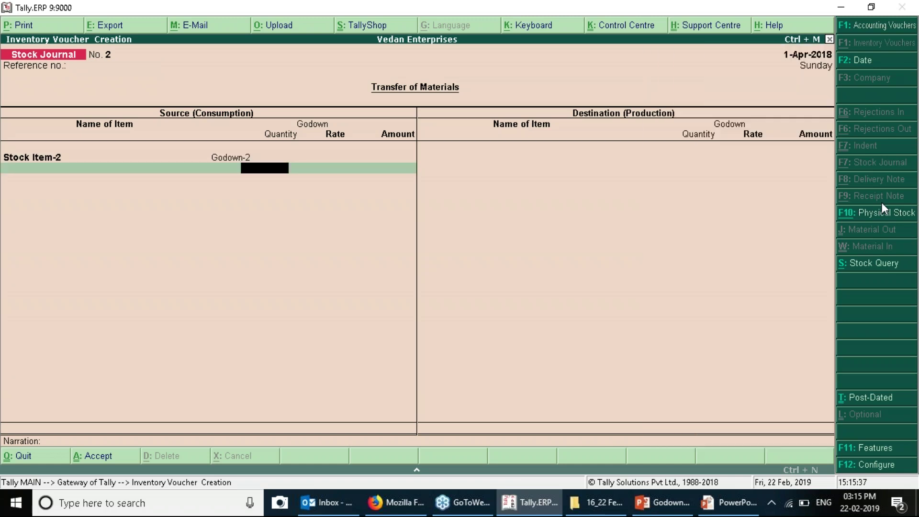
Set the source quantity to 50 Nos, accept the 20.00 rate and 1,000.00 amount, and finish the source side.
text(50)
key(Return)
key(Return)
key(Return)
key(Return)
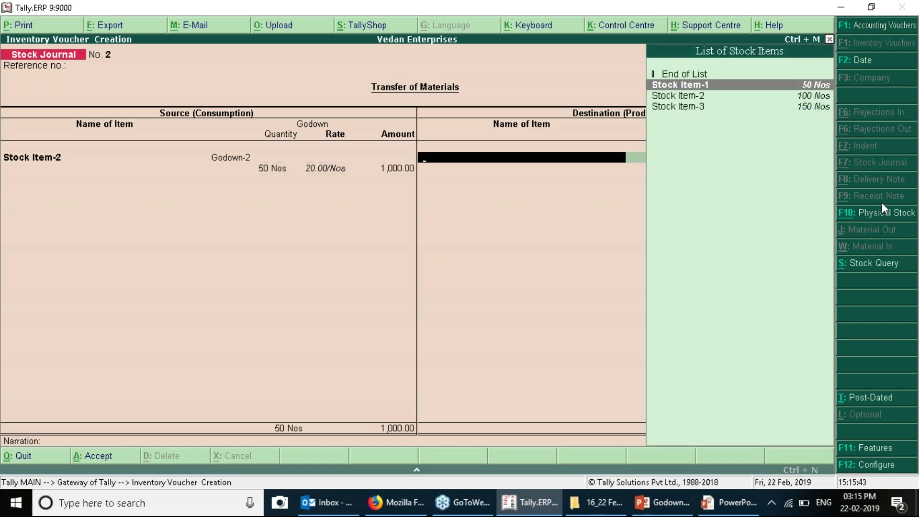
Choose Stock Item-2 as the destination item and Godown-3 as the receiving godown.
key(Down)
key(Return)
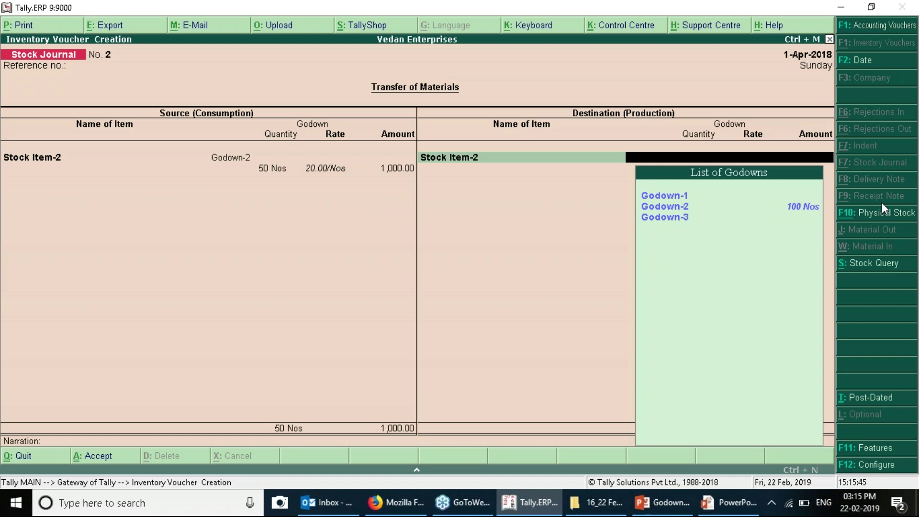
key(Down)
key(Down)
key(Down)
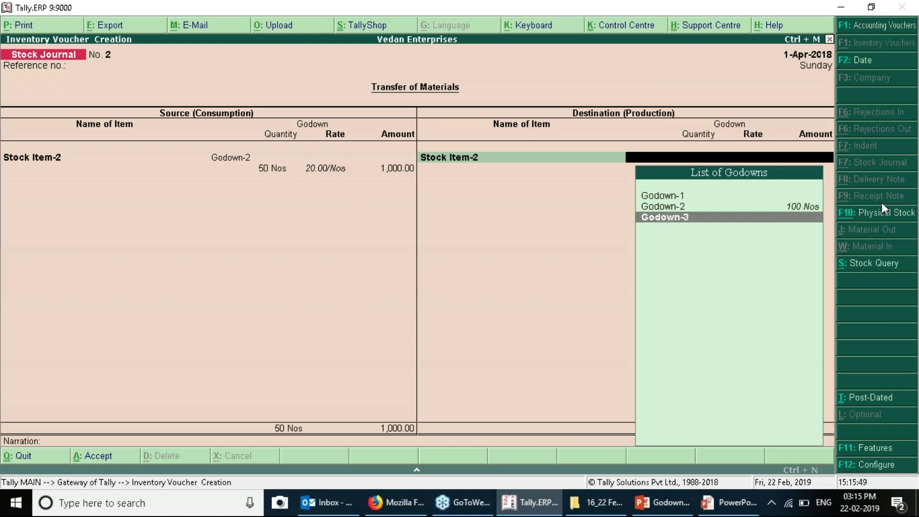
key(Return)
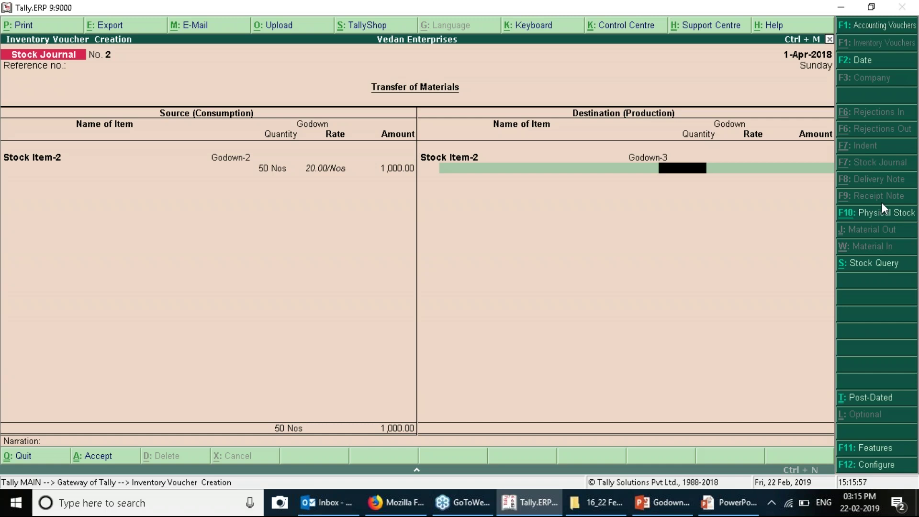
Enter 50 Nos at a rate of 21.00 for the destination item, and save the stock journal without a narration.
text(50)
key(Return)
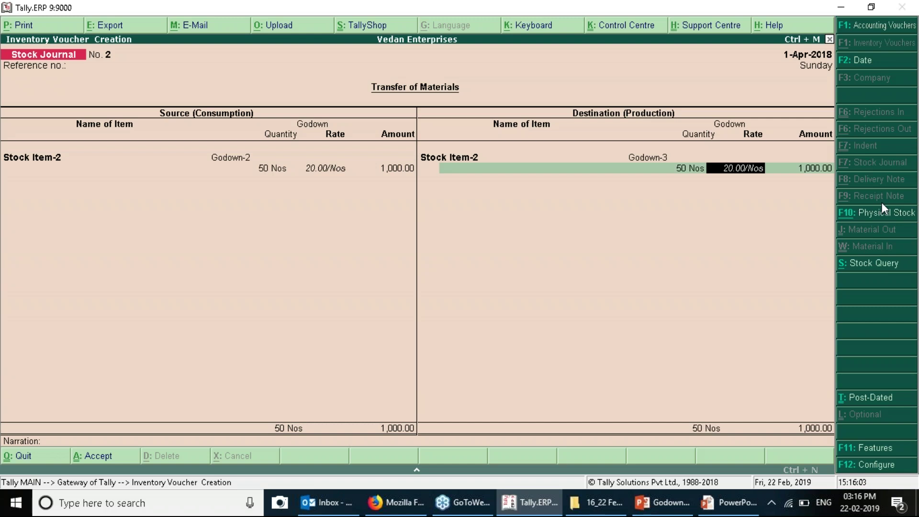
text(21)
key(Return)
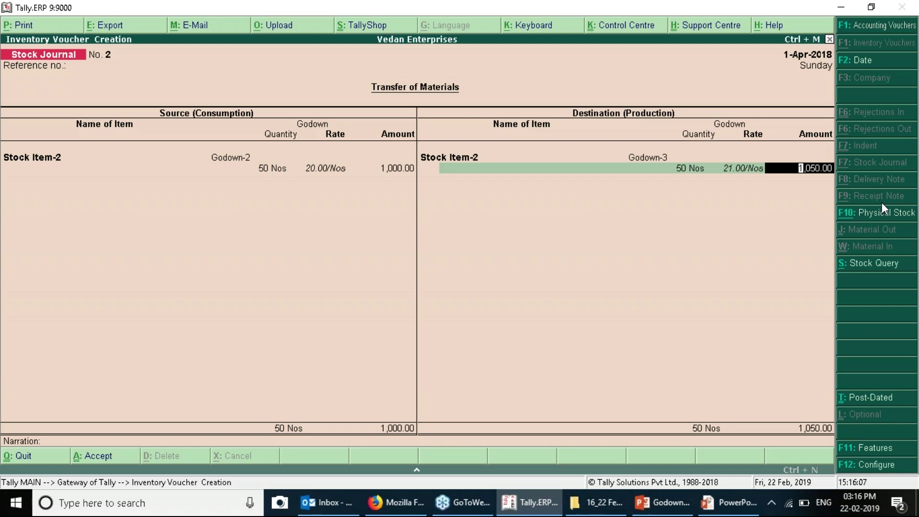
key(Return)
key(Return)
key(Return)
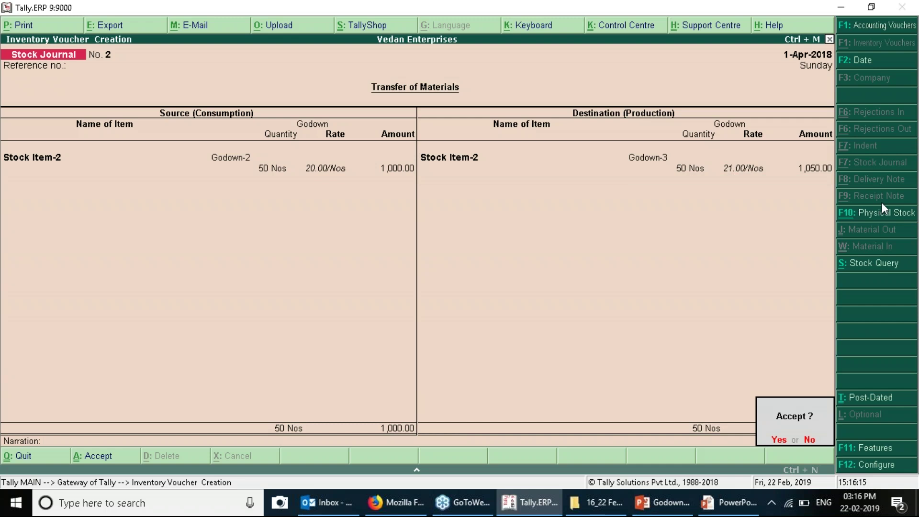
key(Return)
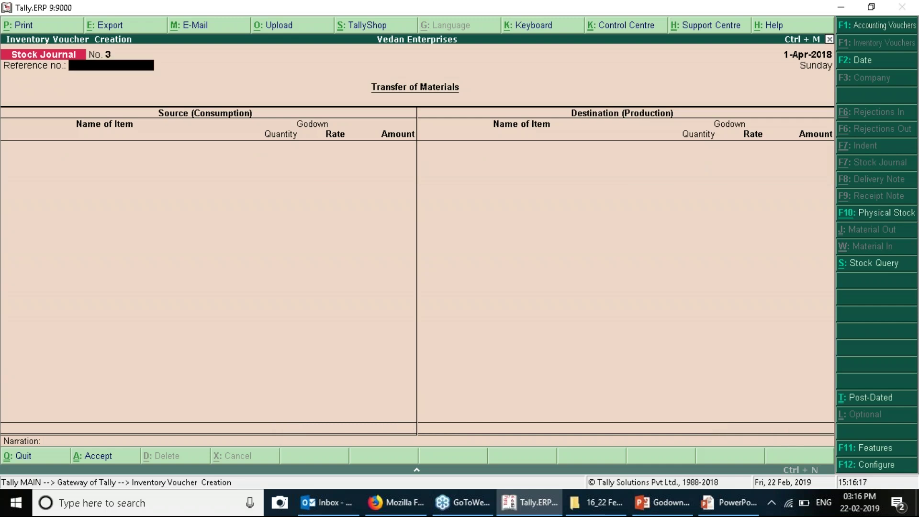
Leave voucher entry and open the Stock Summary in its detailed view showing each stock item.
key(Escape)
key(Return)
key(Down)
key(Down)
key(Down)
key(Down)
key(Down)
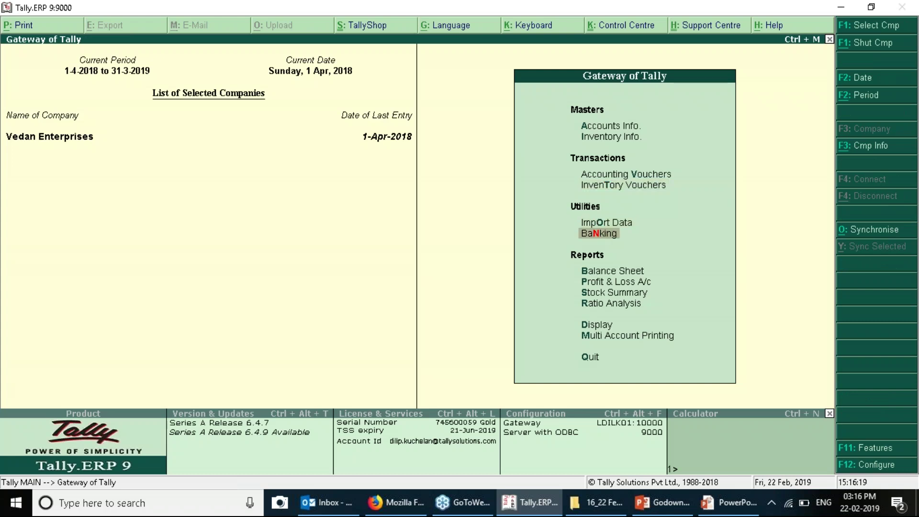
key(Return)
key(alt+F1)
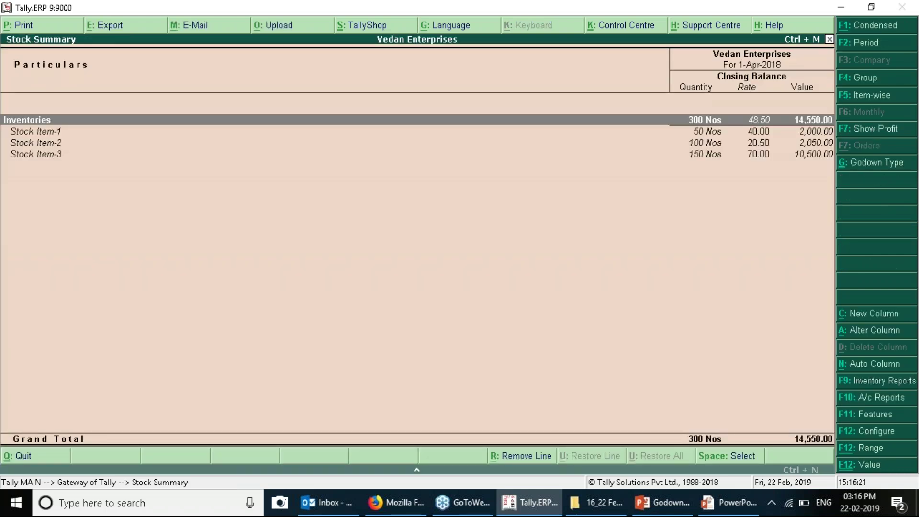
Open the monthly summary of Stock Item-2 to examine its inward, outward and closing values.
key(Down)
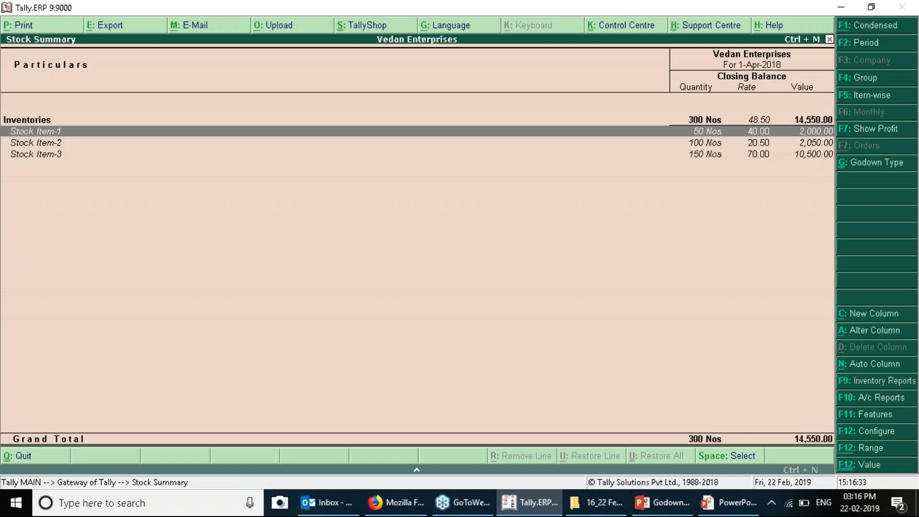
key(Down)
key(Return)
key(Escape)
key(Down)
key(Up)
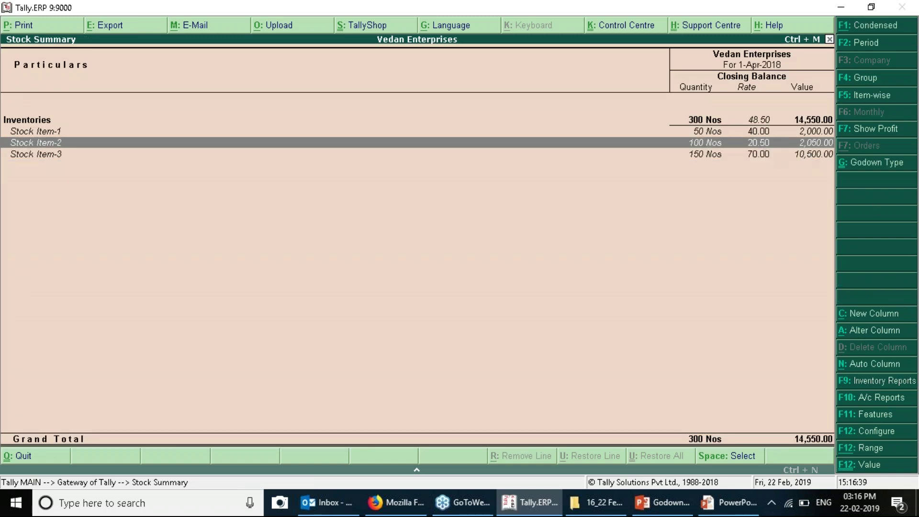
key(Return)
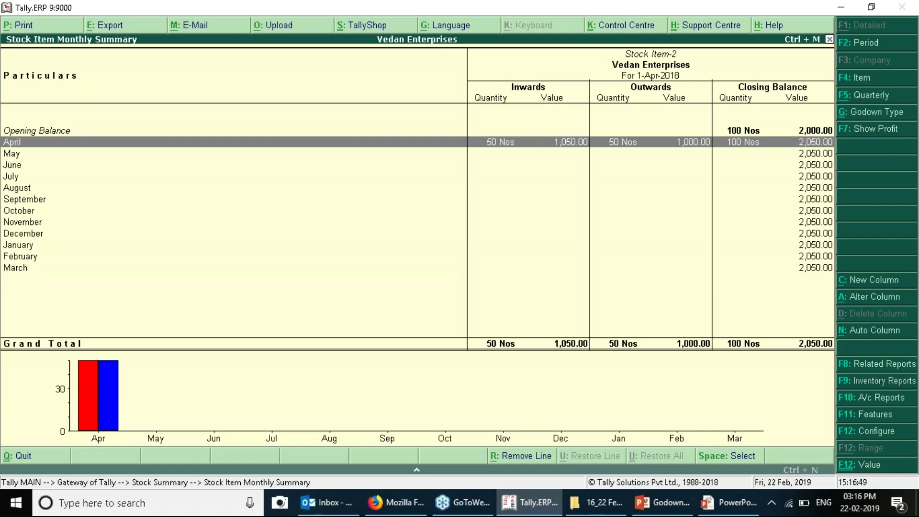
Review Stock Item-2's April vouchers and its stock journal entry, and return to the Gateway of Tally.
key(Return)
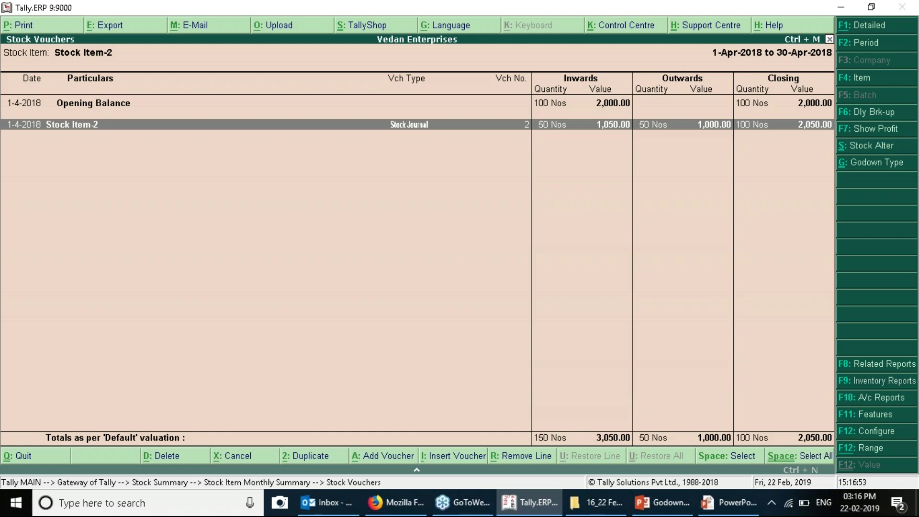
key(Return)
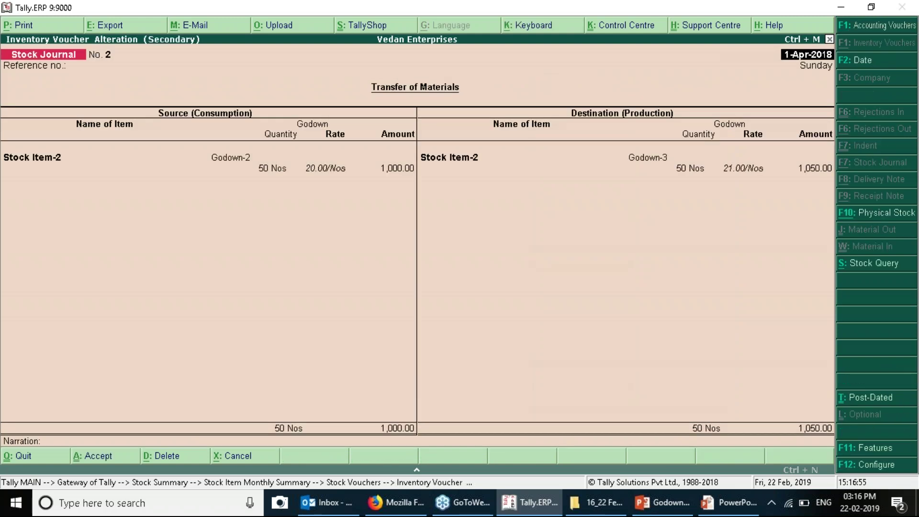
key(Escape)
key(Return)
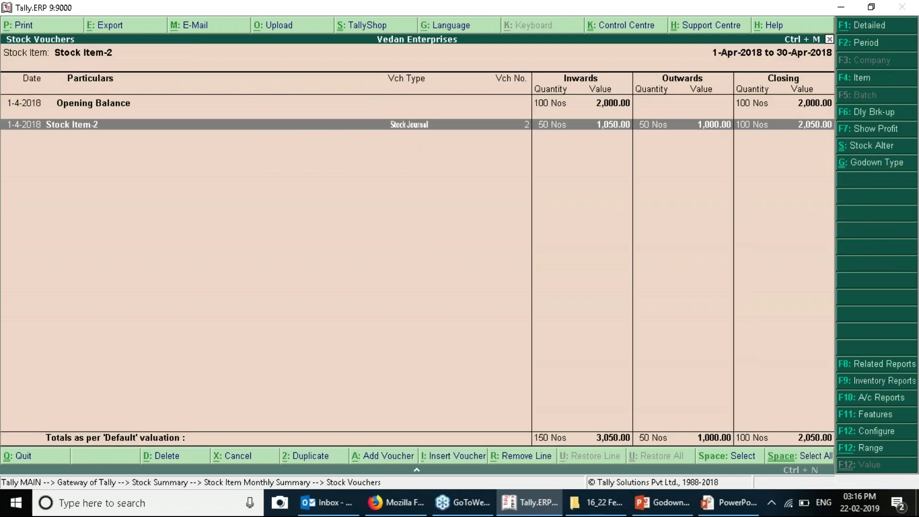
key(Escape)
key(Escape)
key(Escape)
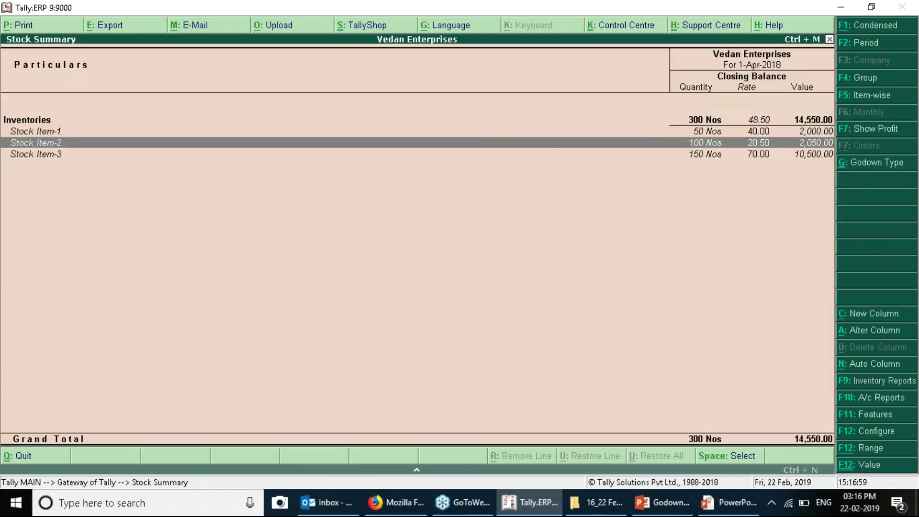
key(Escape)
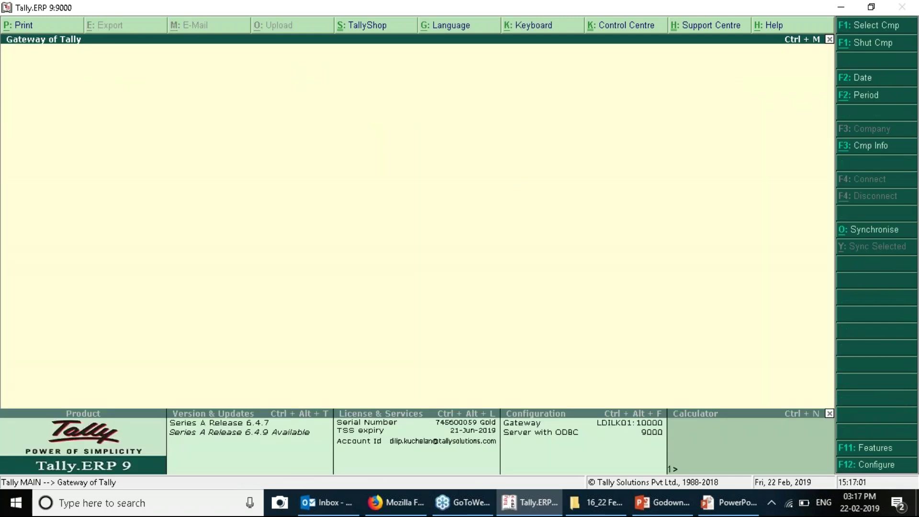
key(Escape)
Open the creation form for a single ledger from Accounts Info.
key(Down)
key(Down)
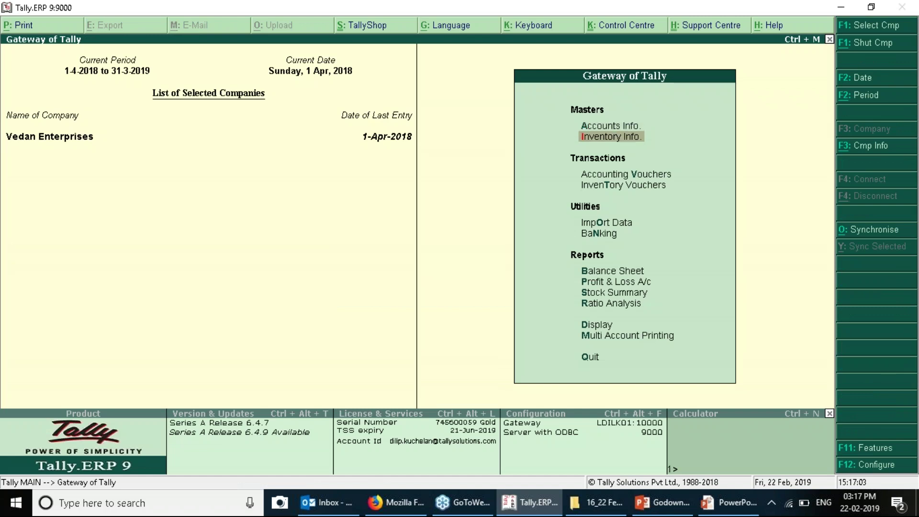
key(Up)
key(Up)
key(Return)
key(Down)
key(Return)
key(Return)
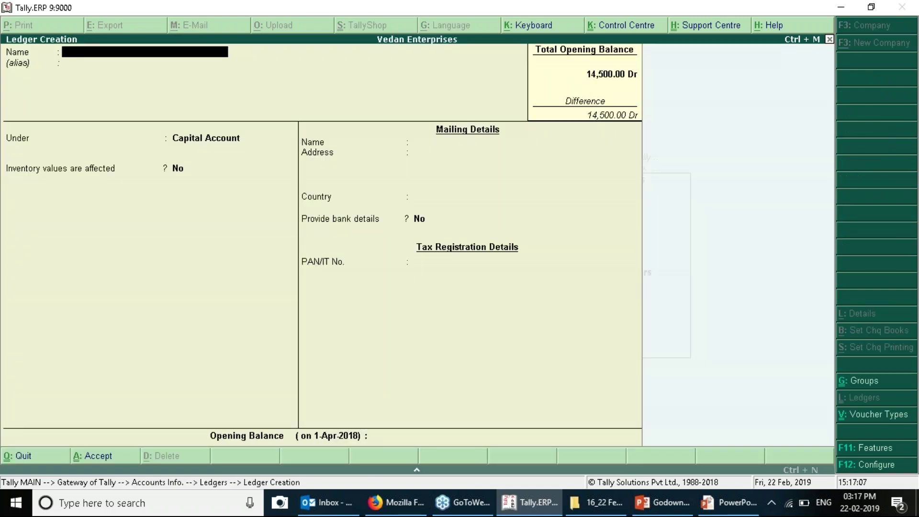
Create the ledger Supplier-1 under Sundry Creditors with bill-by-bill balances maintained and no opening balance.
text(Supplier-1)
key(Return)
text(Su)
key(Return)
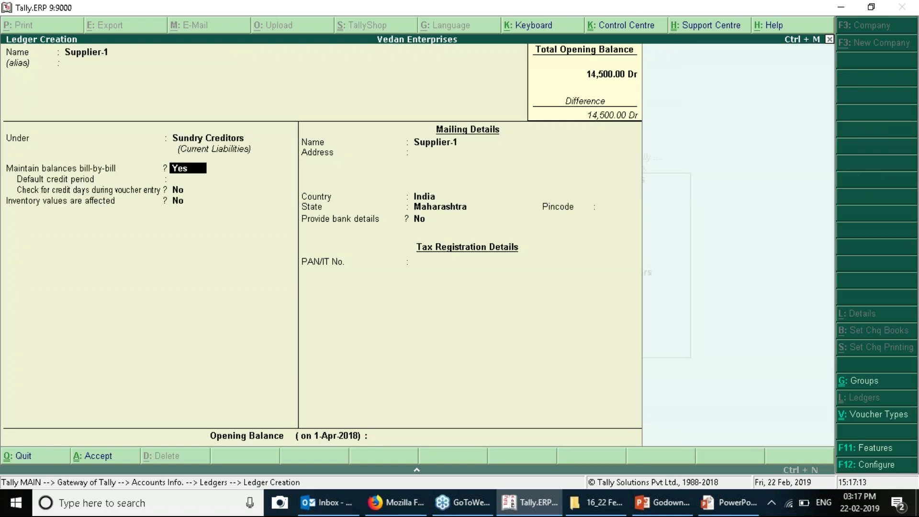
key(Return)
key(Return)
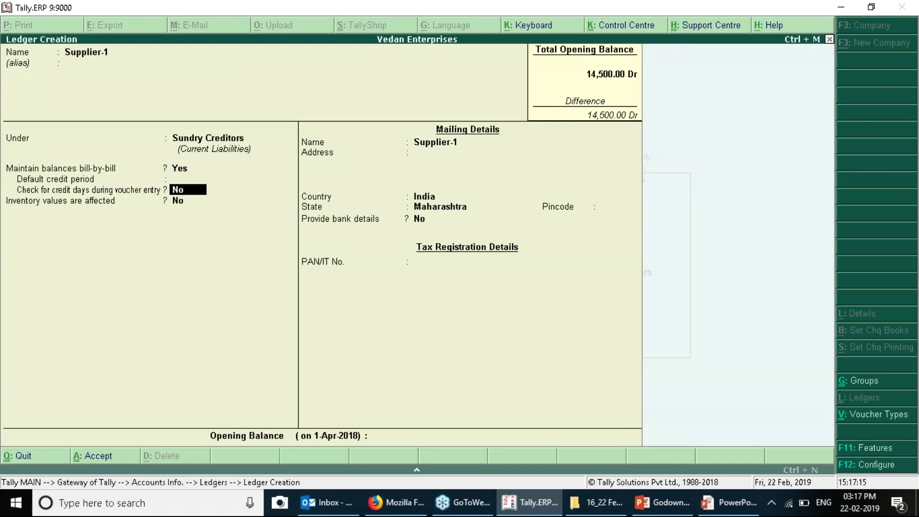
key(Return)
key(Return)
key(Return)
key(Return)
key(Return)
key(Return)
key(Return)
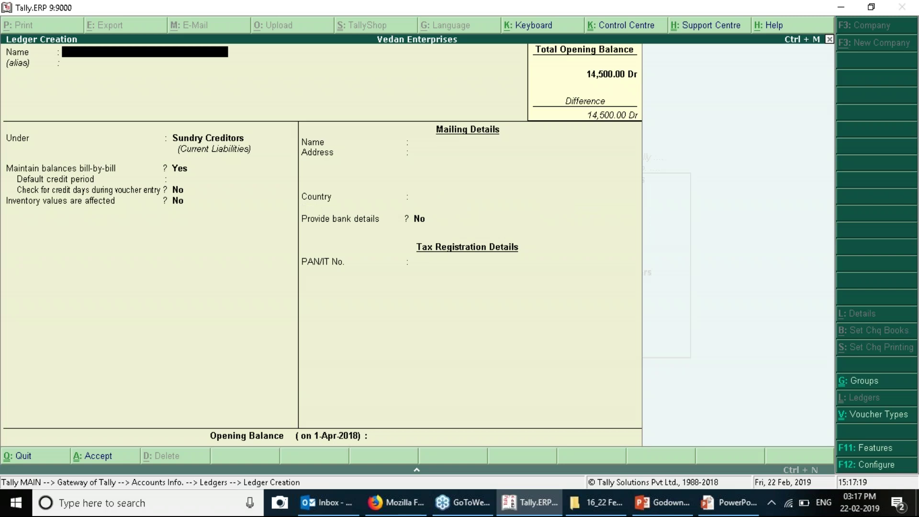
Create the ledger Purchase A/c under Purchase Accounts with inventory values affected.
text(Purchase A/c)
key(Return)
text(Pu)
key(Return)
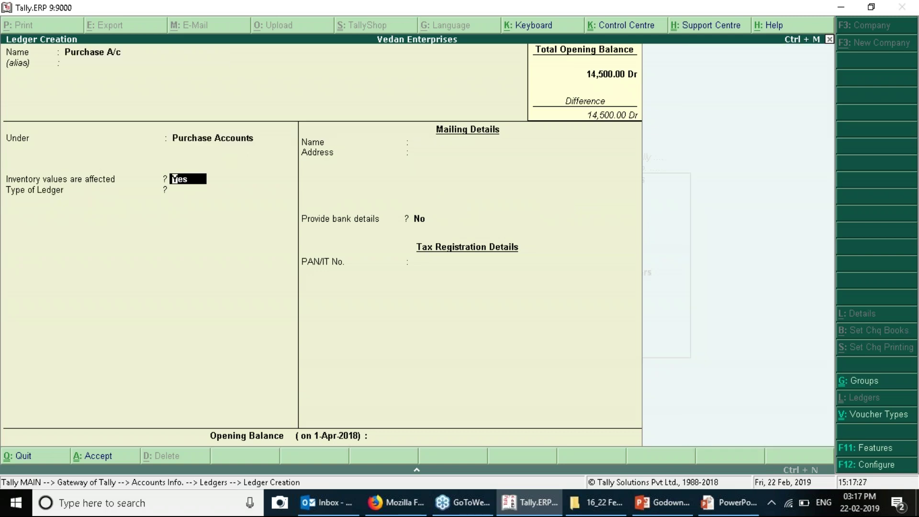
key(Return)
key(Return)
key(Return)
key(Return)
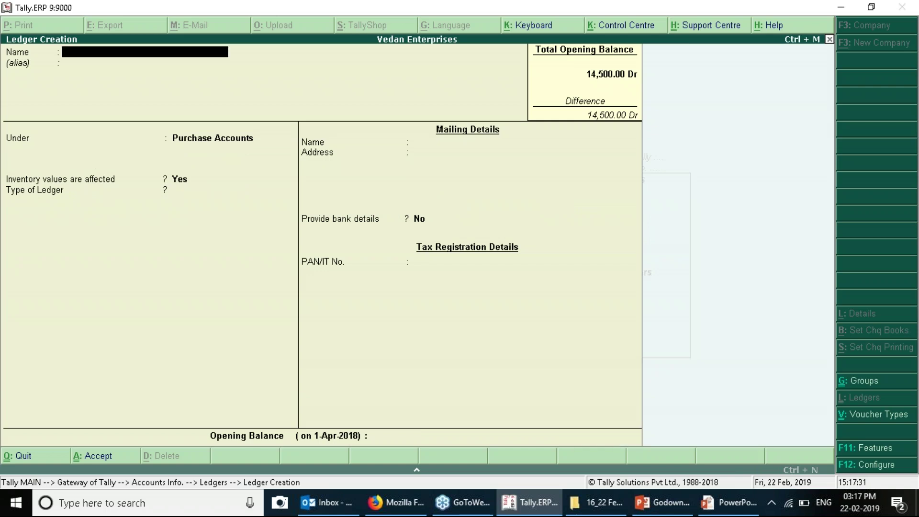
Create the ledger Sales A/c under Sales Accounts with inventory values affected and ledger type Not Applicable.
text(Sales A/c)
key(Return)
text(Sa)
key(Return)
key(Return)
key(Return)
key(Return)
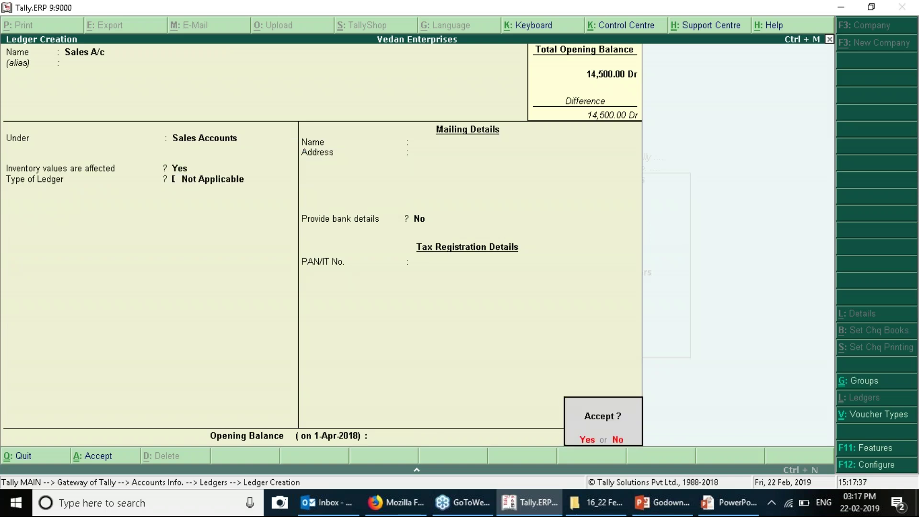
key(Return)
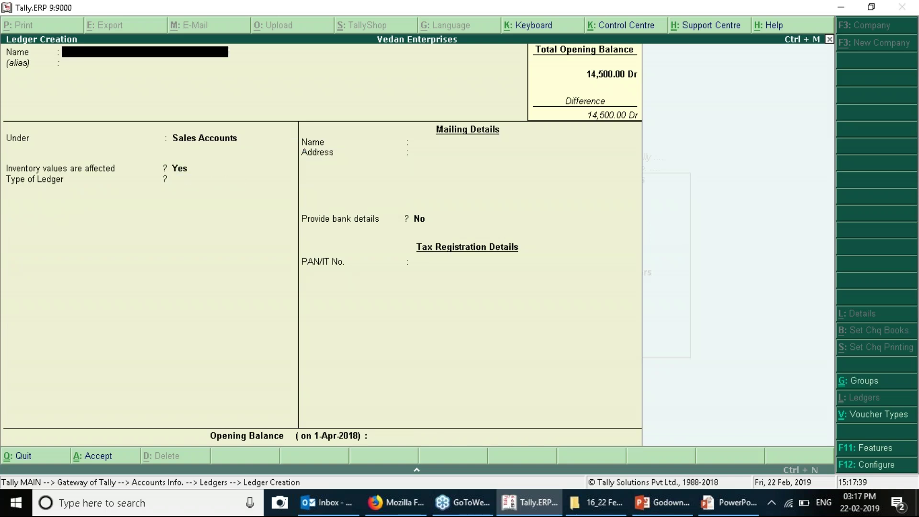
Name a new ledger Customer-1 and place it under Sundry Debtors.
text(Customer-1)
key(Return)
text(Su)
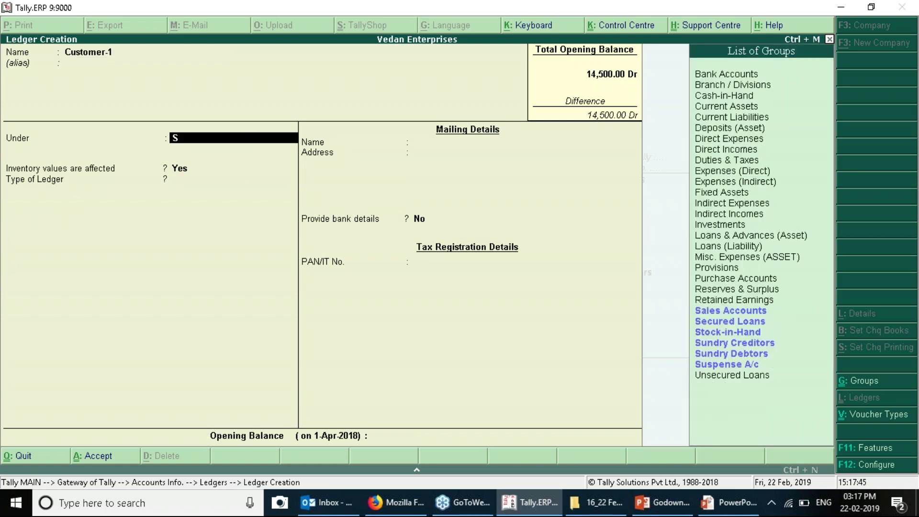
key(Down)
key(Down)
key(Return)
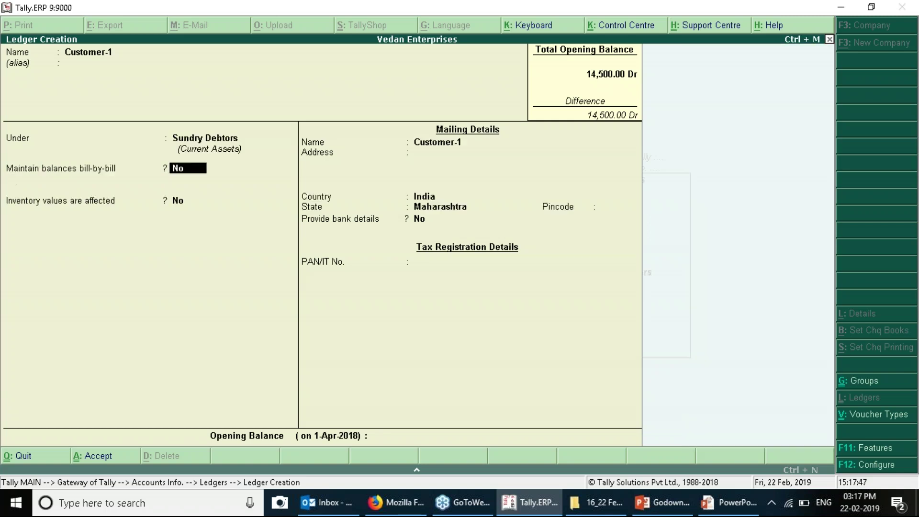
Set Customer-1 to maintain balances bill-by-bill, leave the opening balance blank, and save the ledger.
key(y)
key(Return)
key(Return)
key(Return)
key(Return)
key(Return)
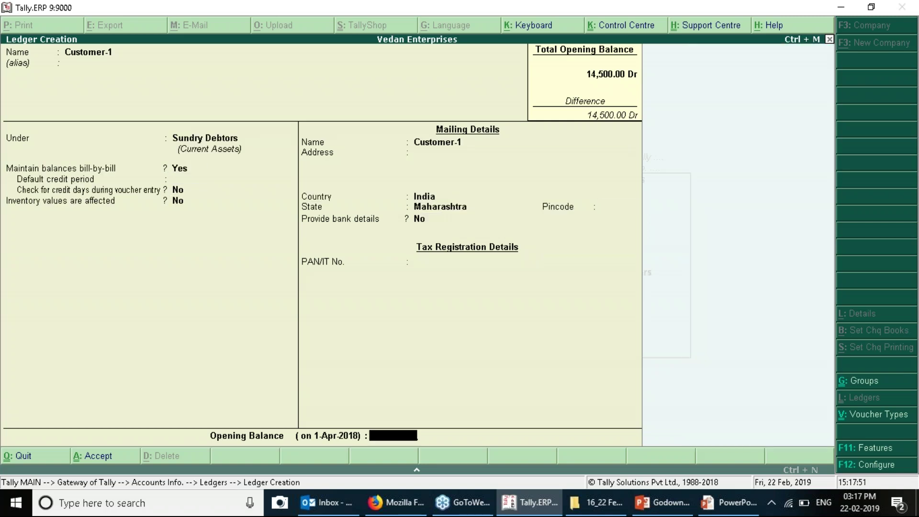
key(Return)
key(Return)
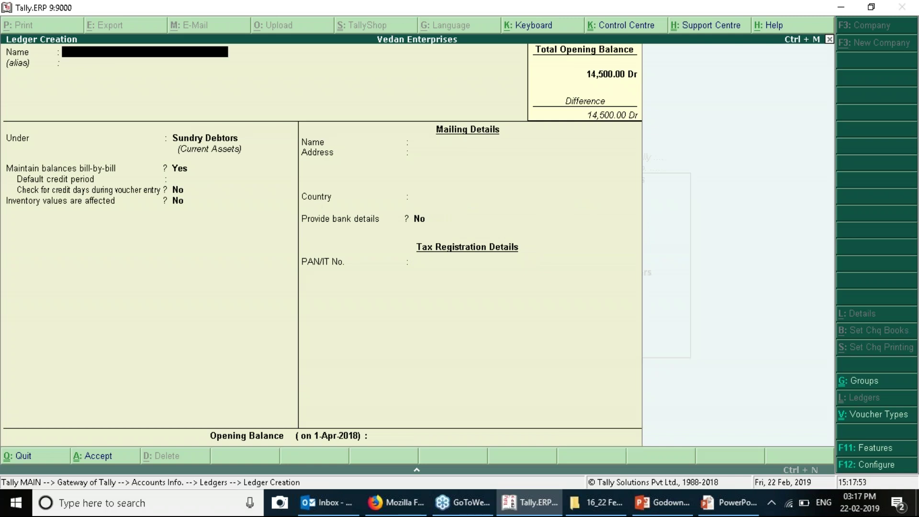
Leave ledger creation, return to the Gateway of Tally and open accounting voucher creation.
key(Escape)
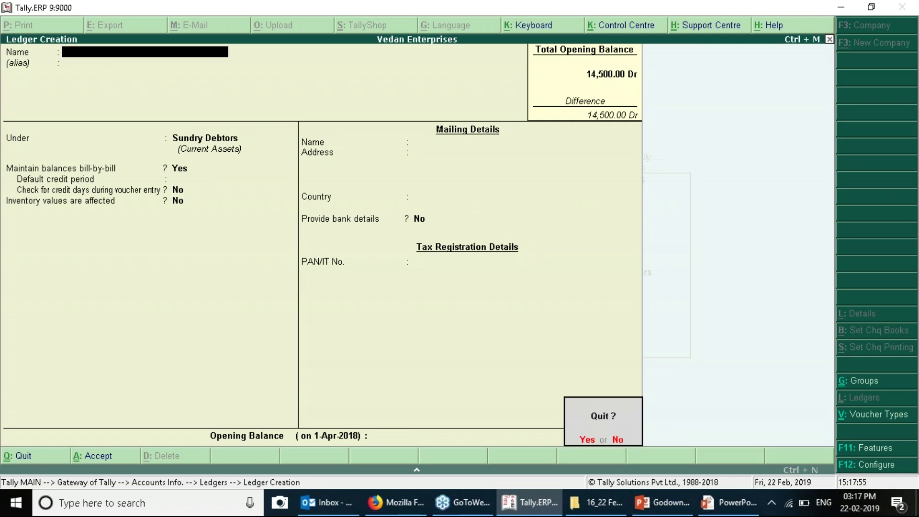
key(Return)
key(Escape)
key(Down)
key(Down)
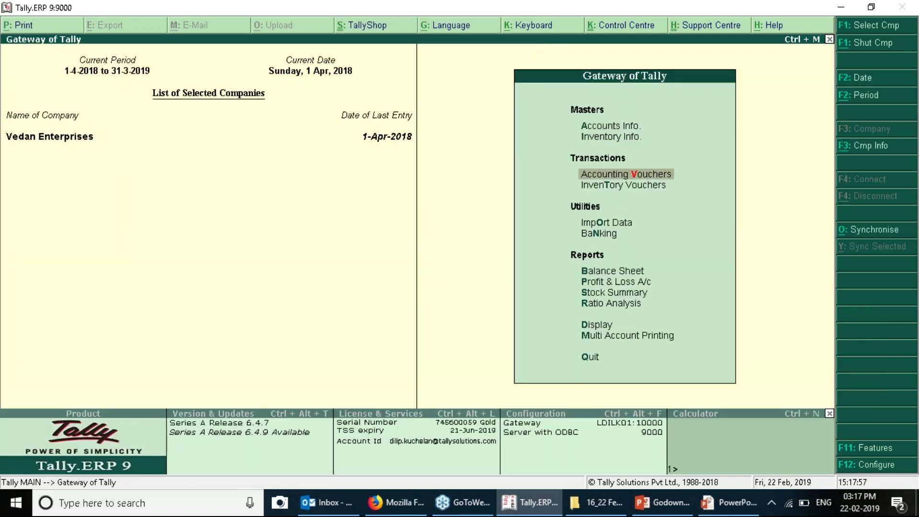
key(Return)
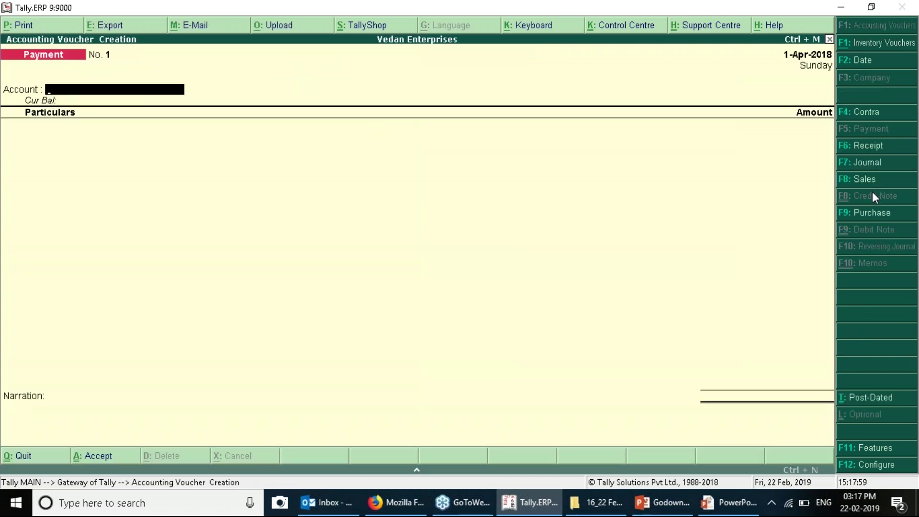
Start a Purchase voucher with supplier invoice number 001 dated 1-Apr-2018.
click(871, 211)
text(001)
key(Return)
key(Return)
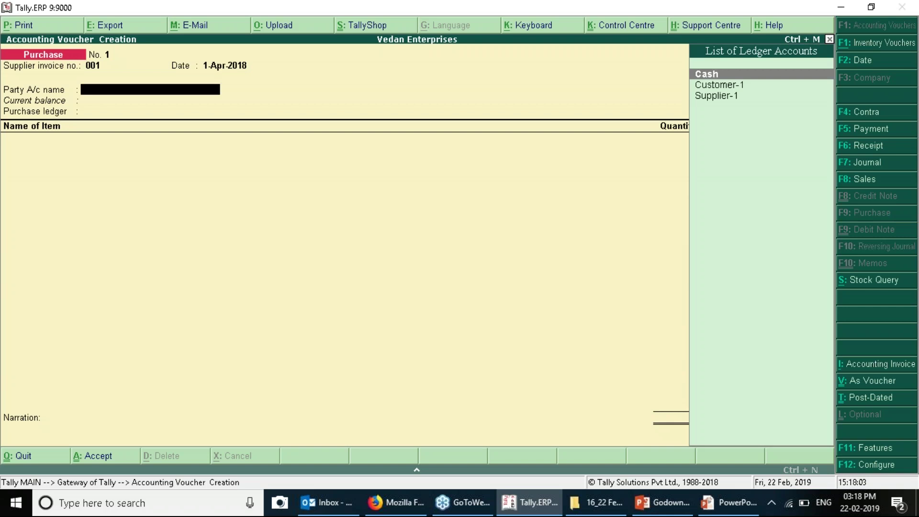
Set Supplier-1 as the party account, accept its default party details, and use Purchase A/c as the purchase ledger.
key(Down)
key(Down)
key(Return)
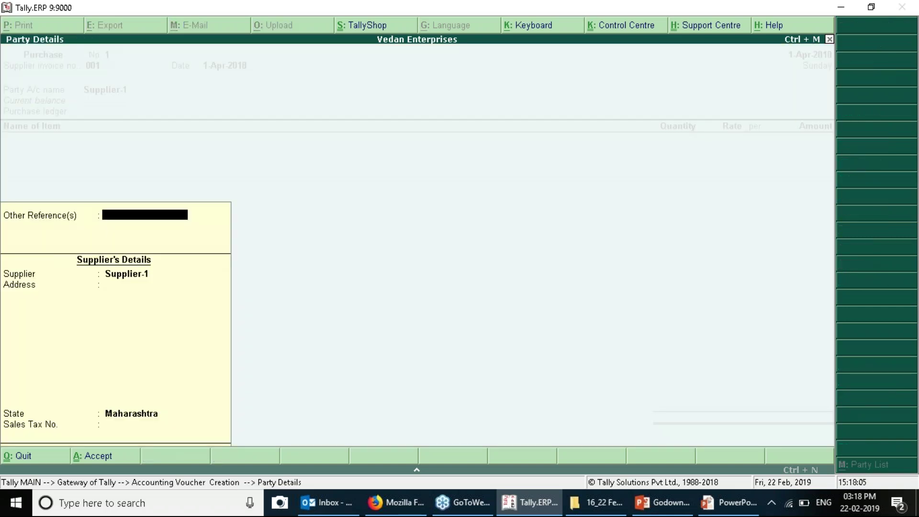
key(Return)
key(Return)
Add Stock Item-1 to the purchase voucher and choose Godown-1 for its item allocation.
key(Down)
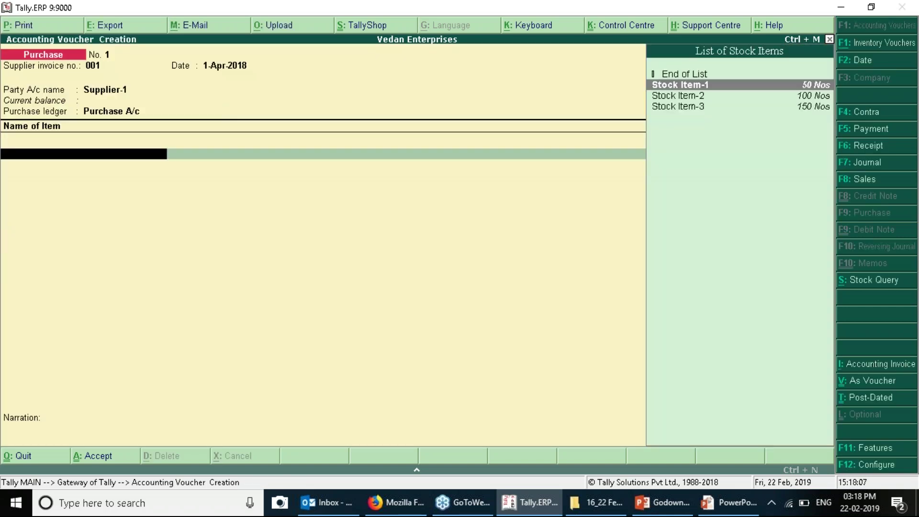
key(Return)
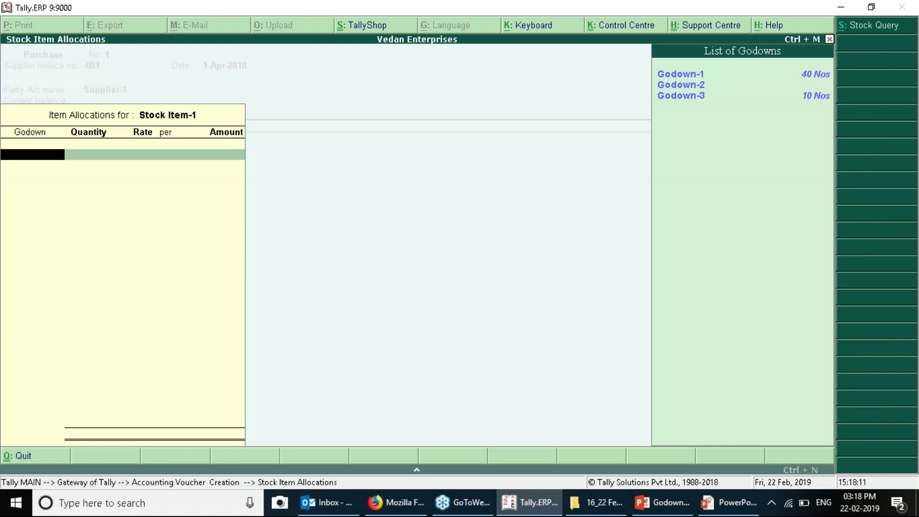
key(Down)
key(Return)
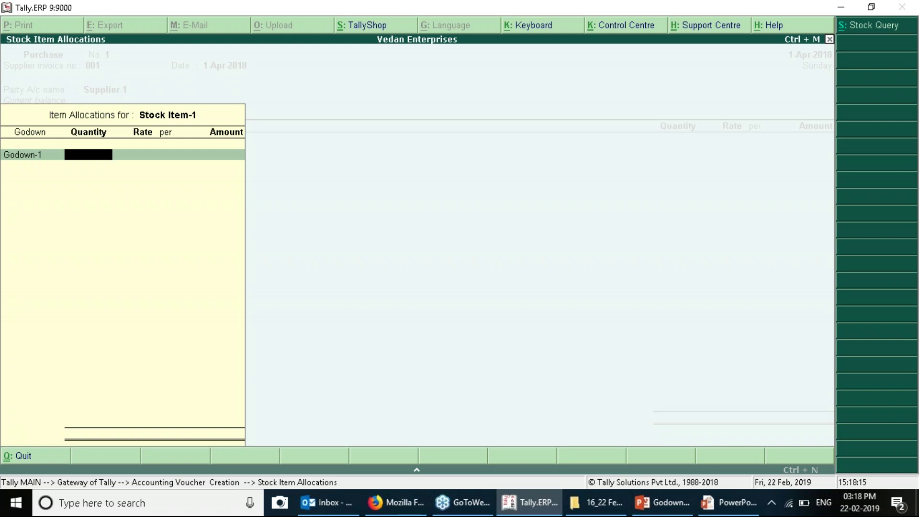
Allocate 10 Nos of Stock Item-1 to Godown-1 and 20 Nos to Godown-2, both at a rate of 40.
text(10)
key(Return)
key(Return)
key(Down)
key(Down)
key(Return)
text(20)
key(Return)
key(BackSpace)
key(Return)
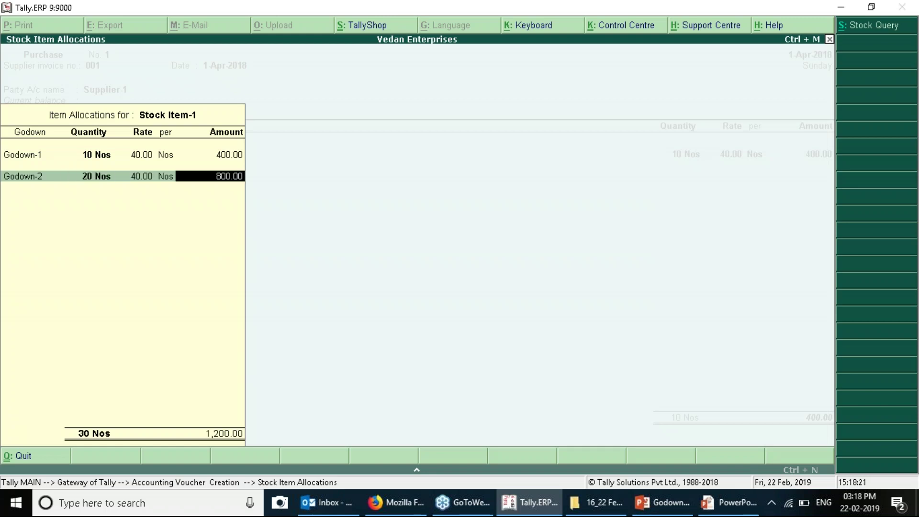
key(Return)
Allocate 15 Nos of Stock Item-1 to Godown-3 at a rate of 40.
key(Down)
key(Down)
key(Down)
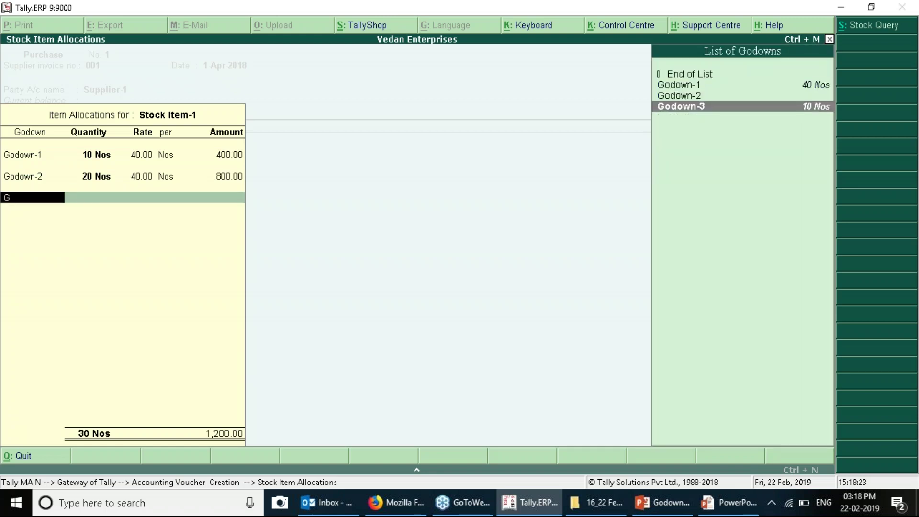
key(Return)
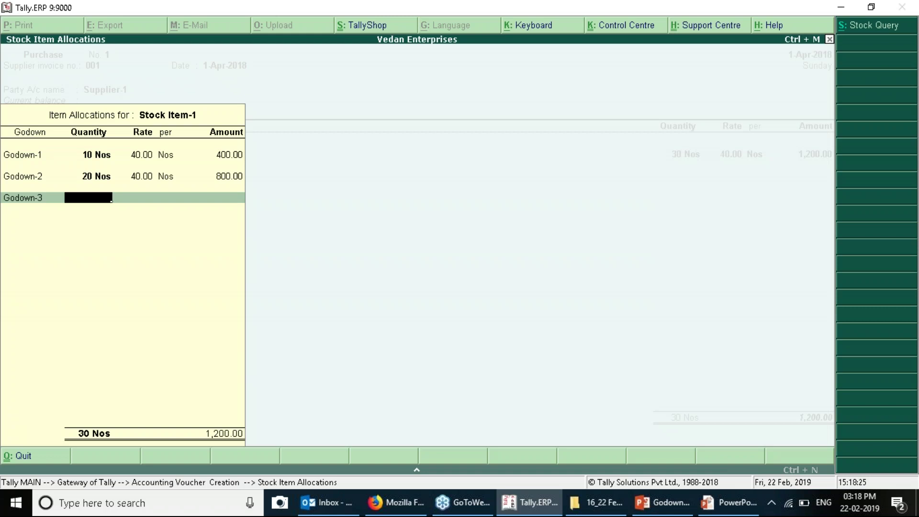
text(15)
key(Return)
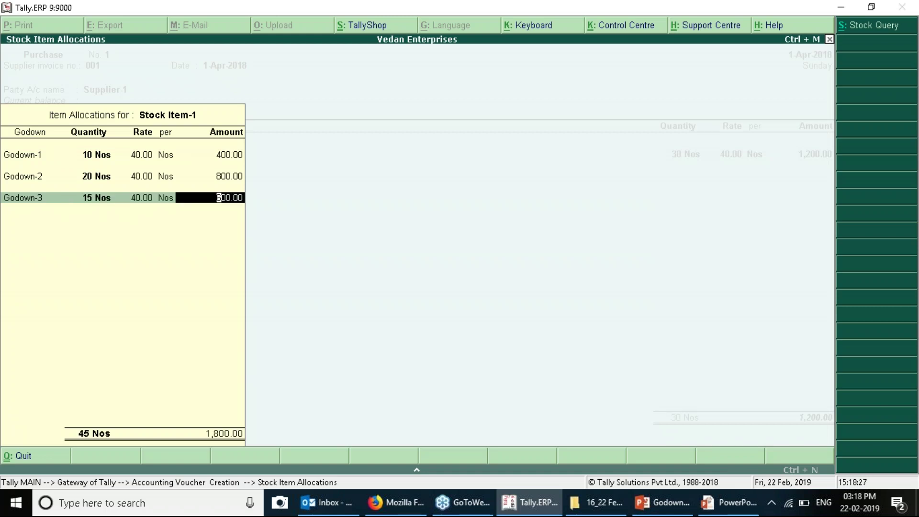
key(Return)
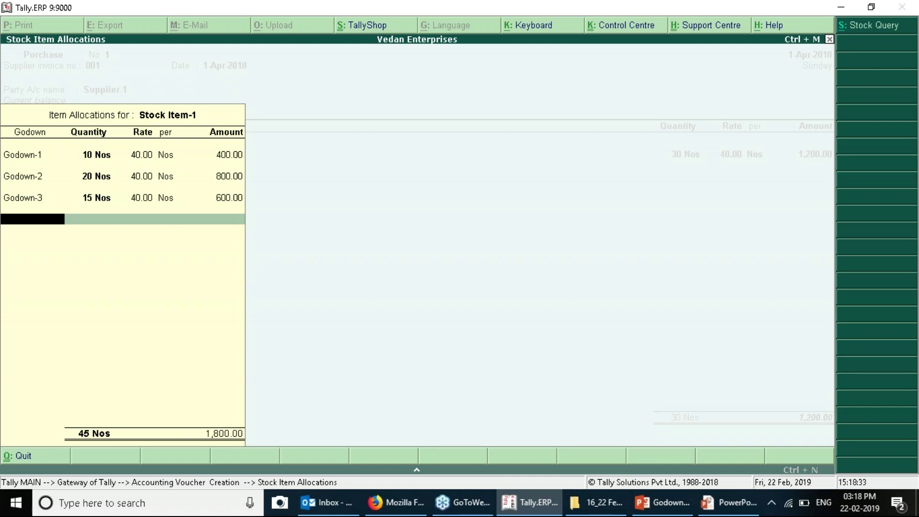
Change the Stock Item-1 rate on the Godown-1 allocation line to 41.
key(Up)
key(Up)
key(Up)
key(Up)
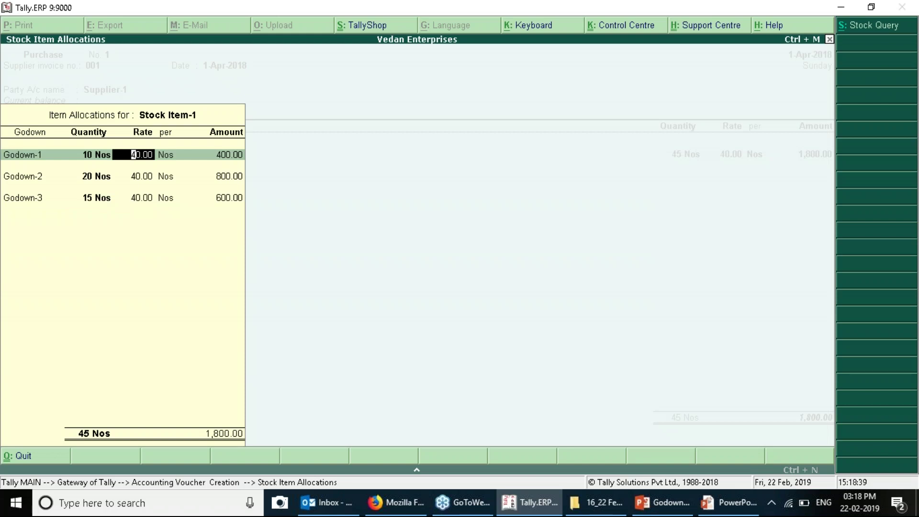
text(41)
key(Return)
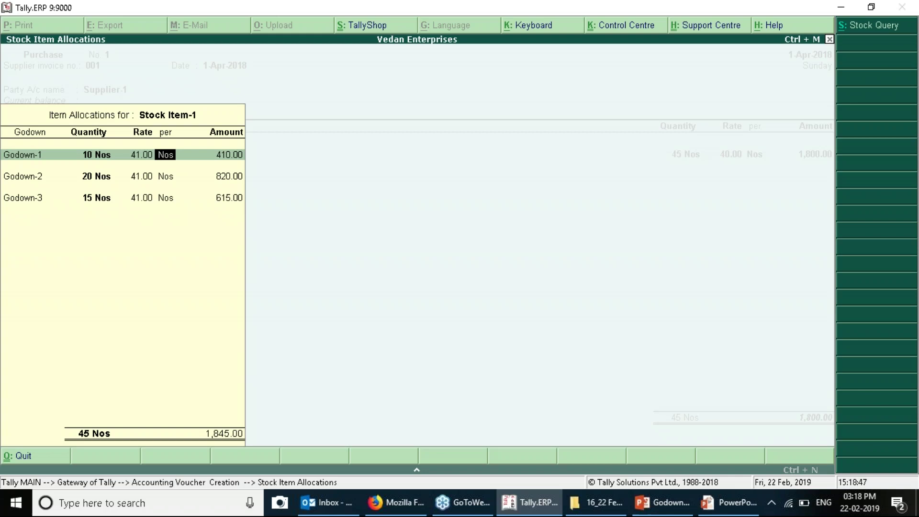
Set the Stock Item-1 rate on the Godown-1 allocation line to 45.
key(BackSpace)
text(4)
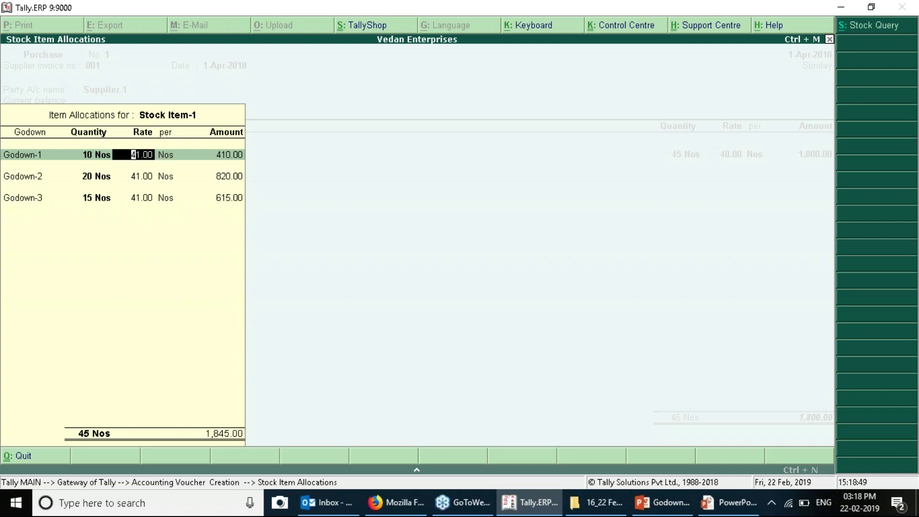
key(Return)
key(BackSpace)
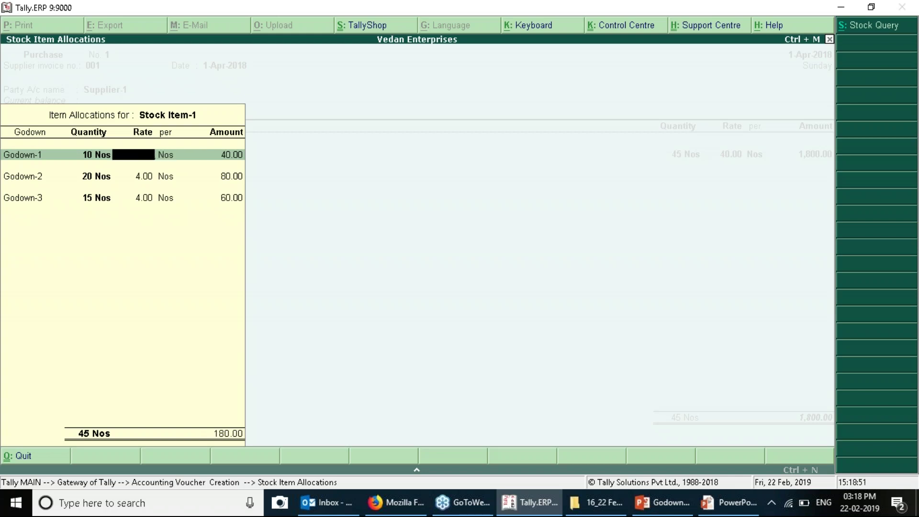
text(45)
key(Return)
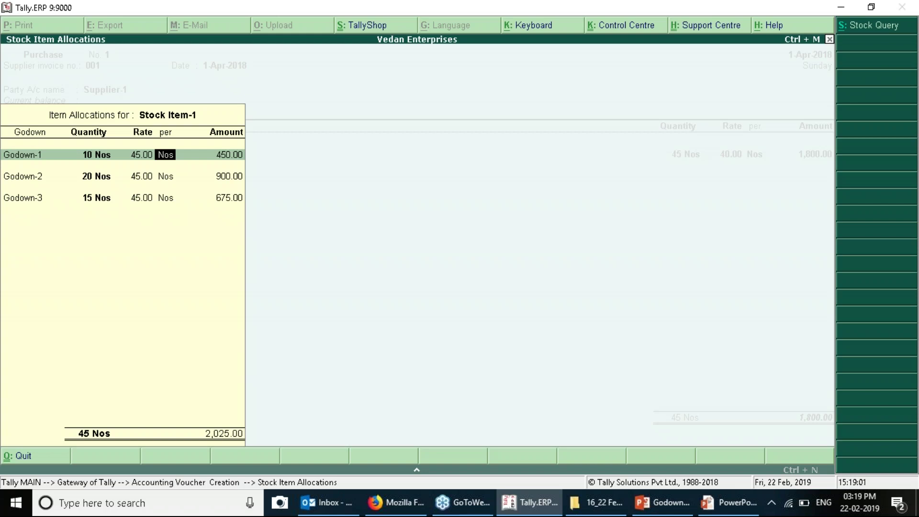
Accept the Stock Item-1 godown allocations and return to the next item line of the purchase voucher.
key(Return)
key(Return)
key(Return)
key(Return)
key(Return)
key(Return)
key(Return)
key(Return)
key(Return)
key(Return)
key(Return)
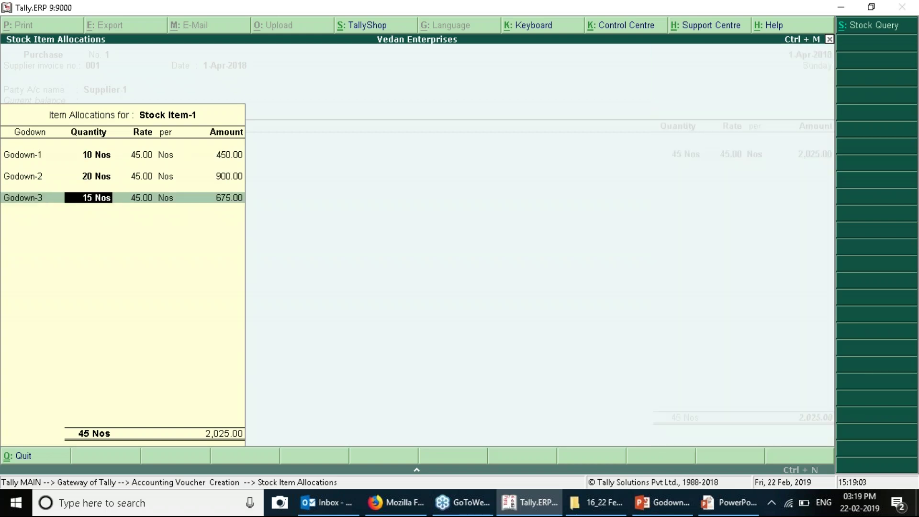
key(Return)
key(Return)
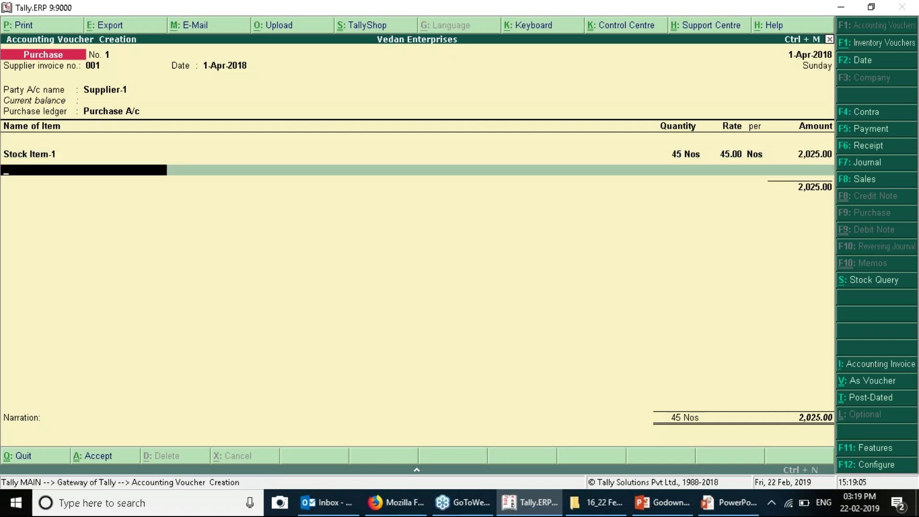
Add Stock Item-2 to the purchase voucher and allocate 5 Nos to Godown-1 at a rate of 22.
key(Down)
key(Down)
key(Return)
key(Up)
key(Return)
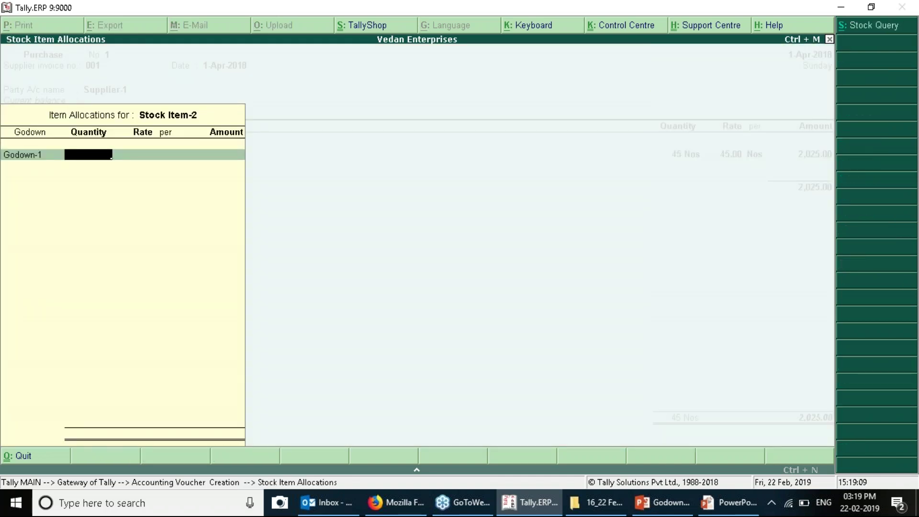
text(5)
key(Return)
key(Return)
key(BackSpace)
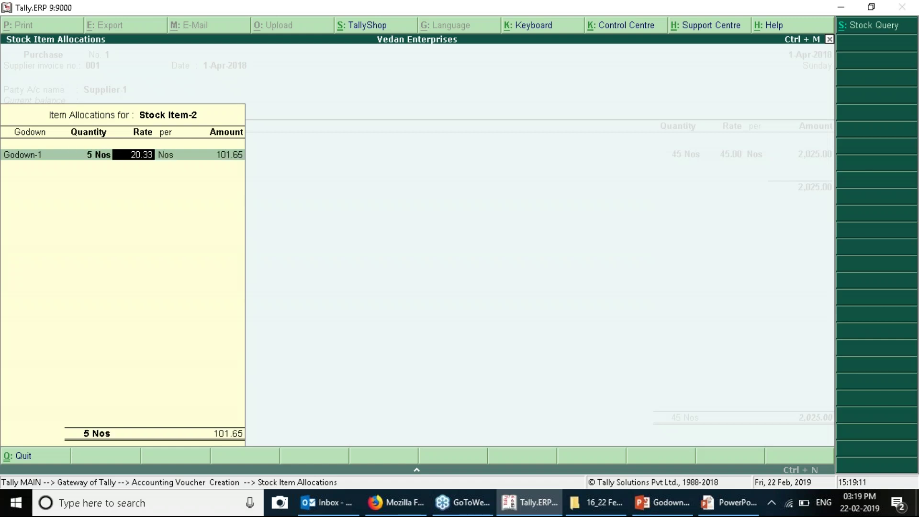
text(22)
key(Return)
key(Return)
key(Return)
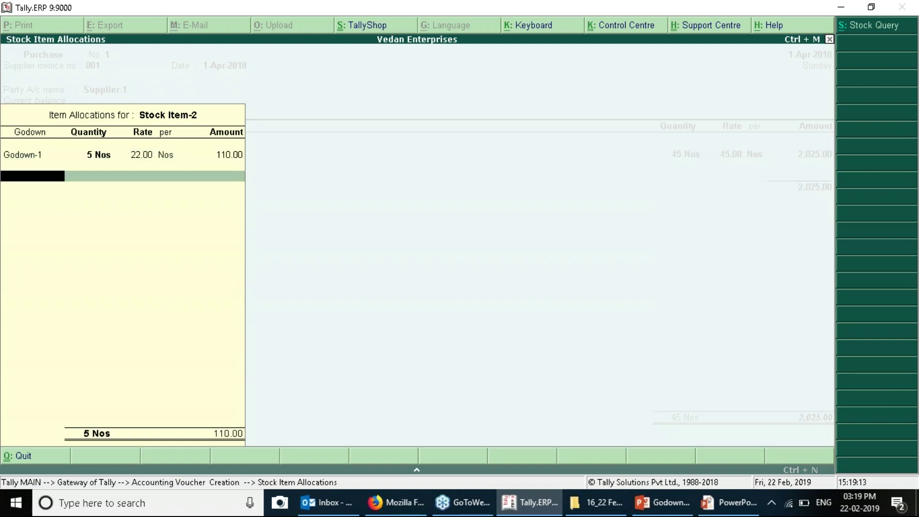
Allocate 20 Nos of Stock Item-2 to Godown-2 at a rate of 22.
key(Down)
key(Return)
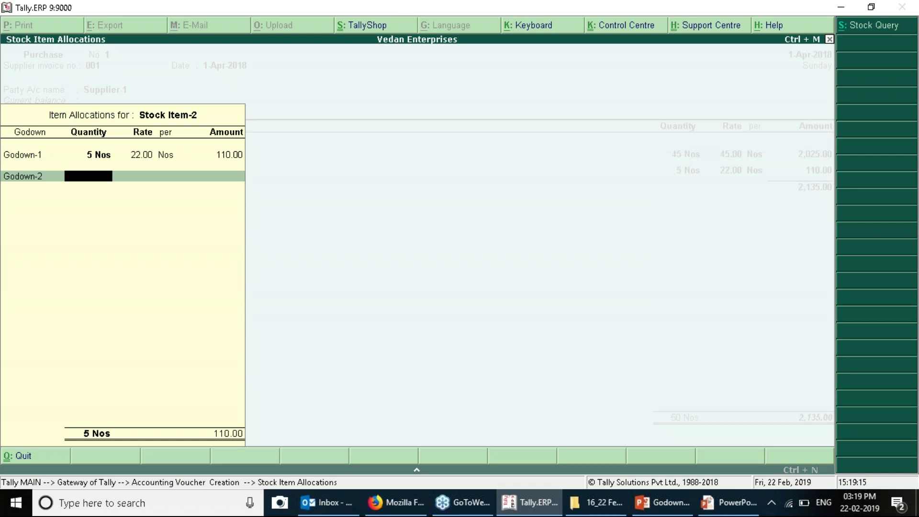
text(20)
key(Return)
key(Return)
key(Return)
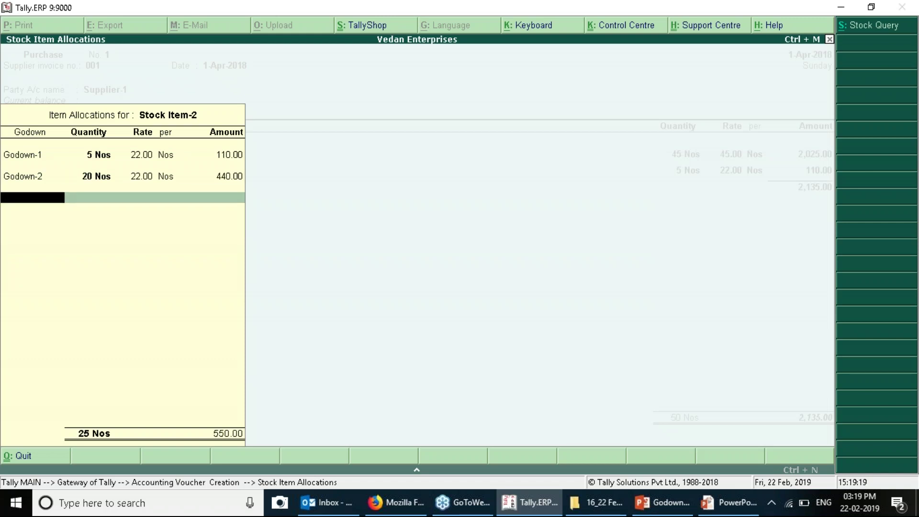
Allocate 10 Nos of Stock Item-2 to Godown-3 at a rate of 22 and finish the item's line.
key(Down)
key(Down)
key(Down)
key(Return)
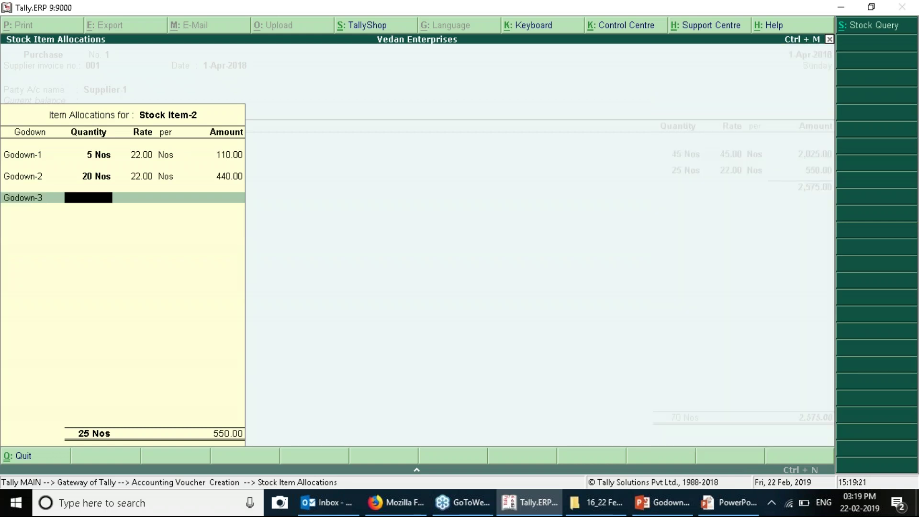
text(10)
key(Return)
key(Return)
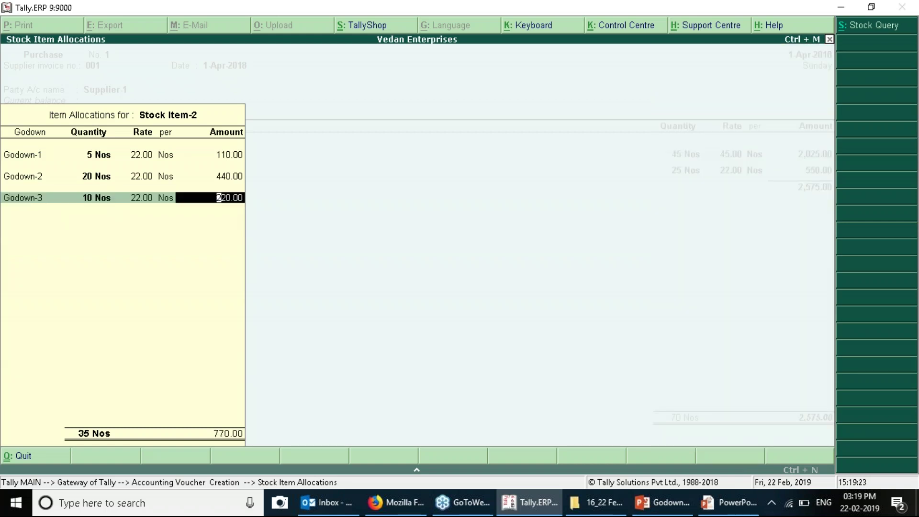
key(Return)
key(Return)
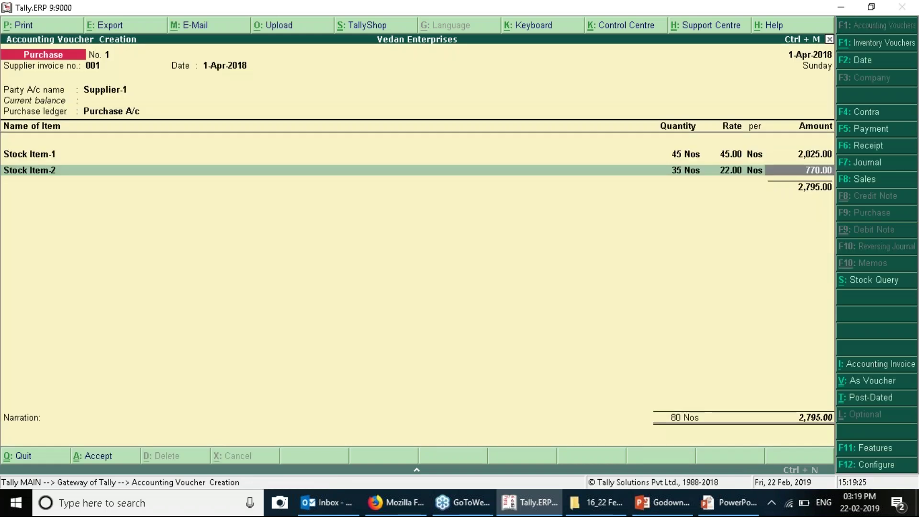
key(Return)
Add Stock Item-3 to the purchase voucher and allocate 30 Nos to Godown-1 at a rate of 60.
key(Down)
key(Down)
key(Down)
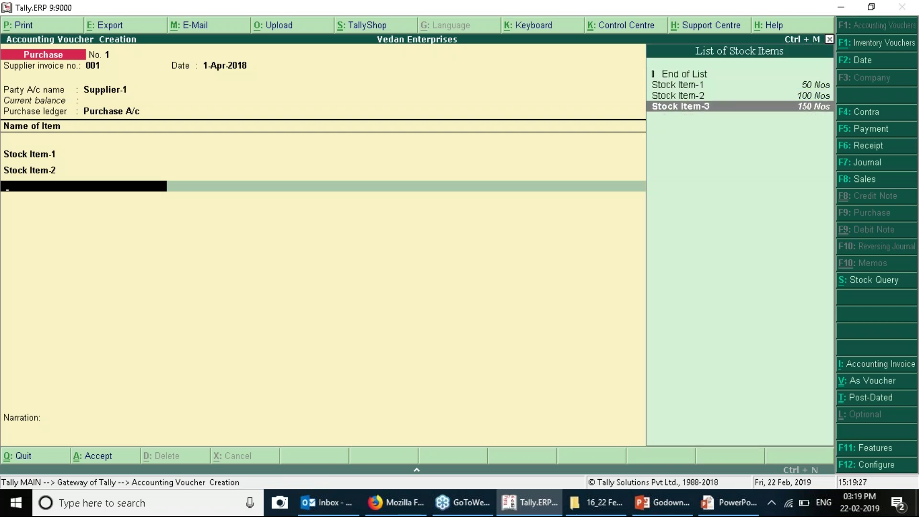
key(Return)
key(Up)
key(Up)
key(Return)
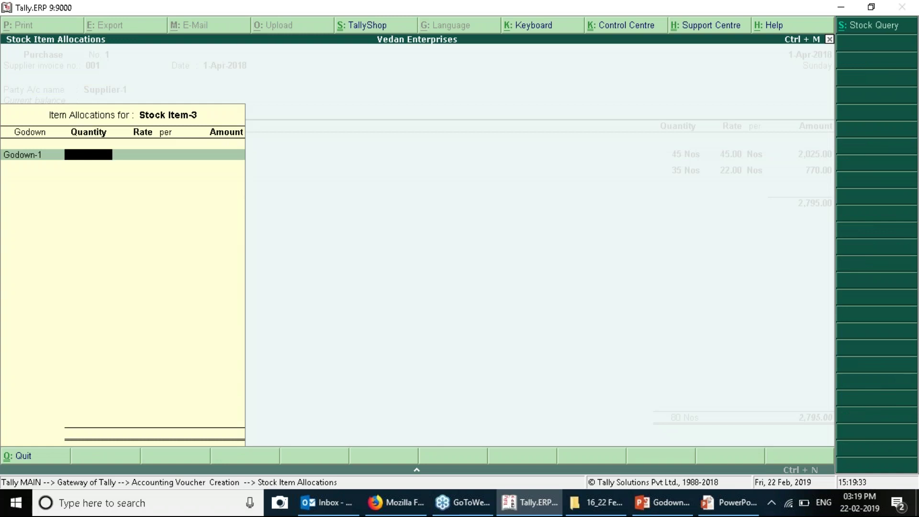
text(30)
key(Return)
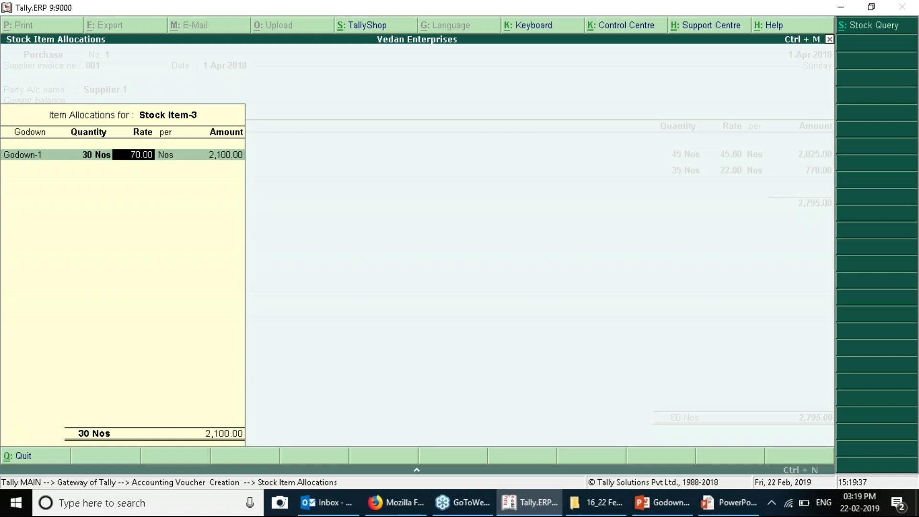
key(BackSpace)
text(60)
key(Return)
key(Return)
Allocate 10 Nos of Stock Item-3 to Godown-2 at a rate of 60.
key(Down)
key(Down)
key(Return)
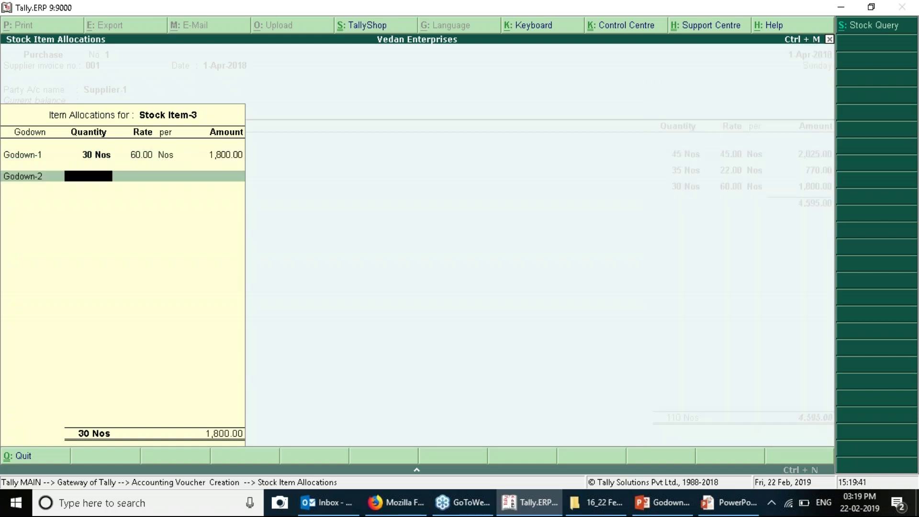
text(0)
key(Return)
key(Return)
key(Return)
Allocate 20 Nos of Stock Item-3 to Godown-3 at a rate of 60 and finish the item's line.
key(Up)
key(Down)
key(Return)
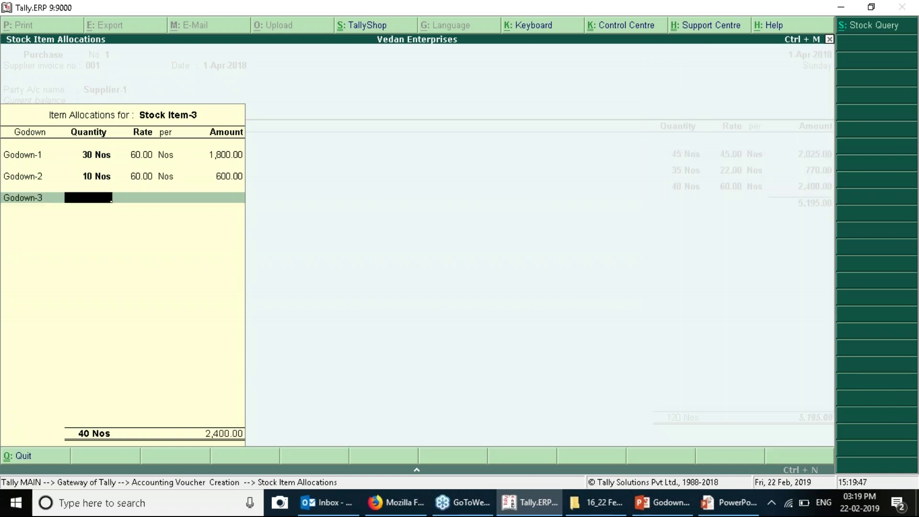
text(20)
key(Return)
key(Return)
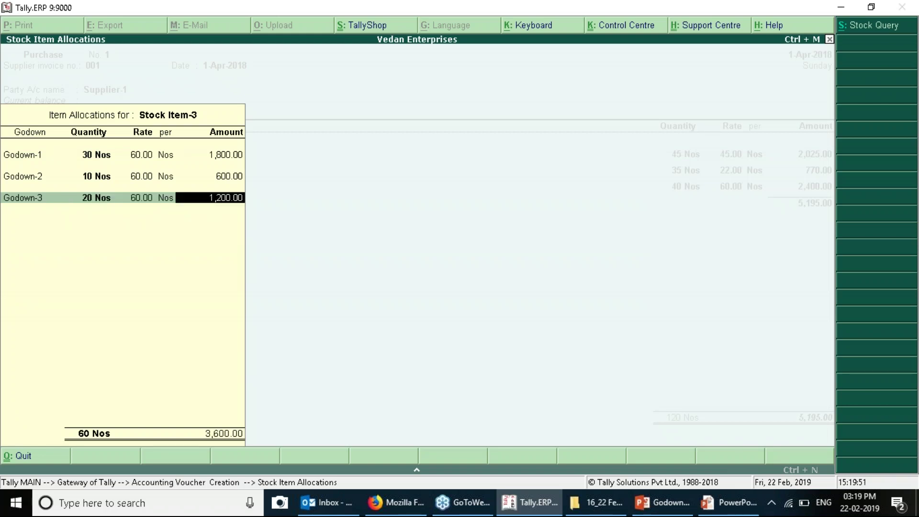
key(Return)
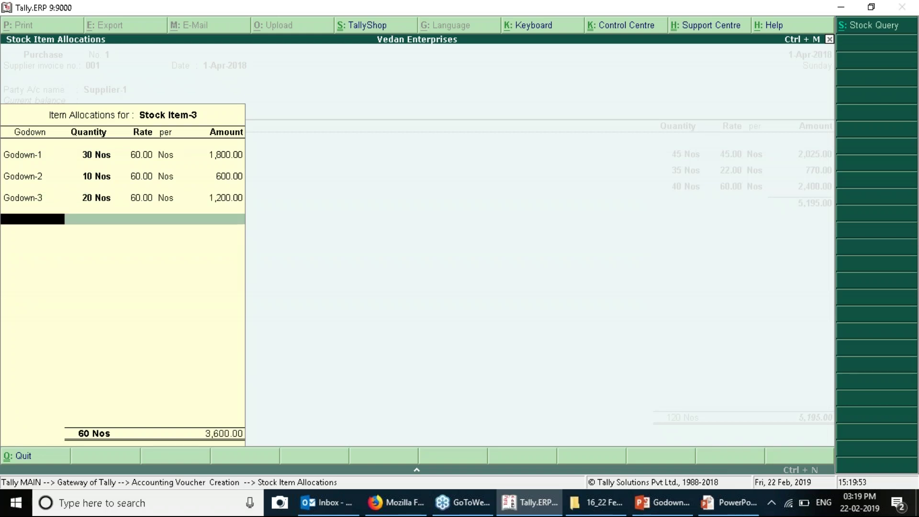
key(Return)
key(Return)
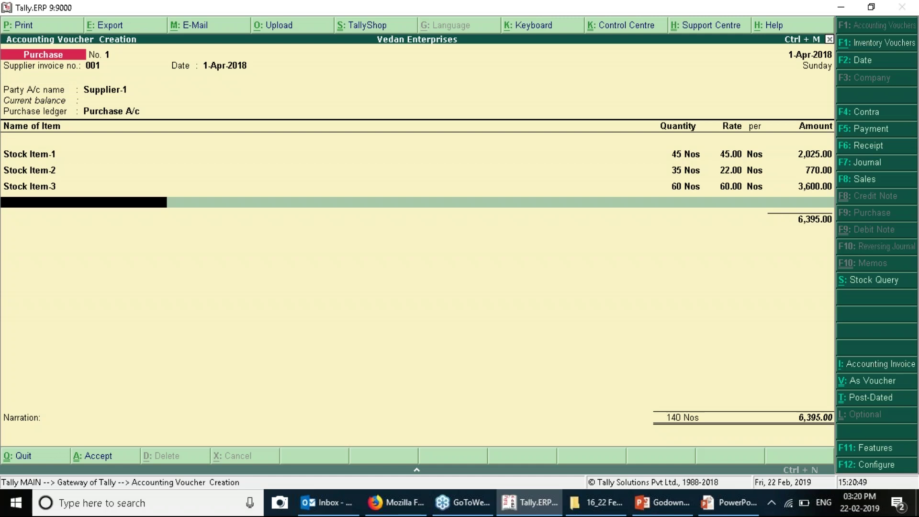
End the item list, accept the purchase voucher without a narration and leave voucher creation.
key(Return)
key(Return)
key(Return)
key(Return)
key(Return)
key(Return)
key(Return)
key(Return)
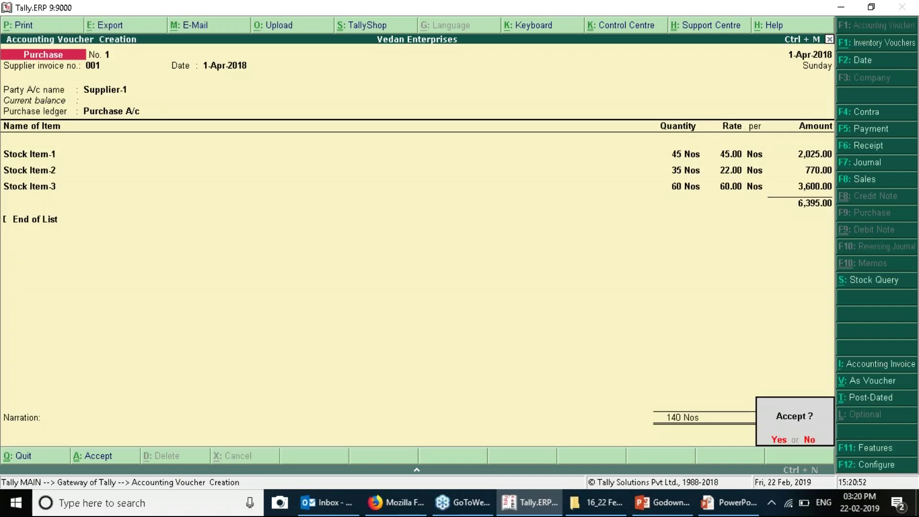
key(Return)
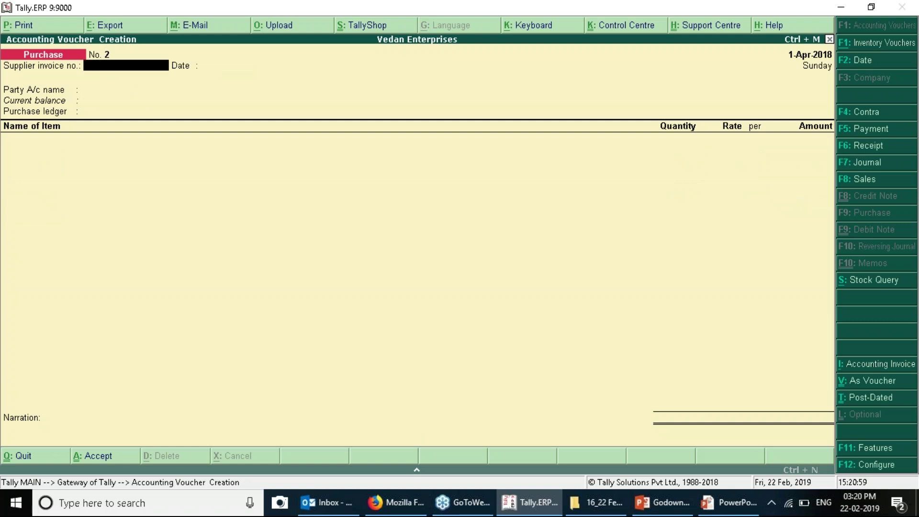
key(Escape)
key(Return)
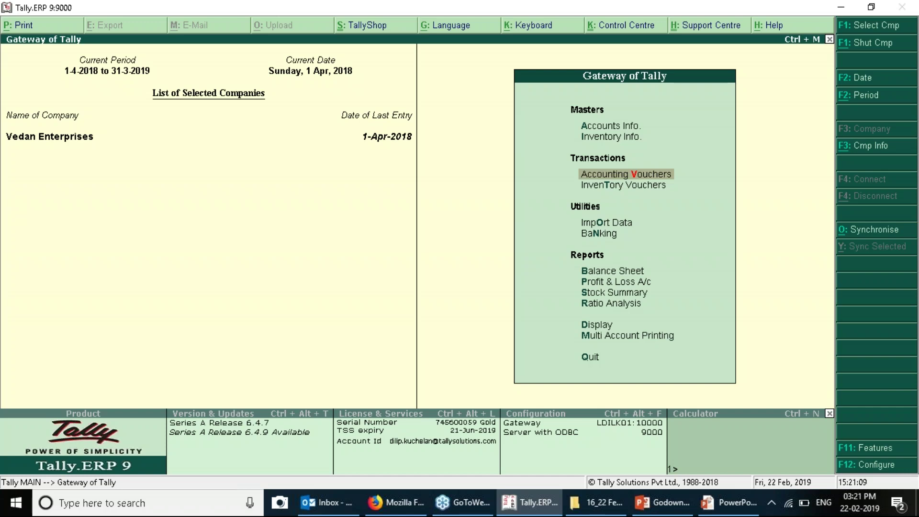
Open a blank creation form for a new voucher type.
click(611, 126)
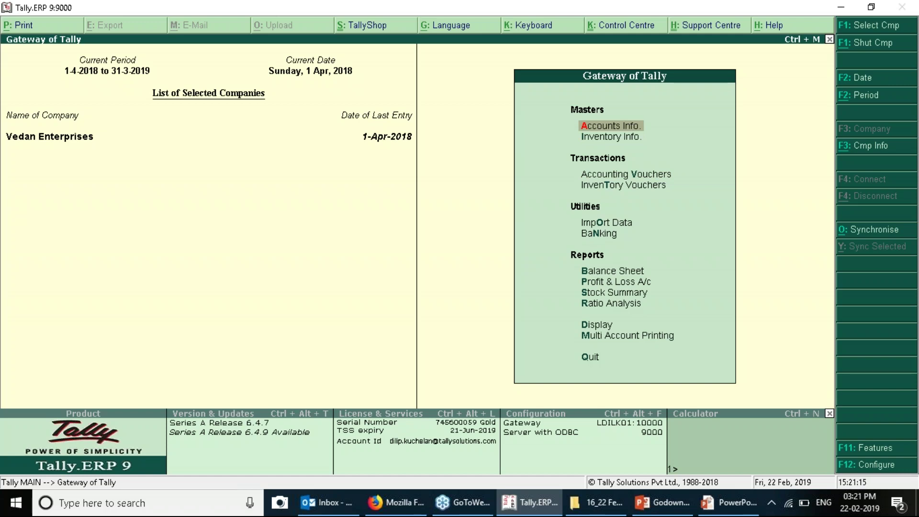
key(Return)
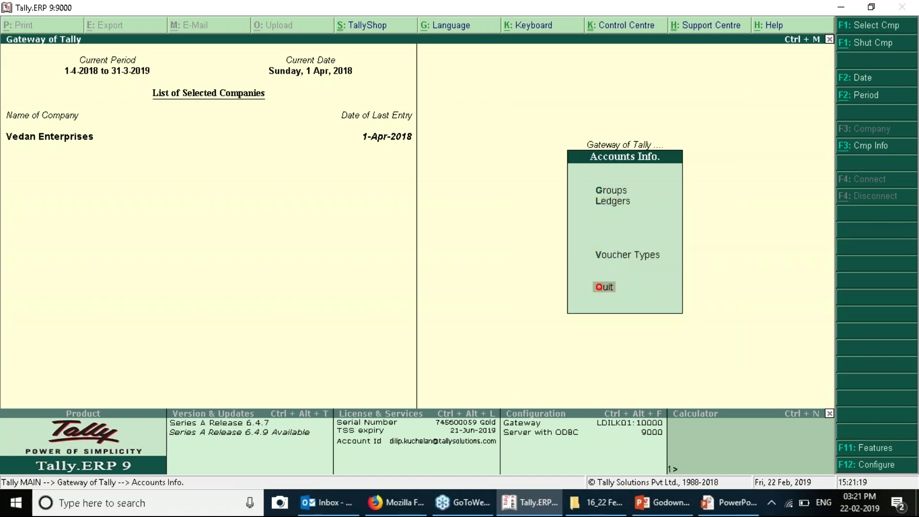
key(Return)
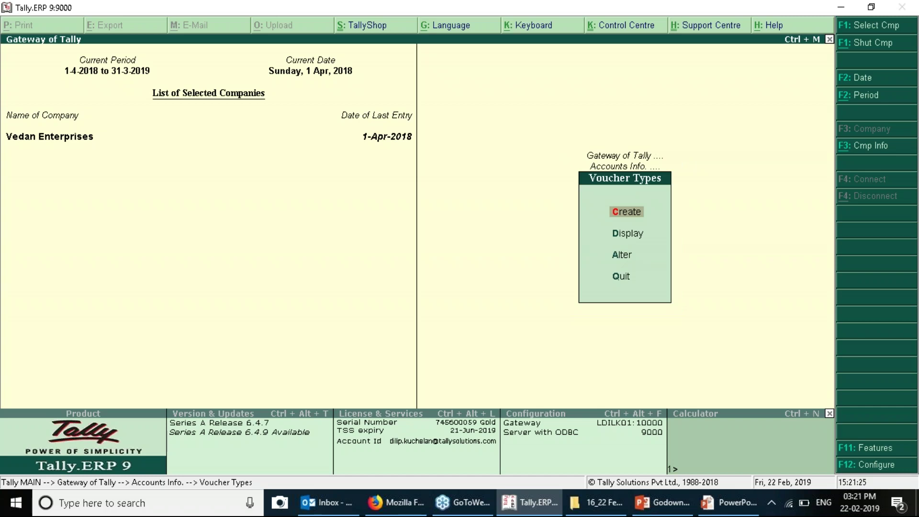
key(Return)
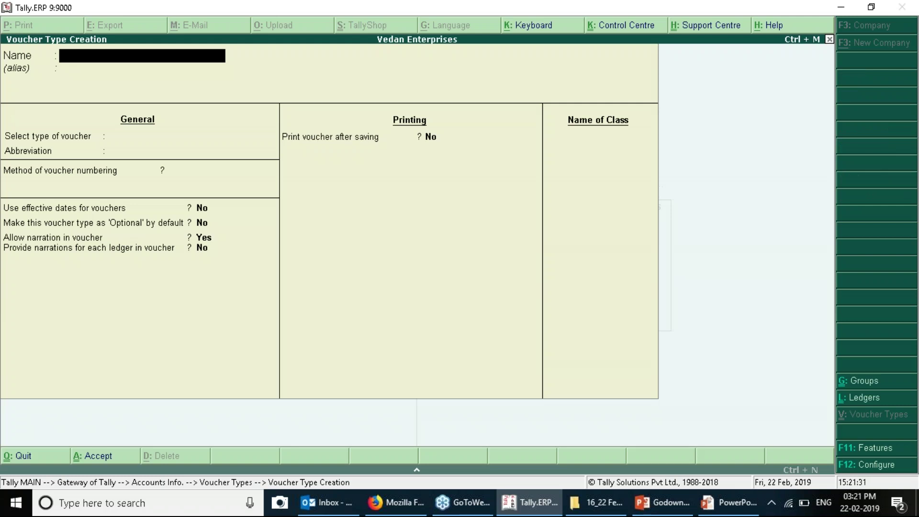
Name the new voucher type Stock Tranfers and leave its alias blank.
text(Stock Transfer)
key(BackSpace)
key(BackSpace)
key(BackSpace)
text(fers)
key(BackSpace)
key(BackSpace)
key(BackSpace)
key(BackSpace)
key(BackSpace)
key(BackSpace)
key(BackSpace)
key(BackSpace)
key(BackSpace)
key(BackSpace)
key(BackSpace)
key(BackSpace)
key(BackSpace)
key(BackSpace)
text(tock Tranfers)
key(Return)
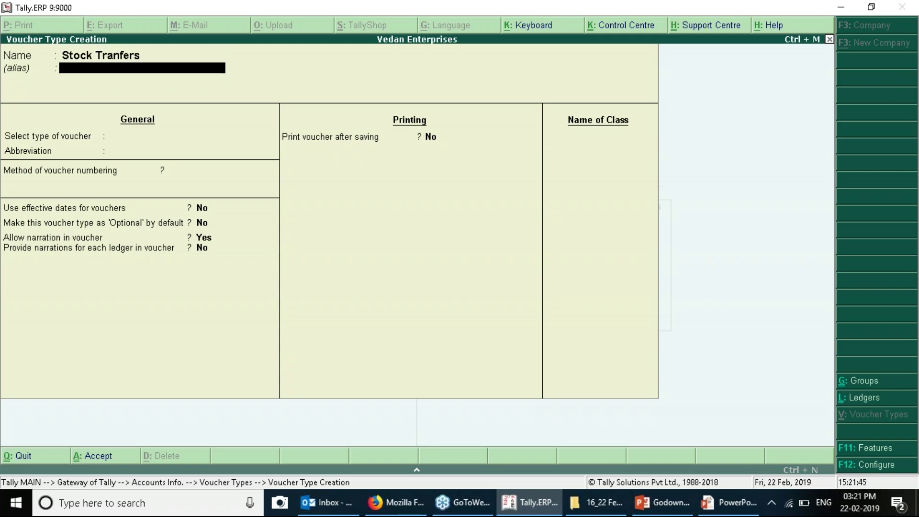
key(Return)
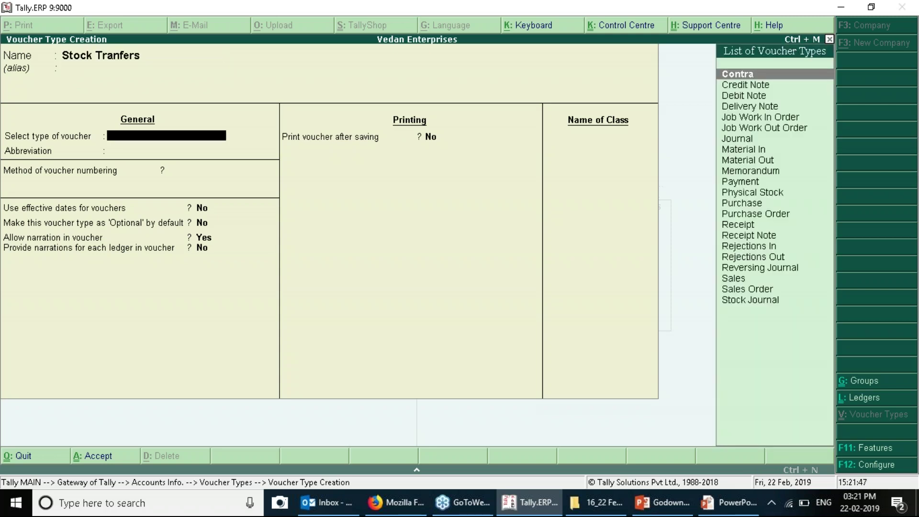
Base the voucher type on Stock Journal, keep the suggested abbreviation and choose Automatic (Manual Override) numbering.
text(St)
key(Return)
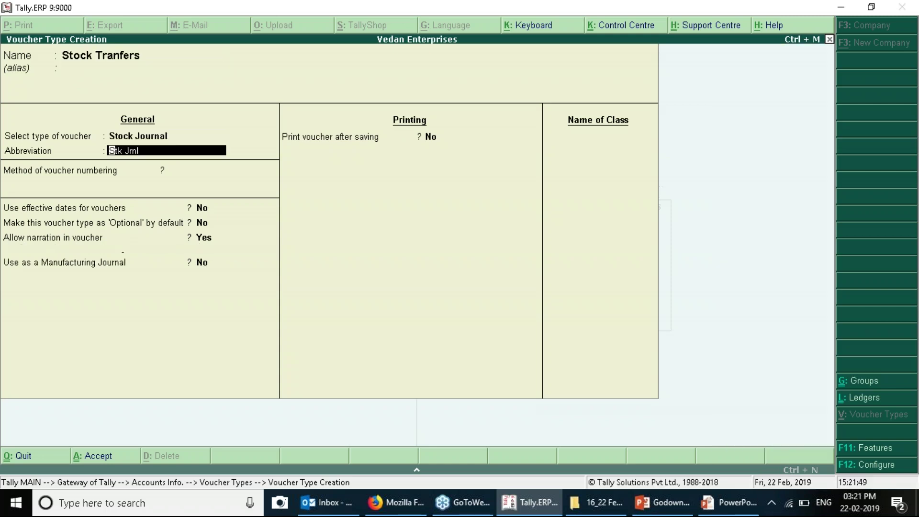
key(Return)
key(Down)
key(Return)
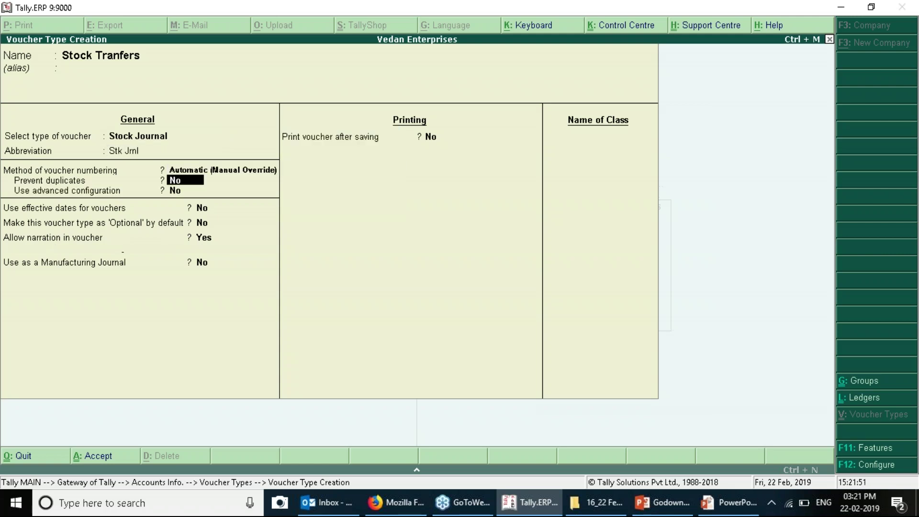
Prevent duplicate voucher numbers and keep the remaining general and printing options at their defaults.
key(y)
key(Return)
key(Return)
key(Return)
key(Return)
key(Return)
key(Return)
key(Return)
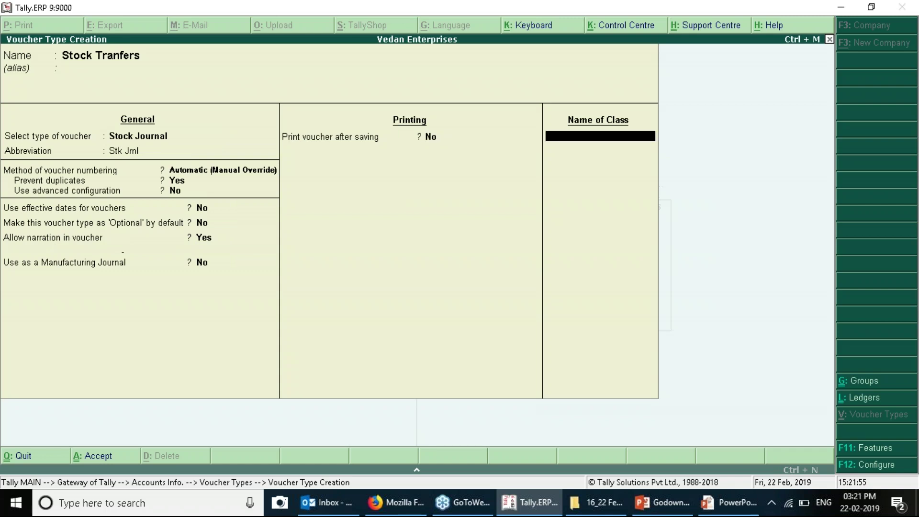
Add a class named Godown, enable it for inter-godown transfers and save the voucher type.
text(Godown)
key(Return)
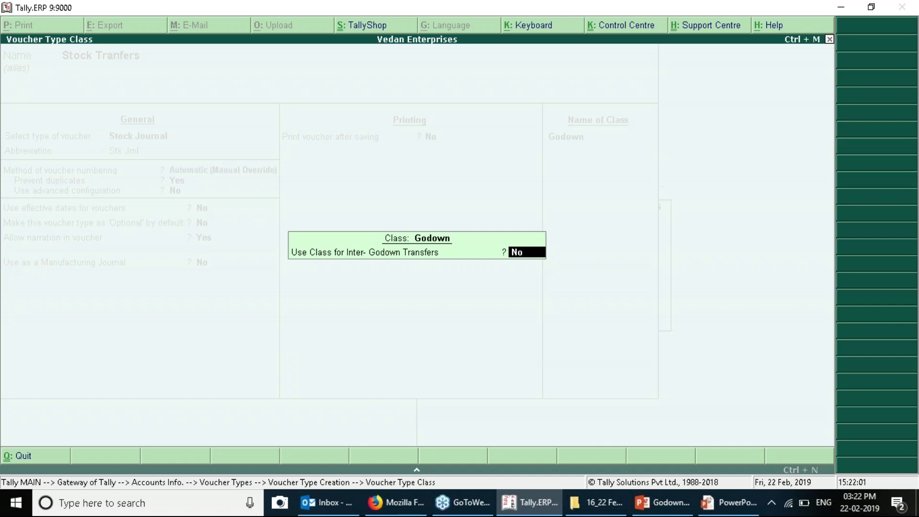
text(y)
key(Return)
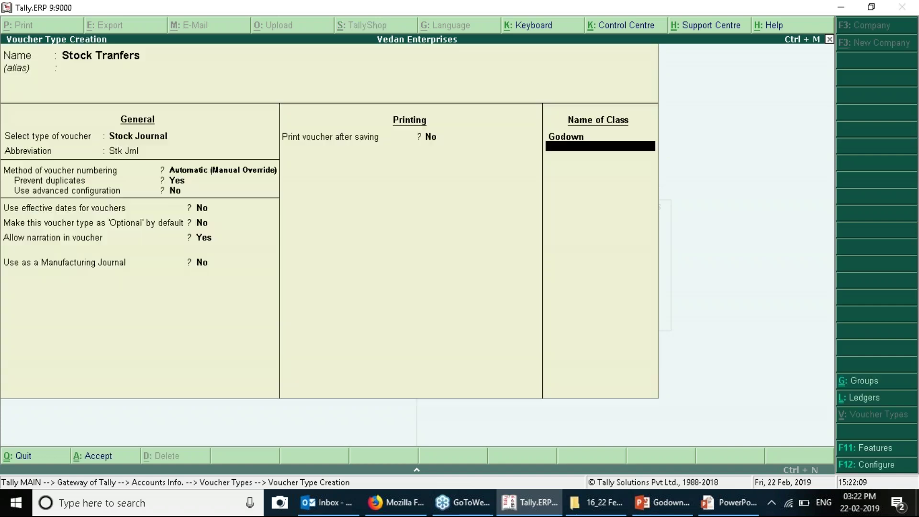
key(Return)
key(Return)
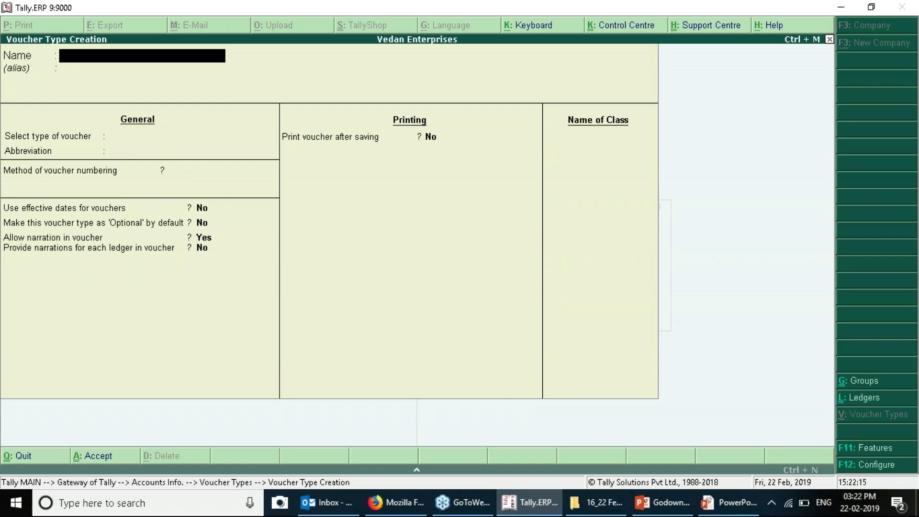
Leave voucher type creation and open a new inventory voucher.
key(Escape)
key(Return)
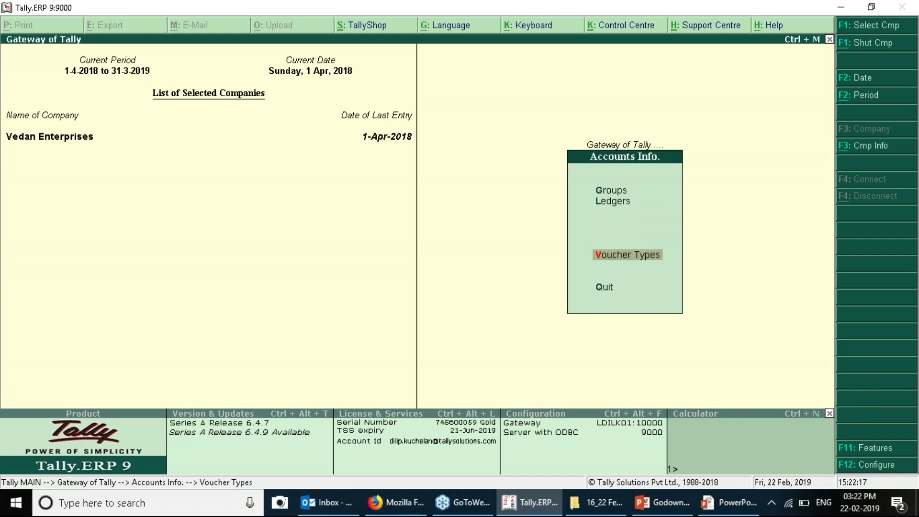
key(Escape)
key(Down)
key(Down)
key(Down)
key(Return)
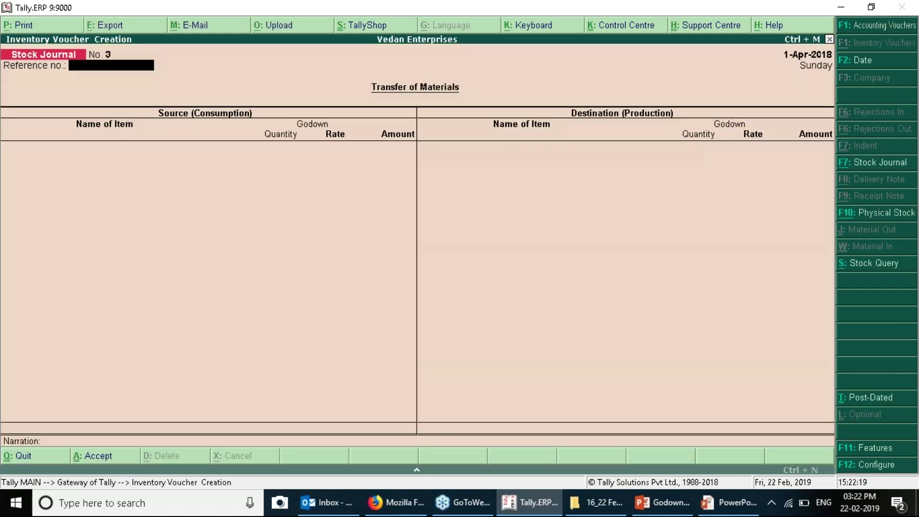
Change the voucher type to Stock Tranfers with the Godown class.
click(867, 170)
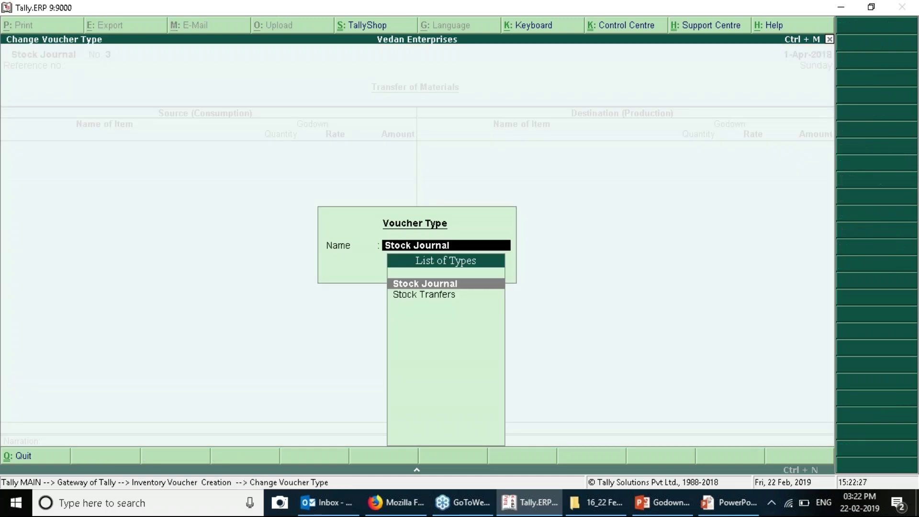
key(Down)
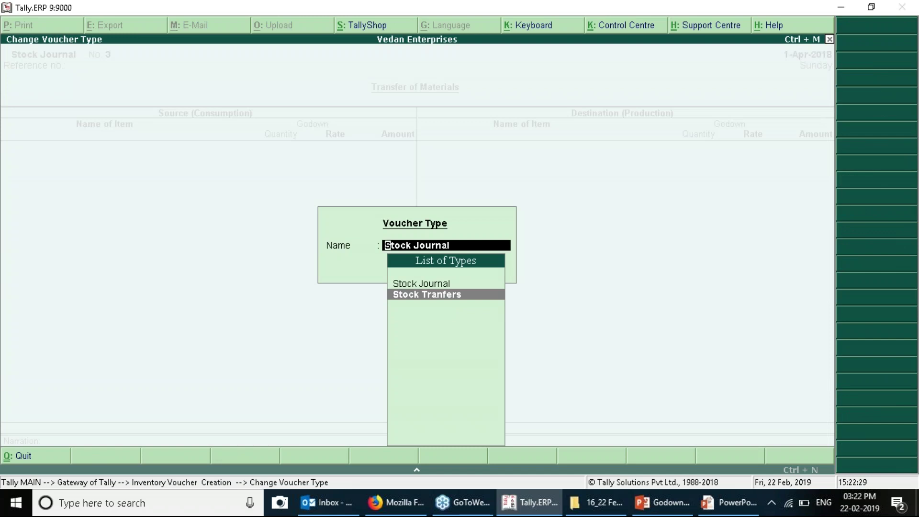
key(Return)
key(Down)
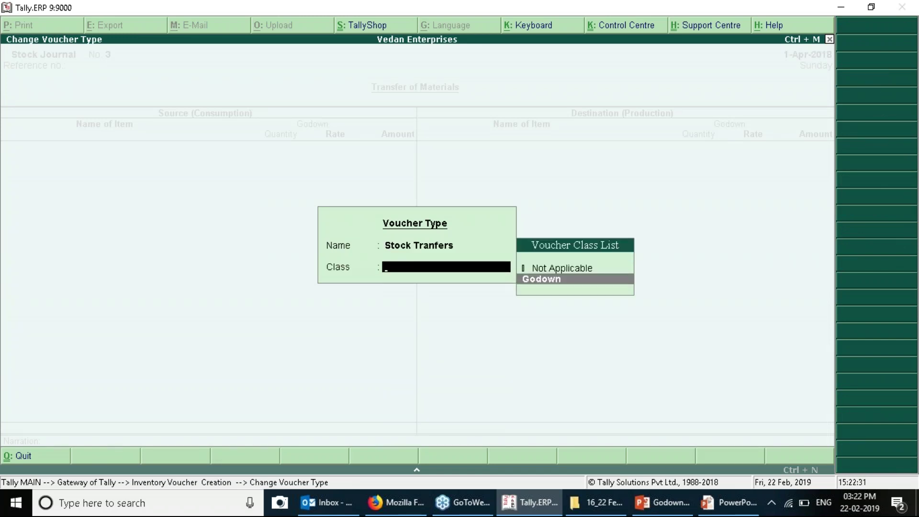
key(Return)
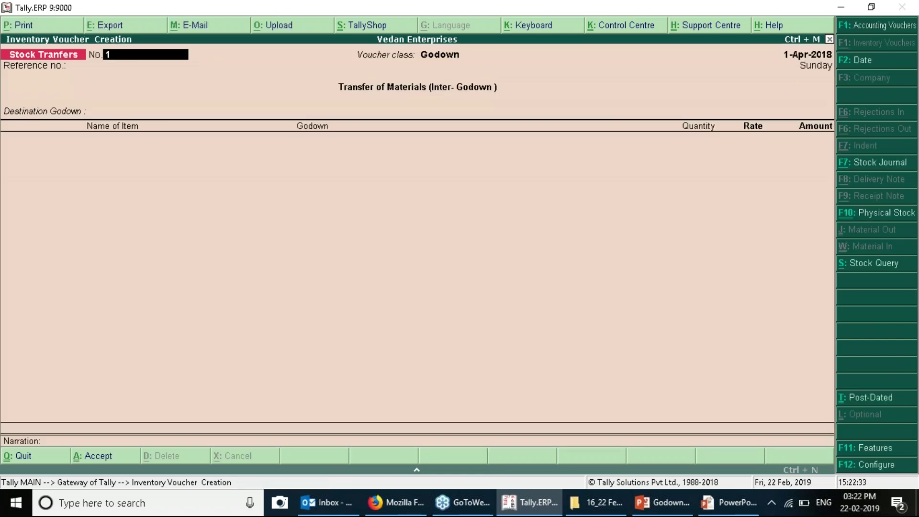
Keep the transfer voucher's number and set the destination godown to Godown-2.
key(Return)
key(Return)
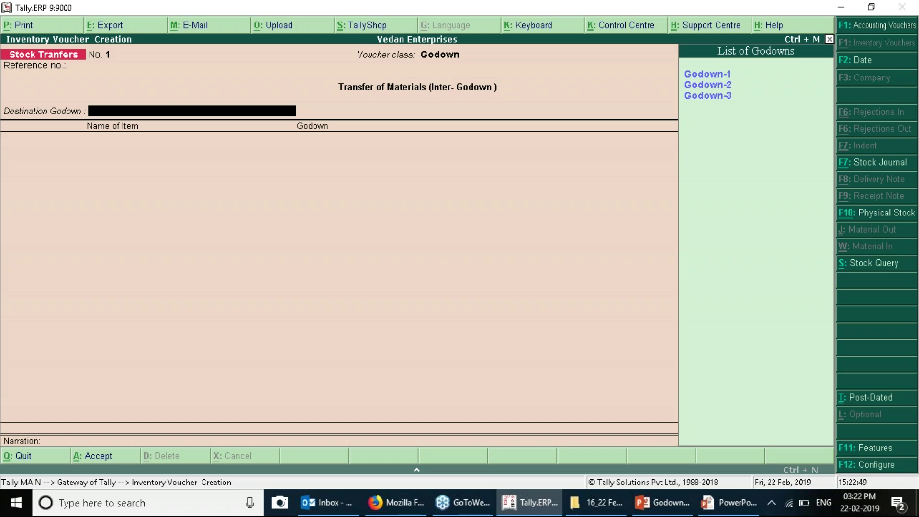
key(Down)
key(Return)
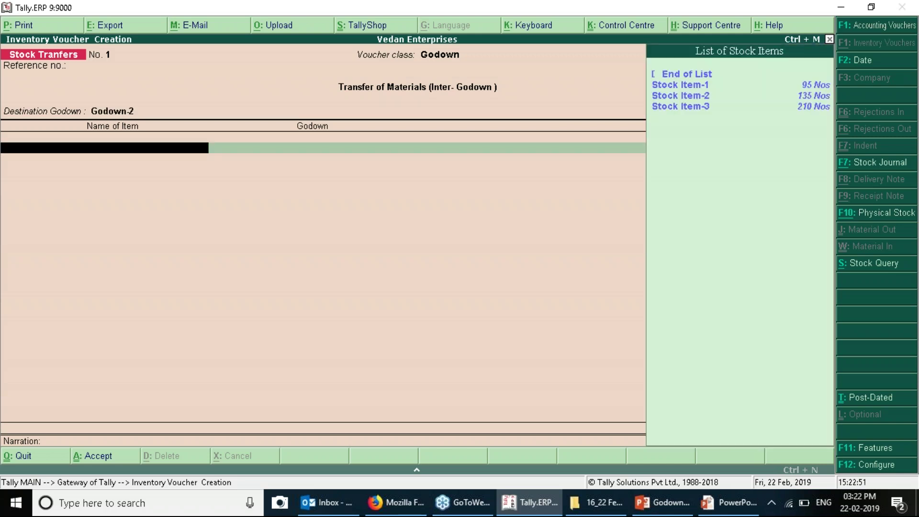
Add Stock Item-1 from Godown-1 with a quantity of 50 Nos, keeping the suggested rate and amount.
key(Return)
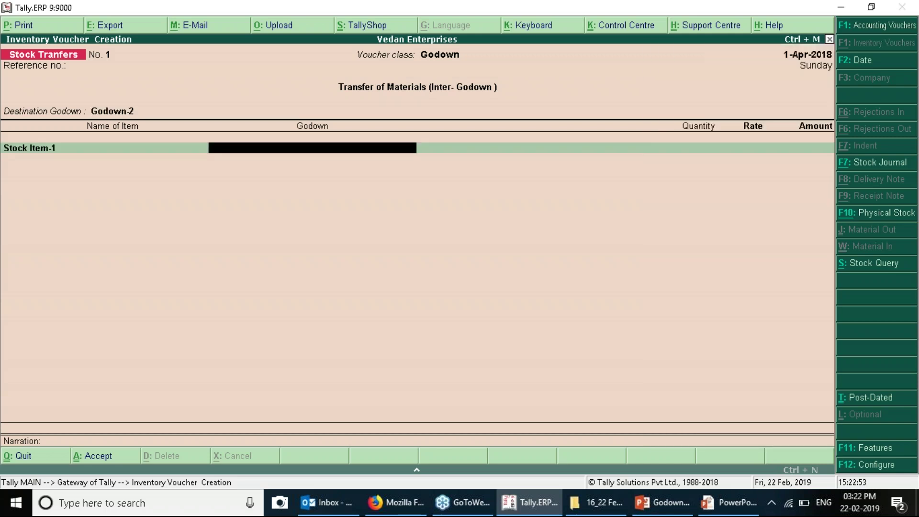
key(Up)
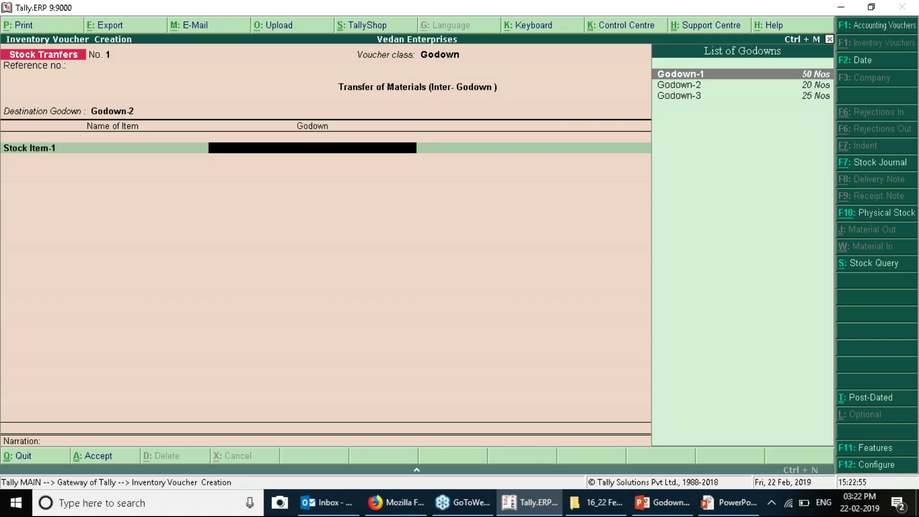
key(Return)
text(50)
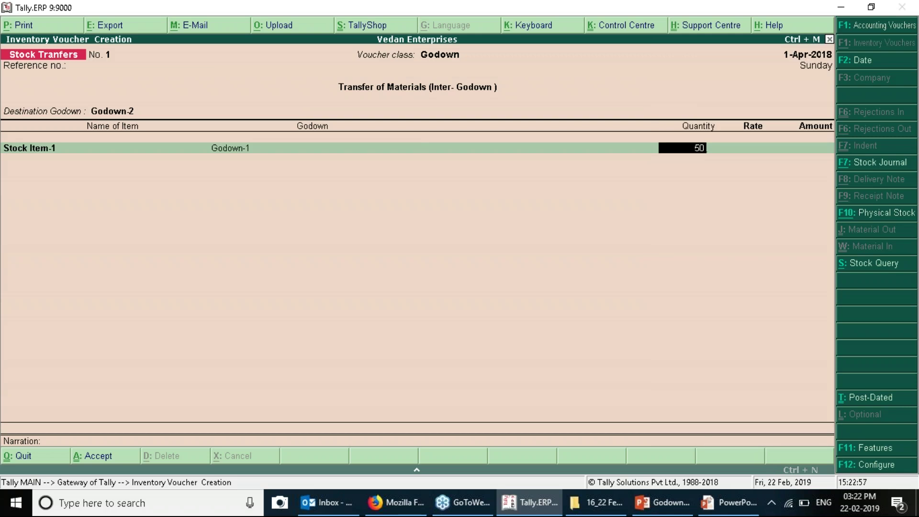
key(Return)
key(Return)
key(Return)
click(681, 95)
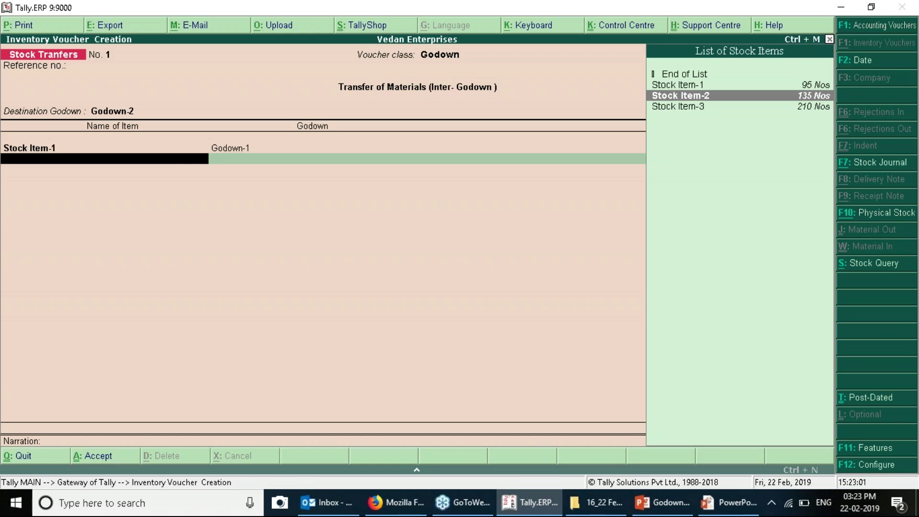
key(Return)
click(681, 85)
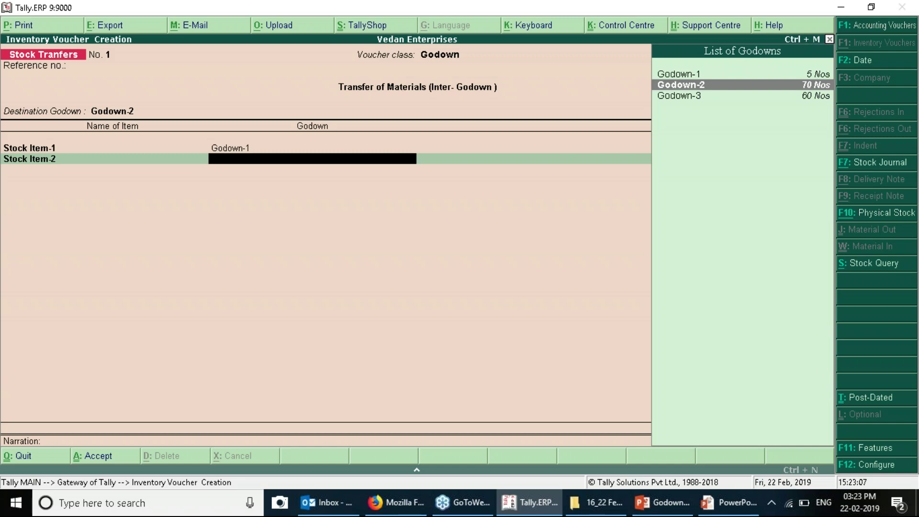
click(681, 74)
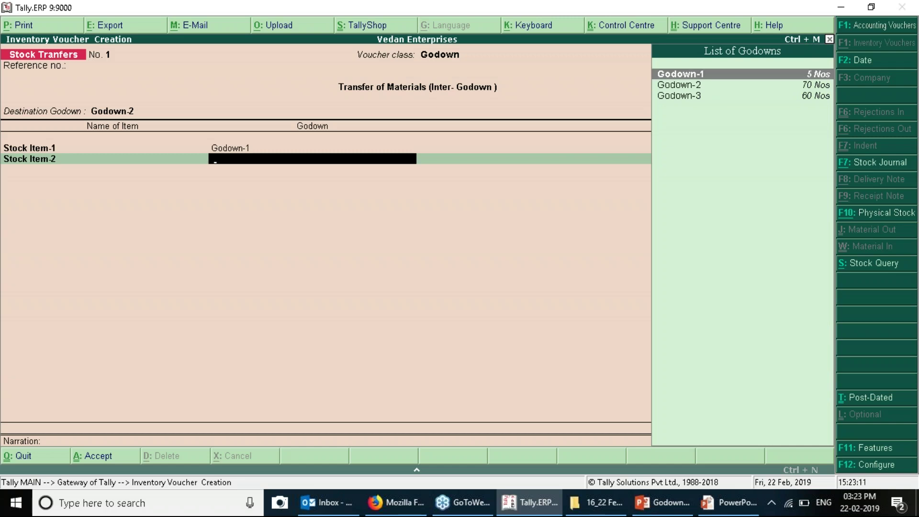
click(28, 158)
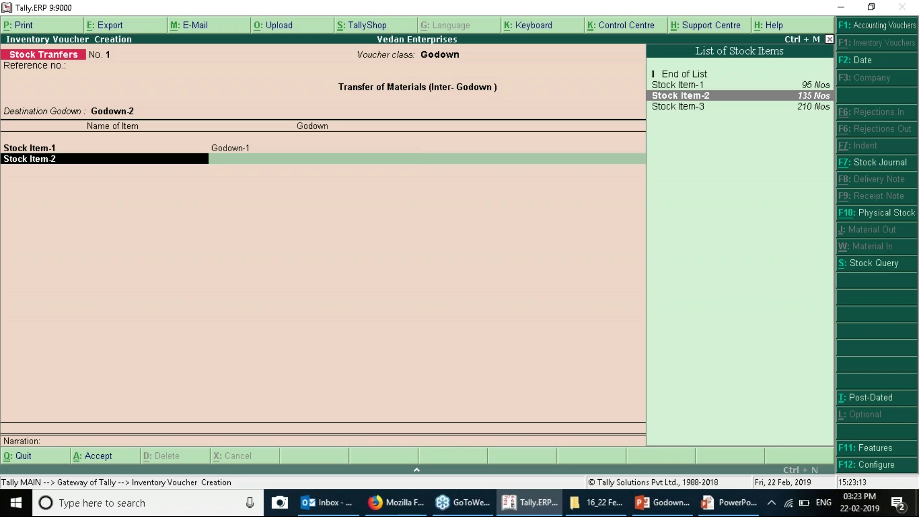
Enter Stock Item-1 from Godown-2 on the second line with a quantity of 20 Nos, keeping the suggested rate and amount.
key(Up)
key(Return)
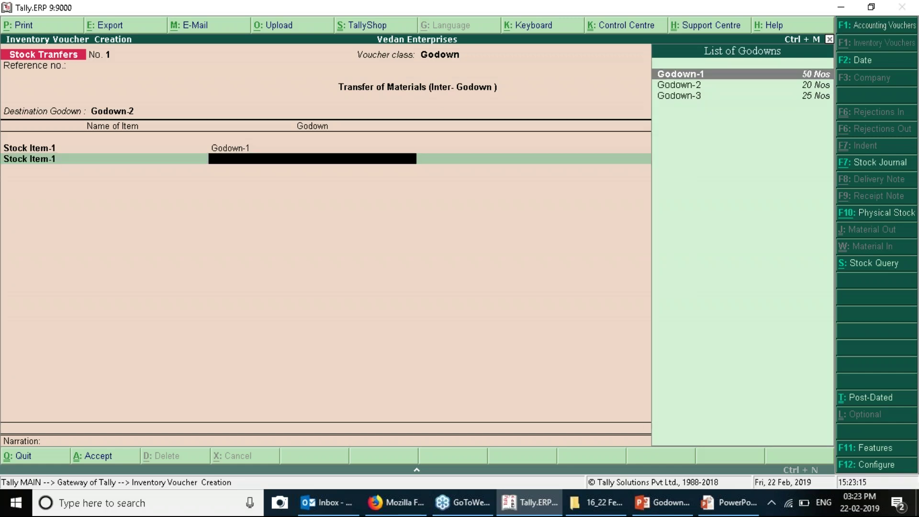
key(Down)
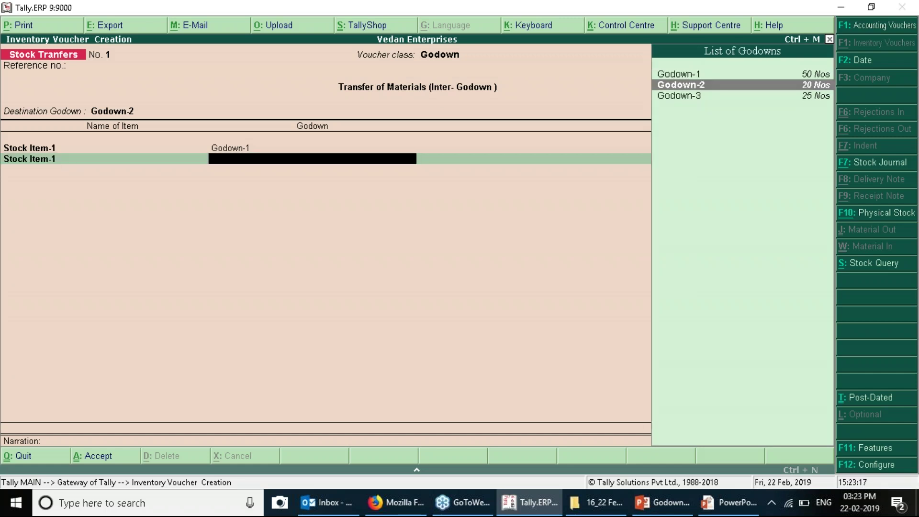
key(Return)
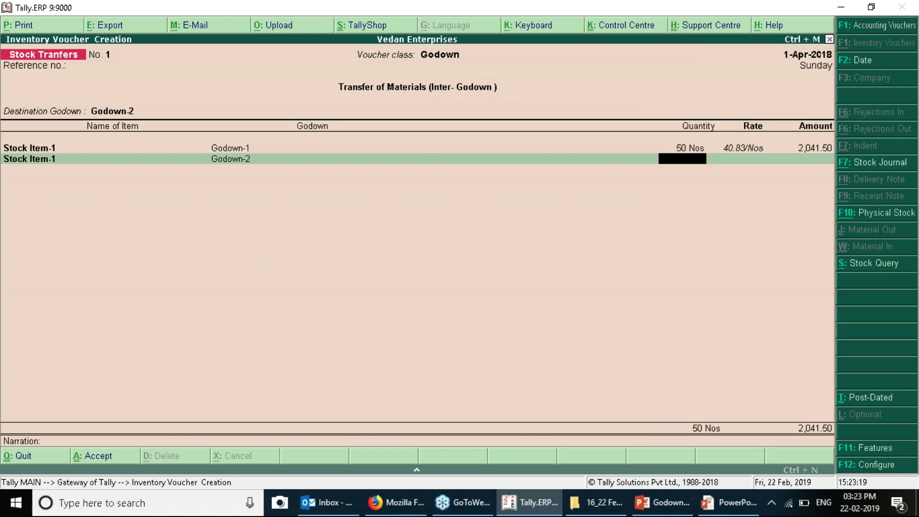
key(BackSpace)
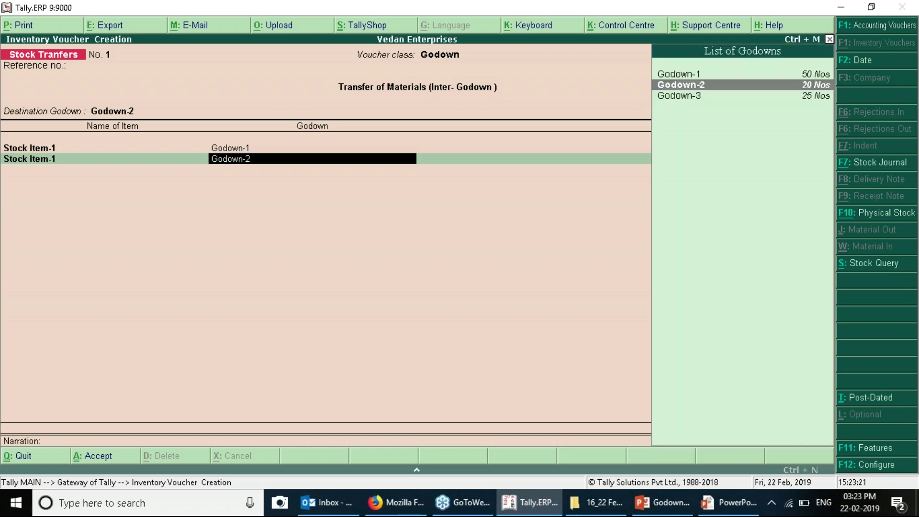
key(Return)
text(20)
key(Return)
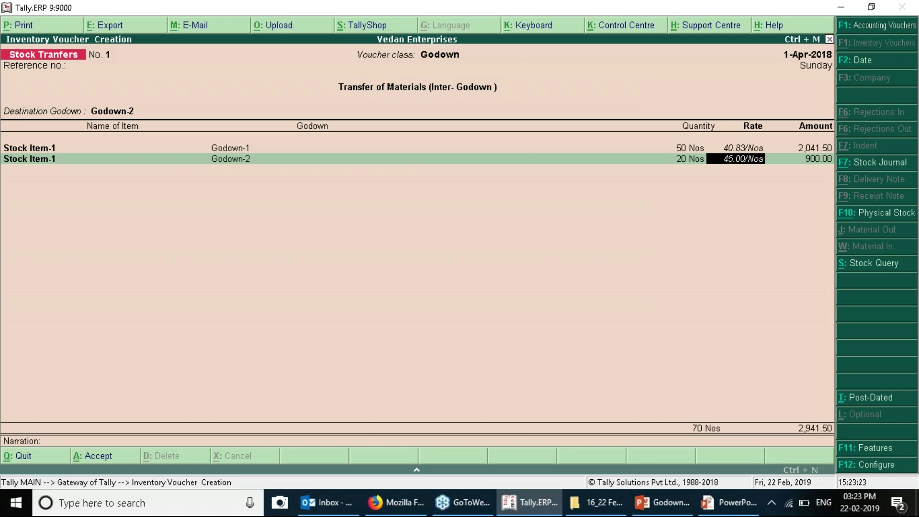
key(Return)
key(Return)
key(Down)
key(Return)
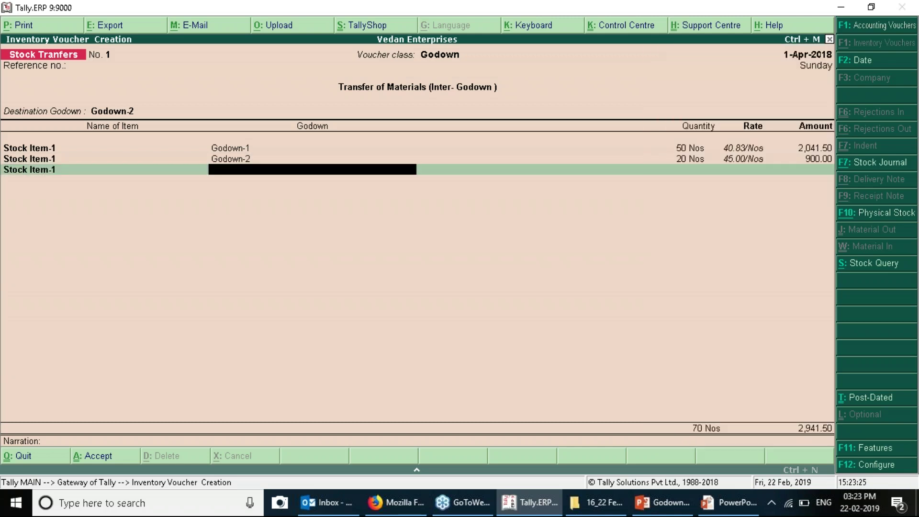
key(Down)
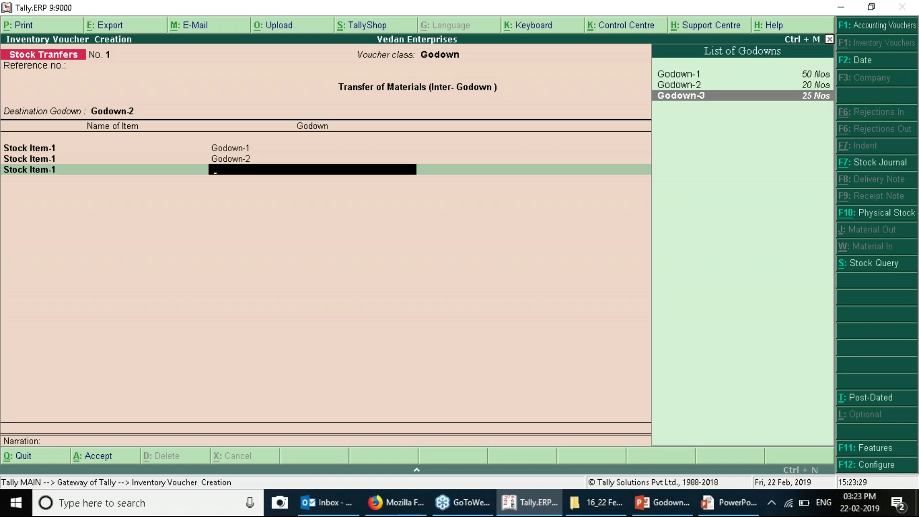
Go back to the second line and remove the transfer of Stock Item-1 from Godown-2.
key(BackSpace)
key(BackSpace)
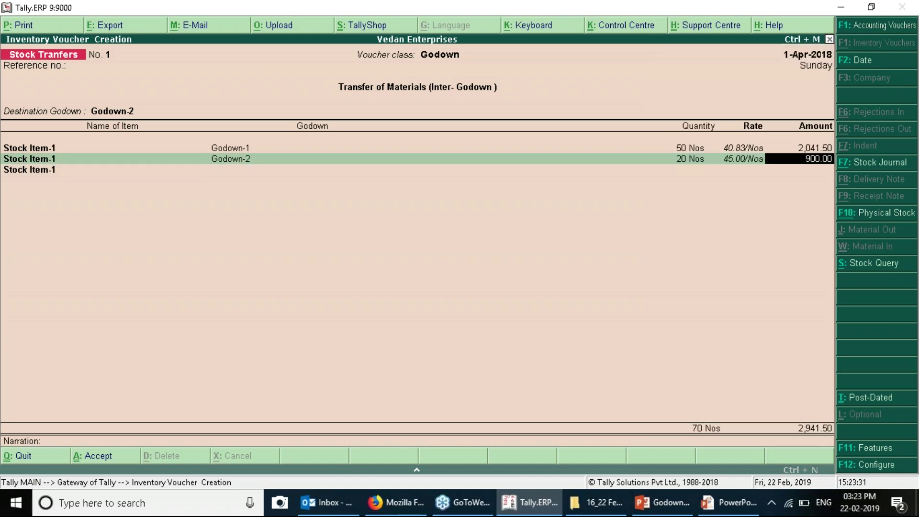
key(BackSpace)
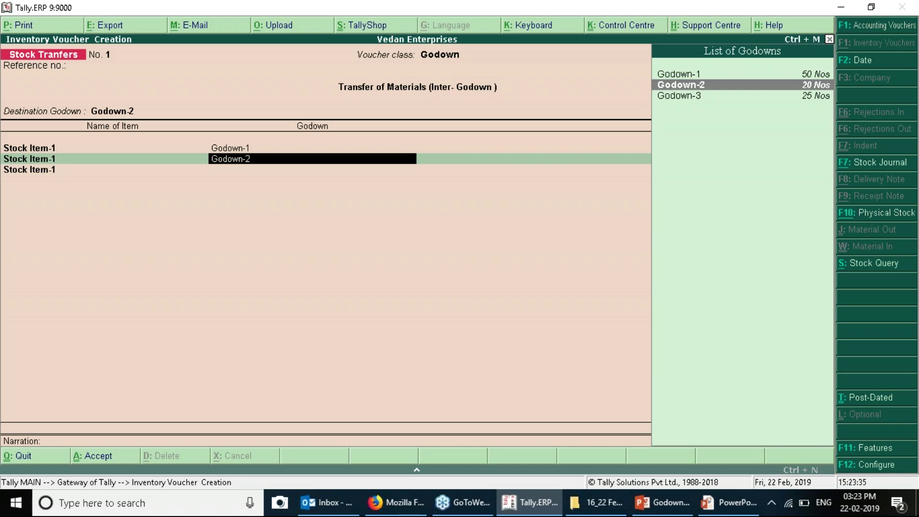
key(BackSpace)
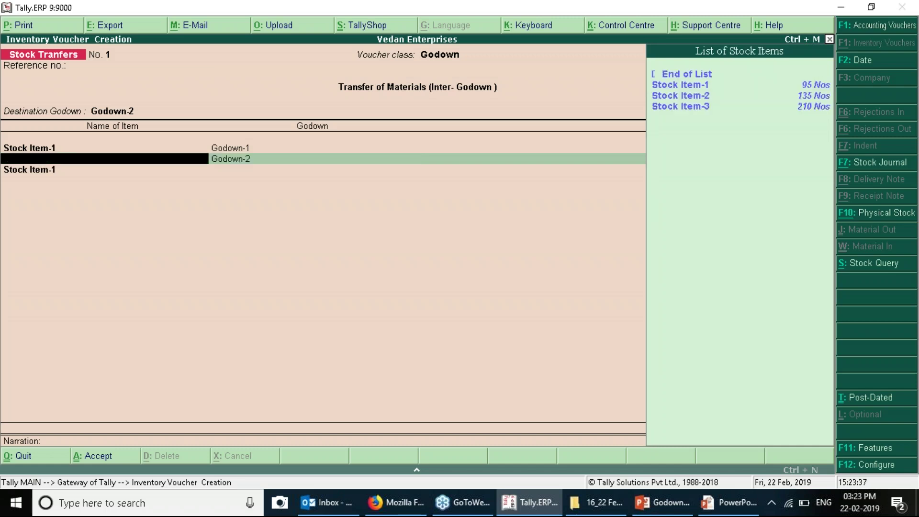
key(Up)
key(Down)
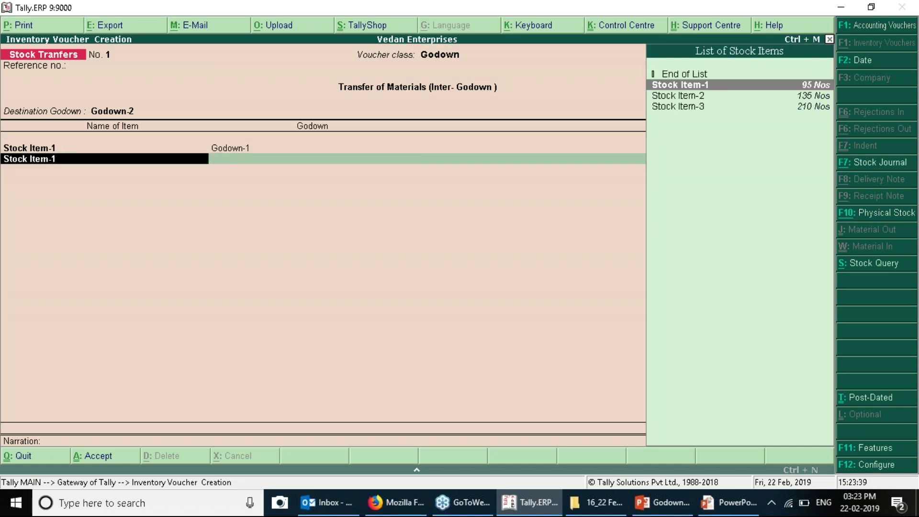
Enter Stock Item-3 from Godown-3 on the second line with a quantity of 170 Nos, keeping the suggested rate and amount.
key(Down)
key(Down)
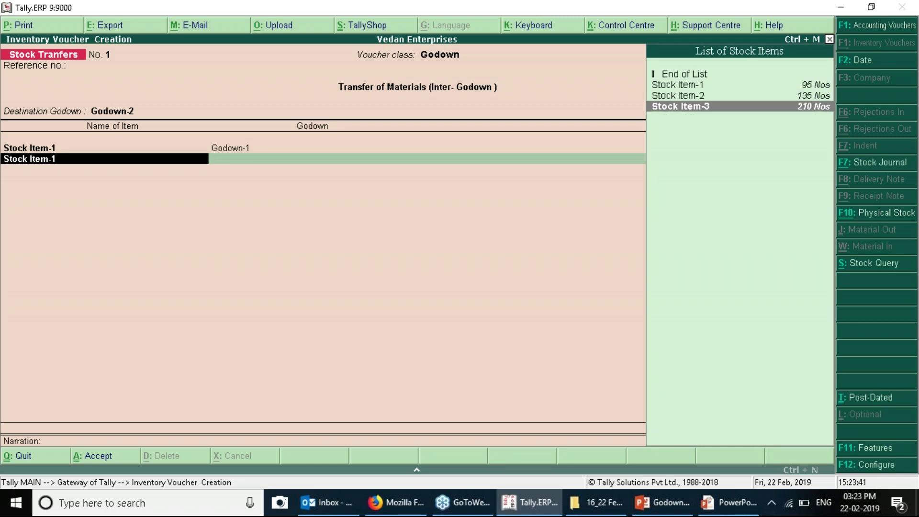
key(Return)
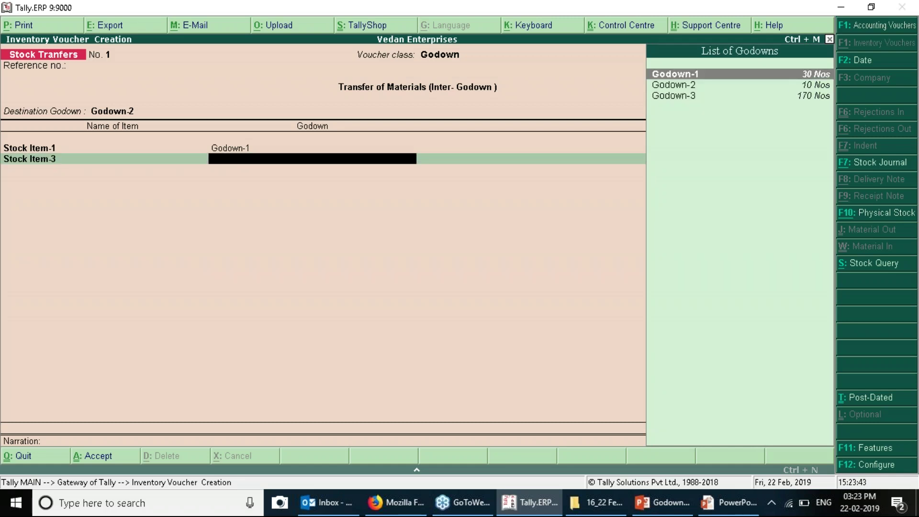
key(Down)
key(Down)
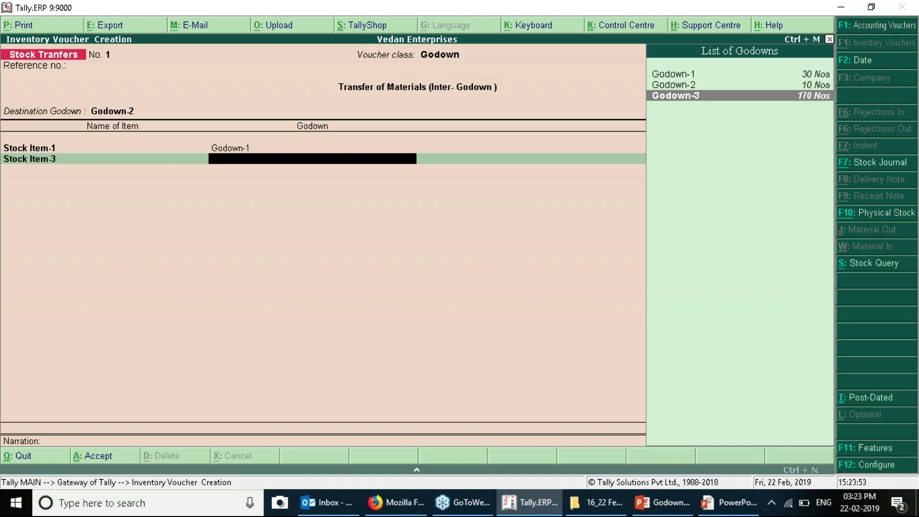
key(Return)
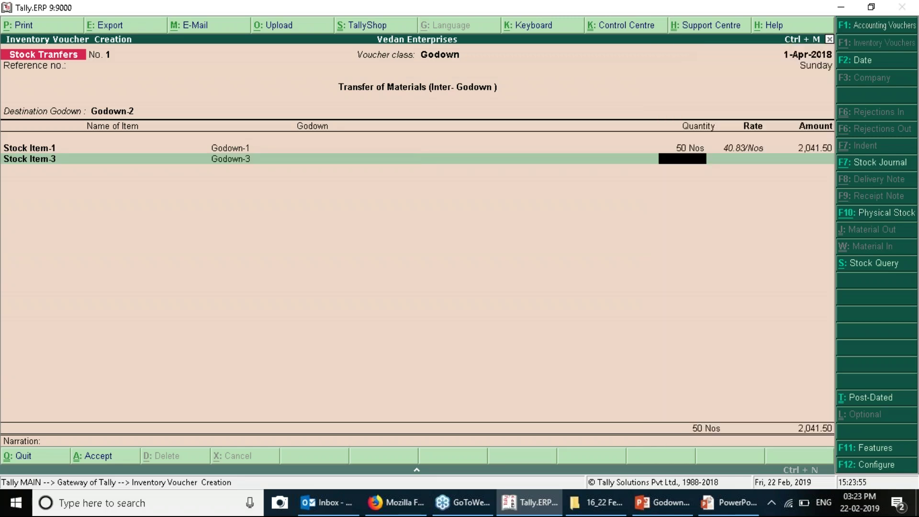
key(BackSpace)
key(Return)
text(170)
key(Return)
key(Return)
key(Return)
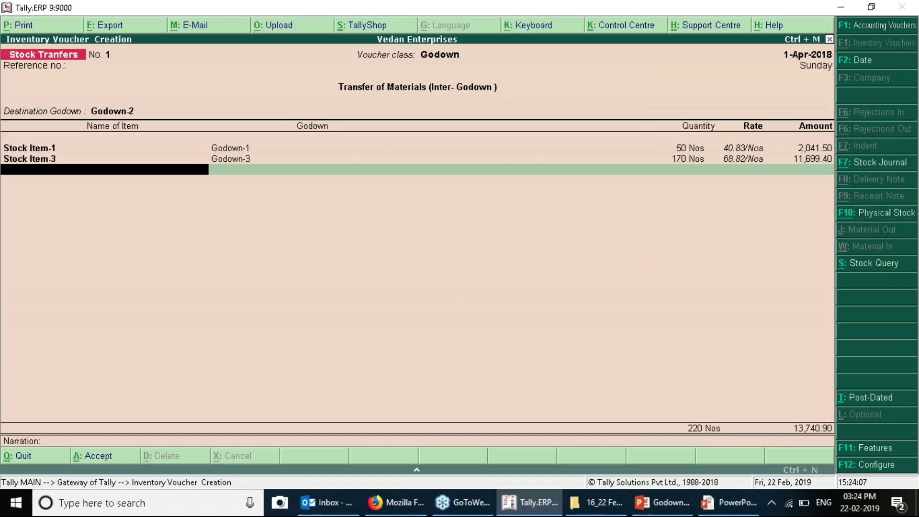
Go back to the second line and replace Stock Item-3 with Stock Item-1.
key(BackSpace)
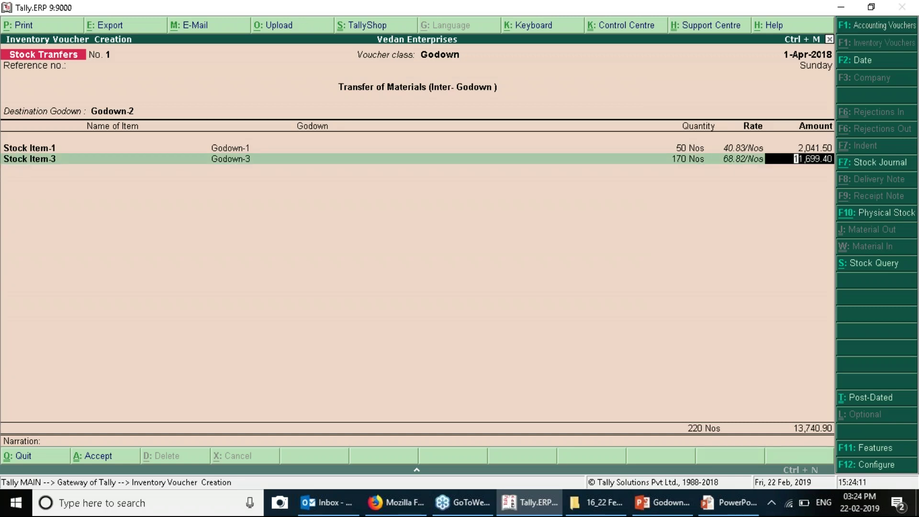
key(BackSpace)
key(BackSpace)
key(BackSpace)
key(BackSpace)
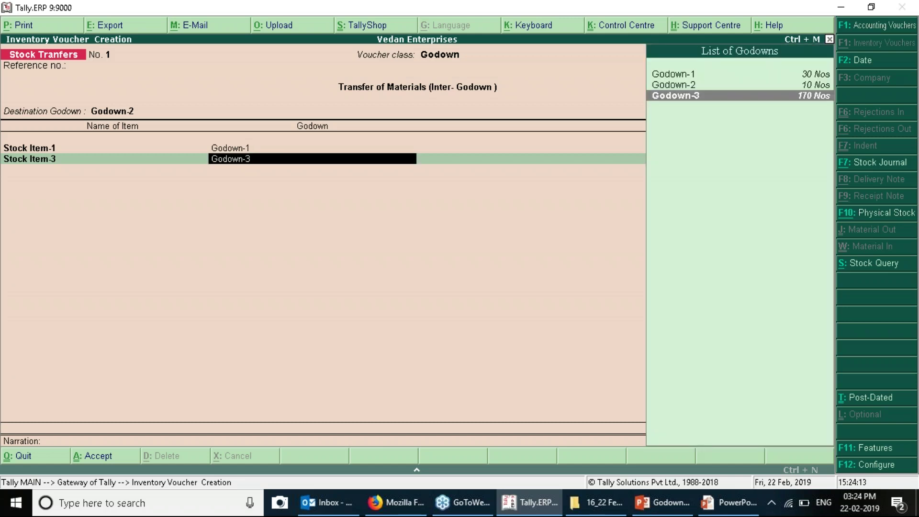
key(Up)
key(Up)
key(Return)
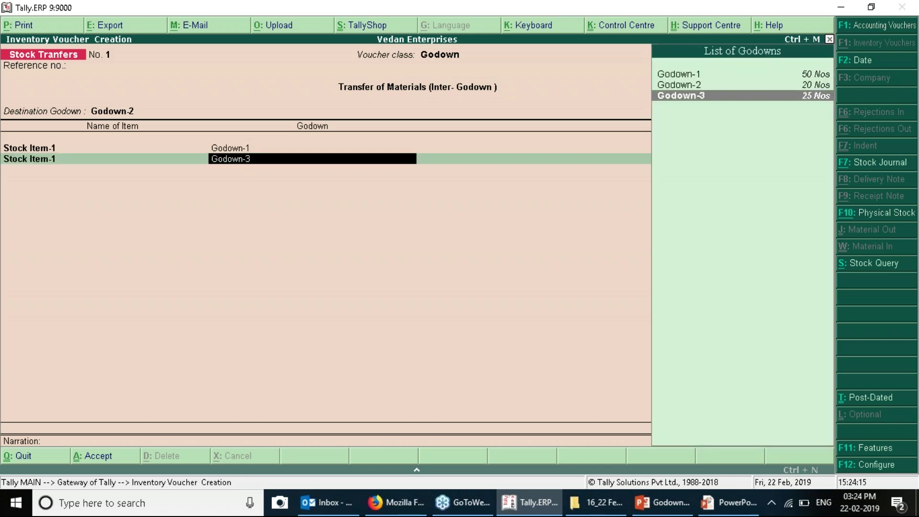
Keep Godown-3 as the second line's source and set its quantity to 25 Nos with the suggested rate and amount.
key(Return)
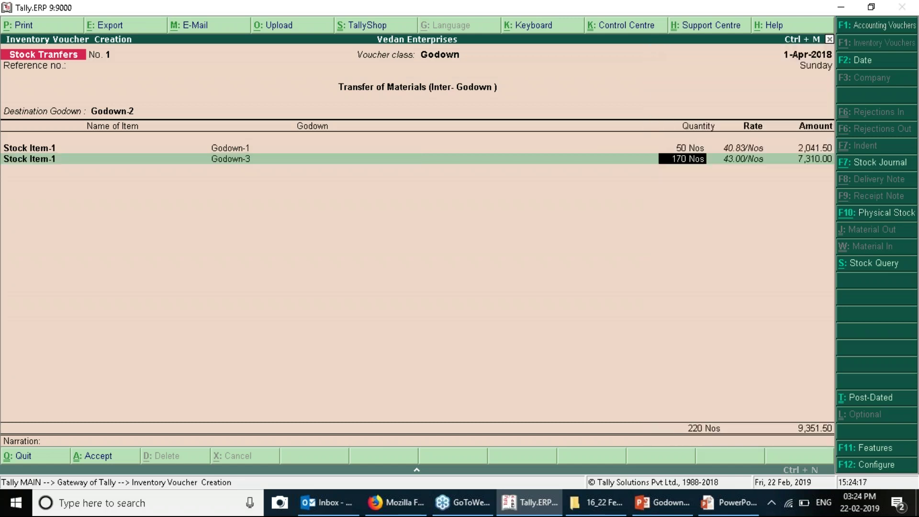
key(BackSpace)
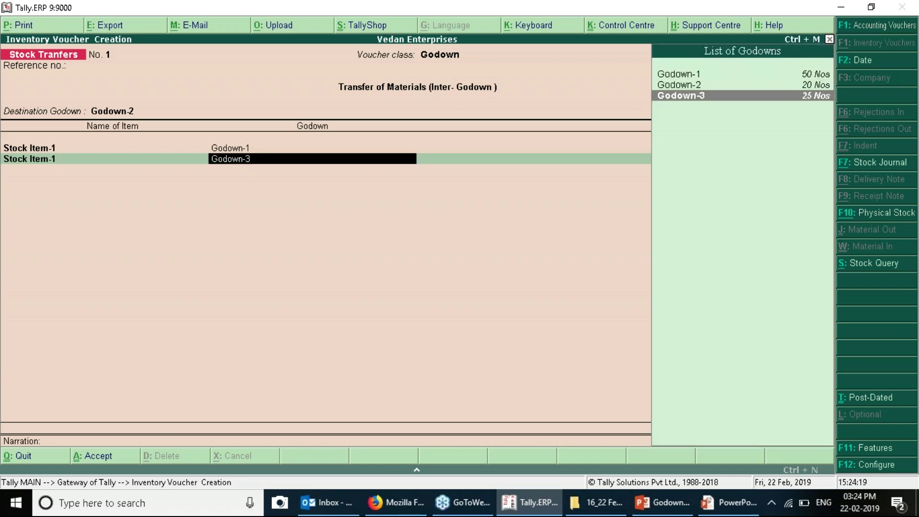
key(Return)
text(25)
key(Return)
key(Return)
key(Return)
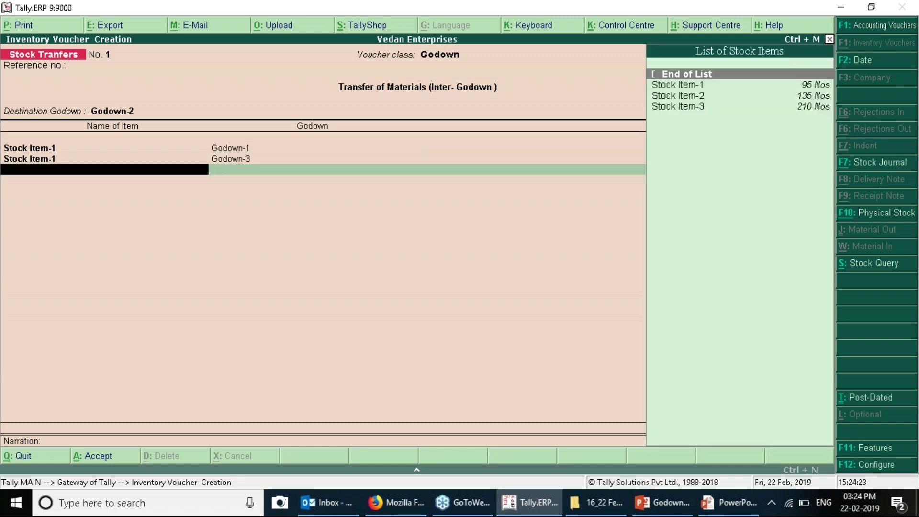
Add Stock Item-2 from Godown-1 with a quantity of 5 Nos, keeping the suggested rate and amount.
key(Down)
key(Down)
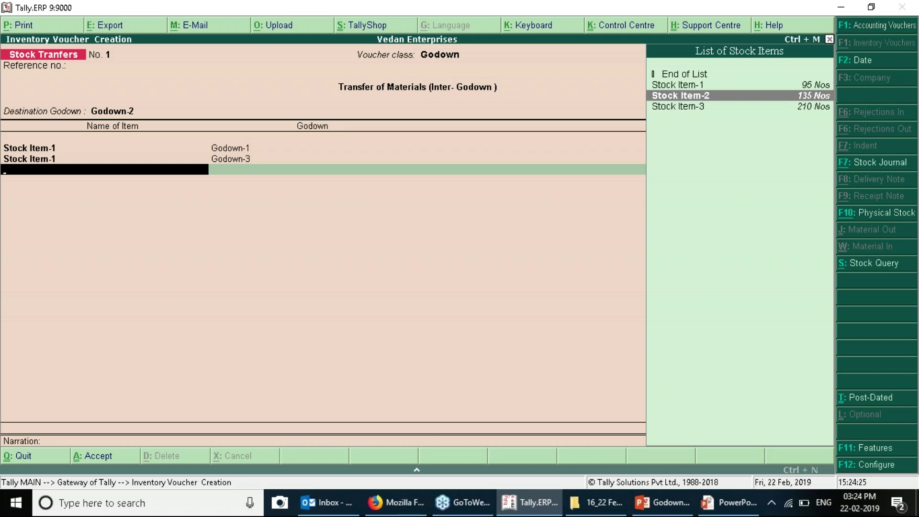
key(Return)
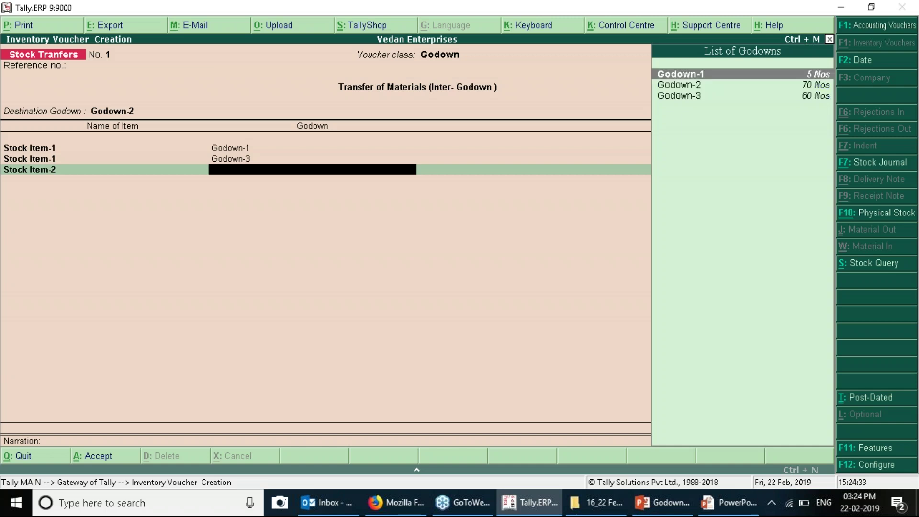
key(Return)
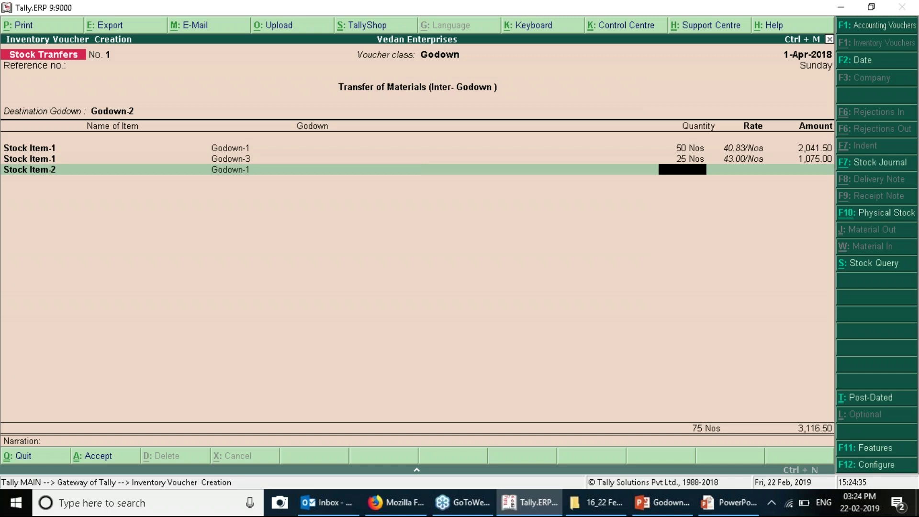
key(BackSpace)
key(Return)
text(5)
key(Return)
key(Return)
key(Return)
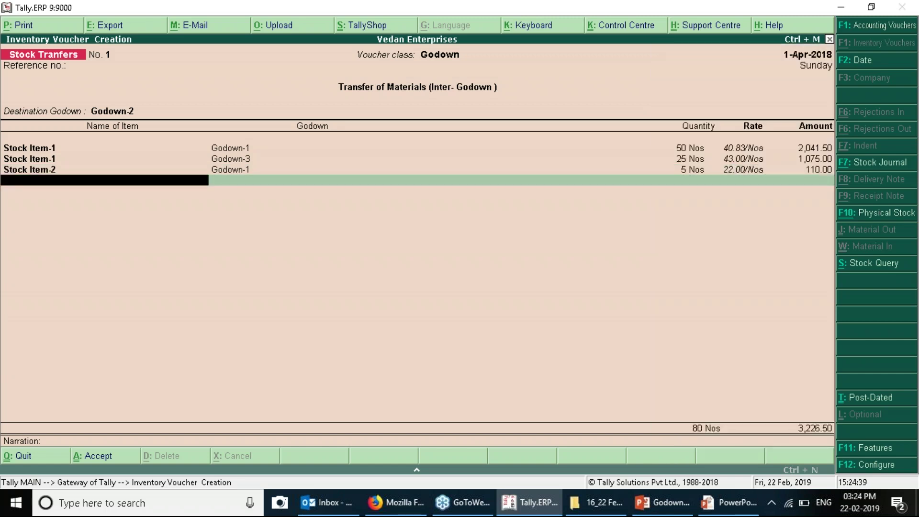
Add Stock Item-2 from Godown-3 with a quantity of 60 Nos, keeping the suggested rate and amount.
text(St)
key(Down)
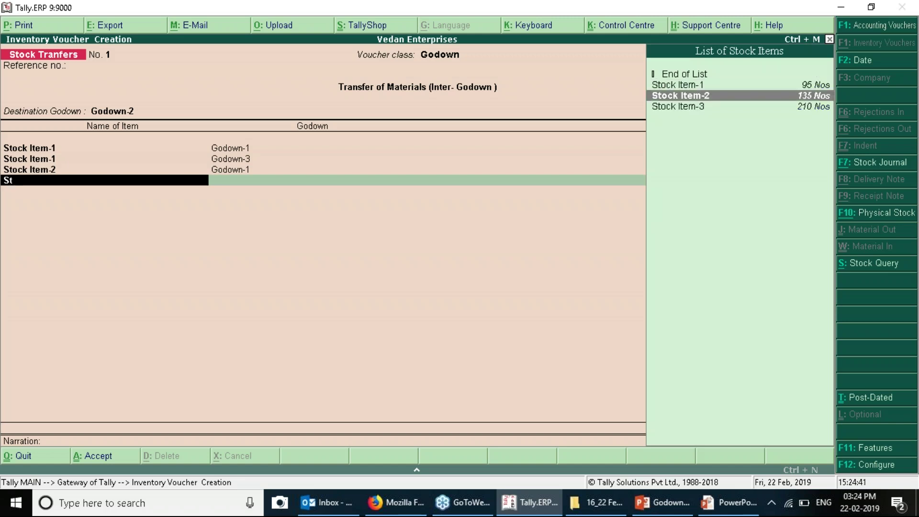
key(Return)
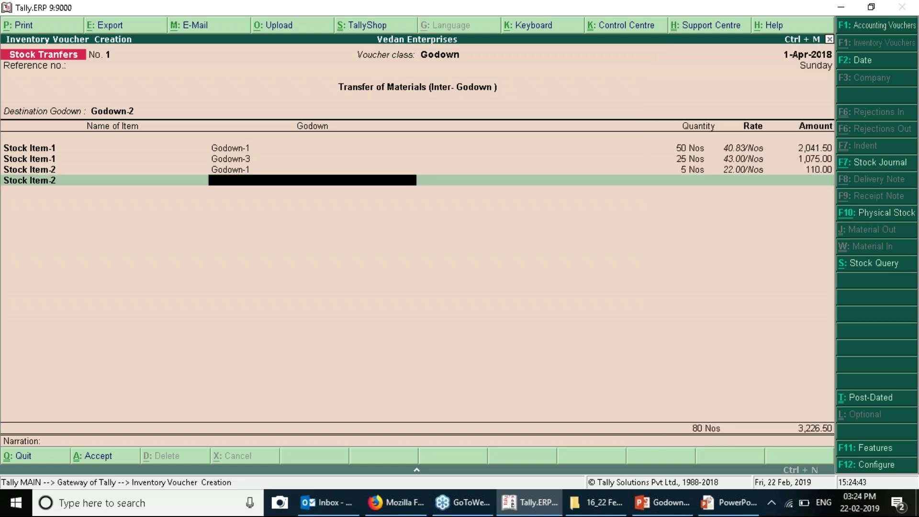
key(Down)
key(Down)
key(Return)
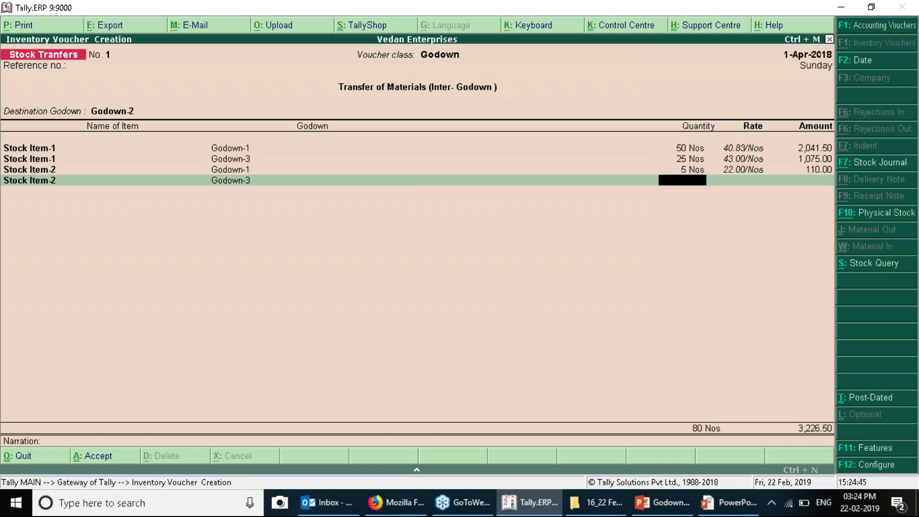
key(BackSpace)
key(Return)
text(60)
key(Return)
key(Return)
key(Return)
Add Stock Item-3 from Godown-1 with a quantity of 30 Nos, keeping the suggested rate and amount.
key(Down)
key(Return)
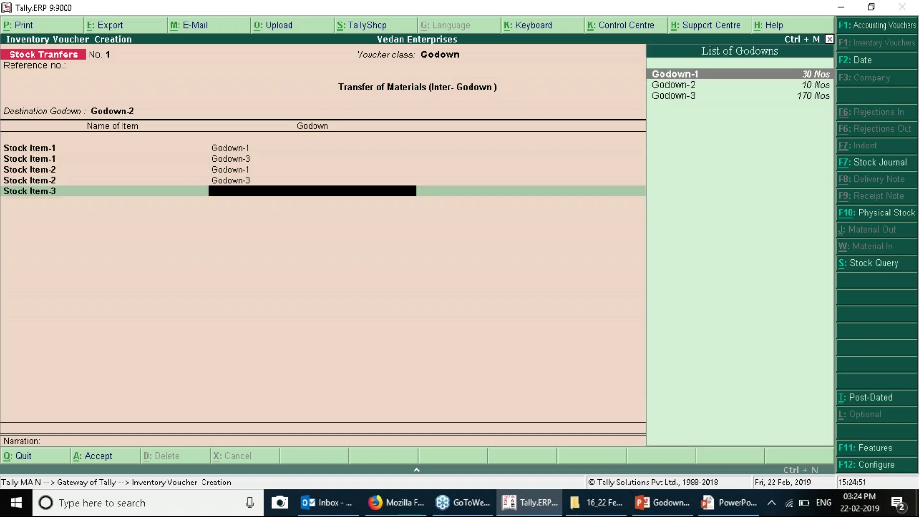
key(Return)
text(30)
key(Return)
key(Return)
key(Return)
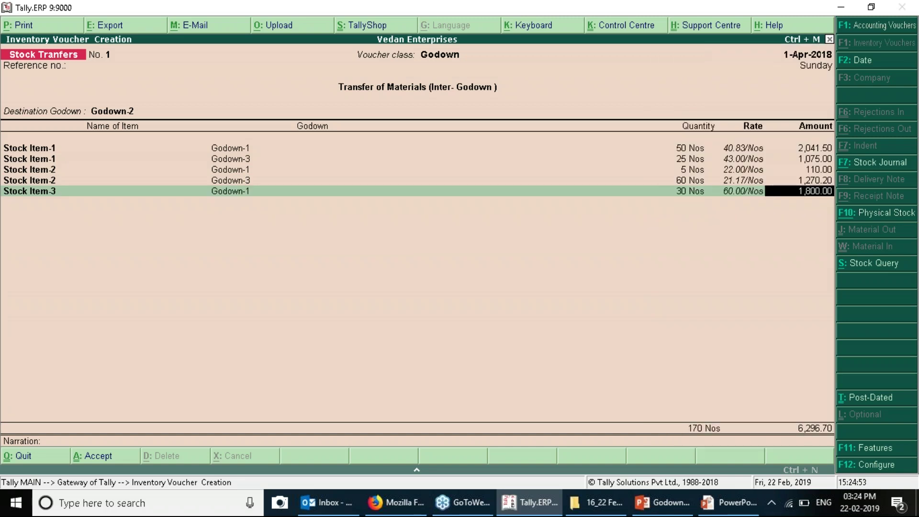
Add Stock Item-3 from Godown-3 with a quantity of 170 Nos, keeping the suggested rate and amount.
key(Down)
key(Down)
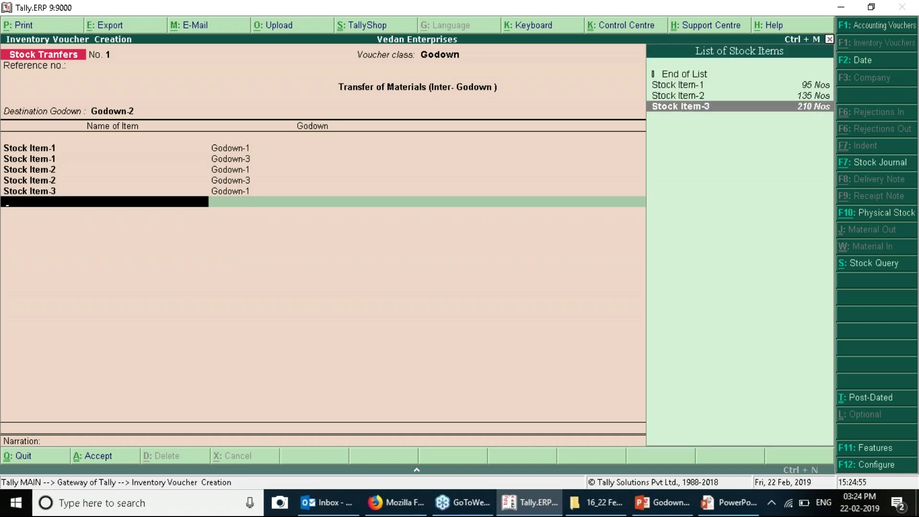
key(Return)
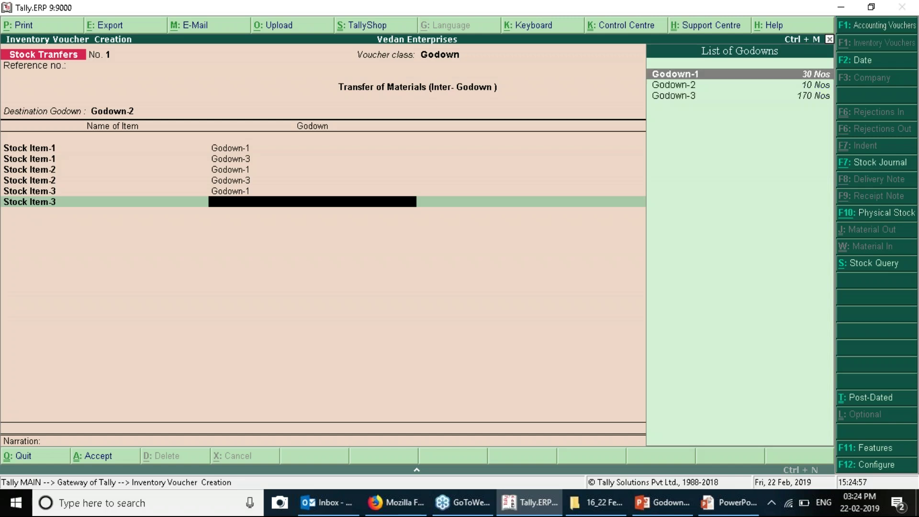
key(Down)
key(Down)
key(Return)
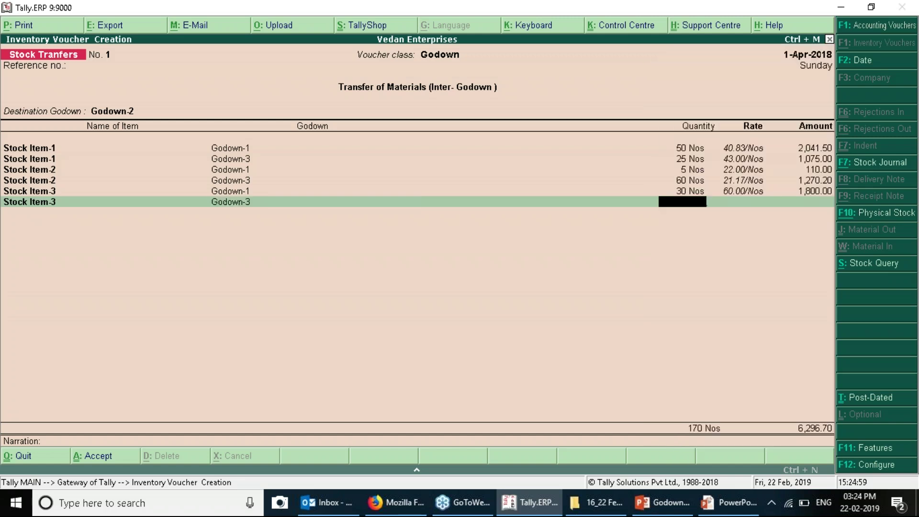
key(BackSpace)
key(Return)
text(170)
key(Return)
key(Return)
key(Return)
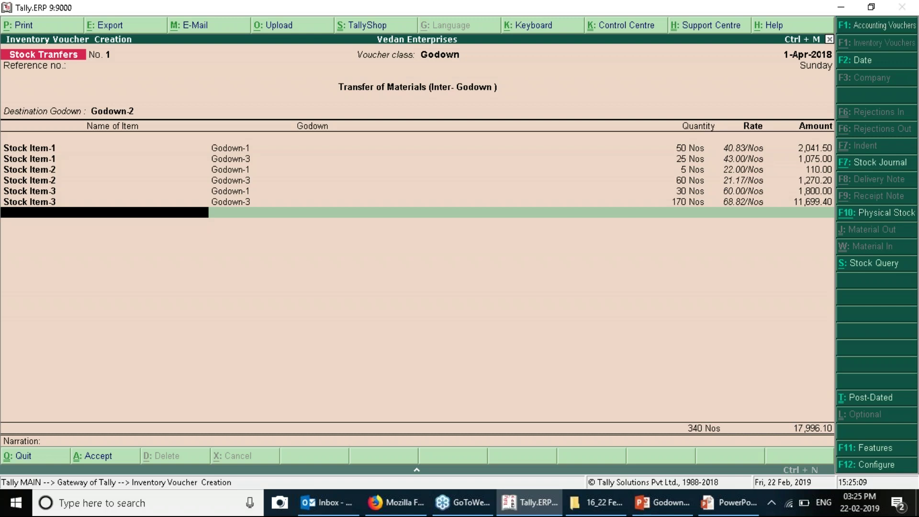
Hold off saving the voucher and review the entered transfer lines from the last one back to the first.
key(Return)
key(Return)
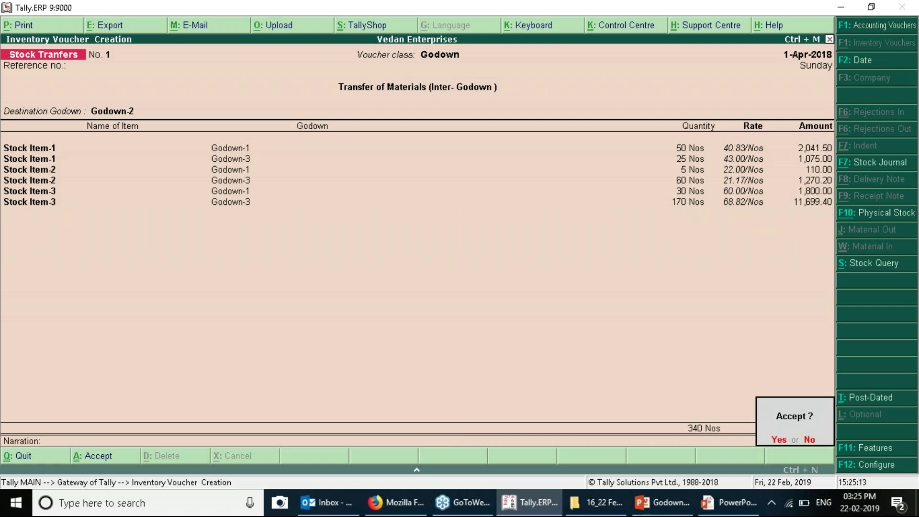
key(Escape)
key(BackSpace)
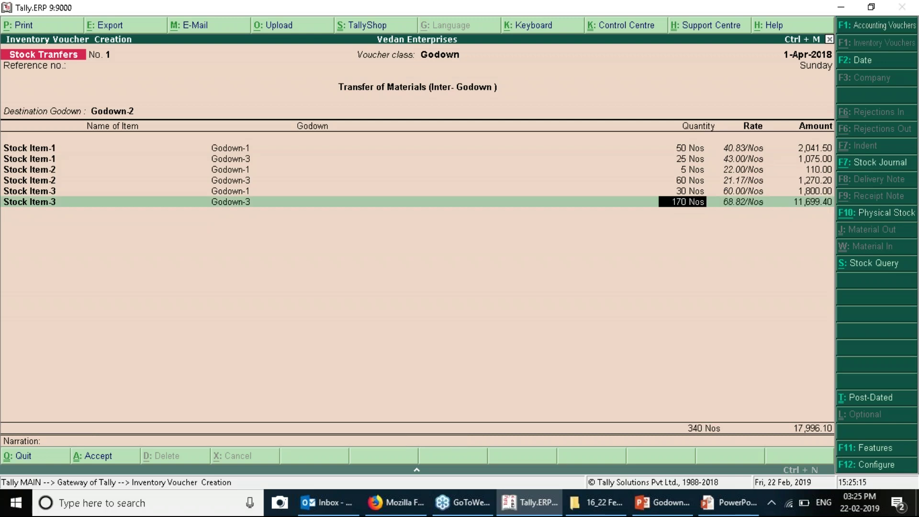
key(BackSpace)
key(BackSpace)
key(BackSpace)
key(BackSpace)
key(BackSpace)
key(BackSpace)
key(BackSpace)
key(BackSpace)
key(BackSpace)
key(BackSpace)
key(BackSpace)
key(BackSpace)
key(BackSpace)
key(BackSpace)
key(BackSpace)
key(BackSpace)
key(BackSpace)
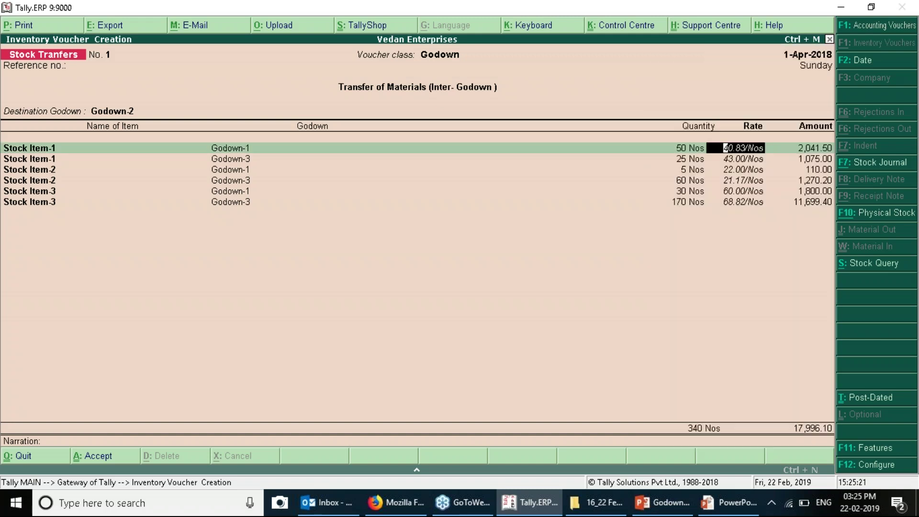
click(828, 202)
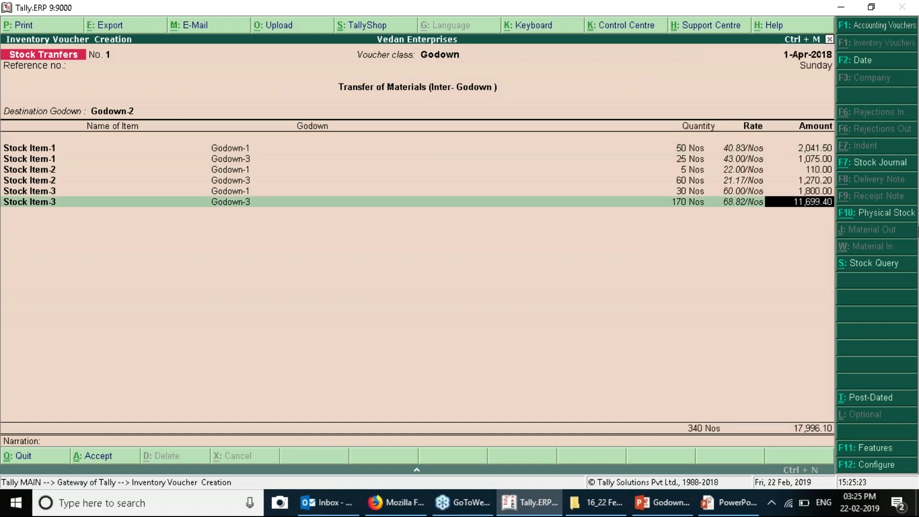
Save the Stock Tranfers voucher without a narration and return to the Gateway of Tally.
key(Return)
key(Return)
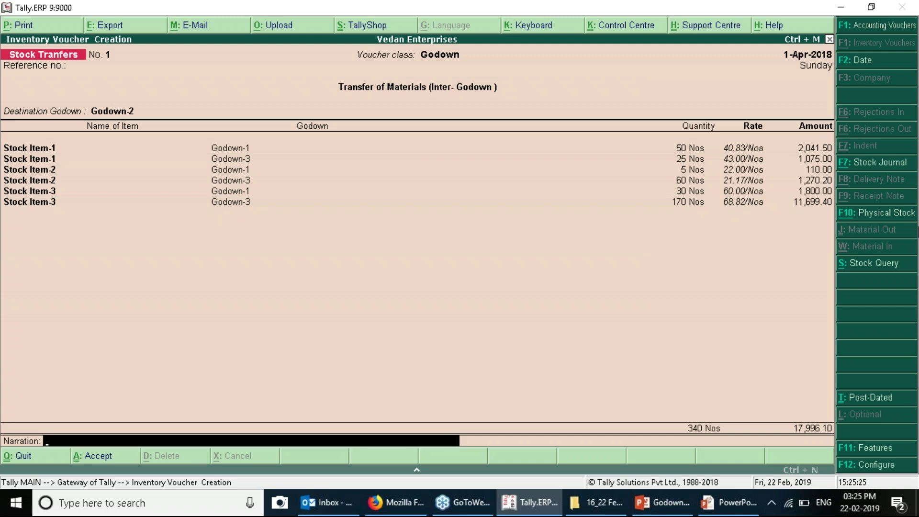
key(Return)
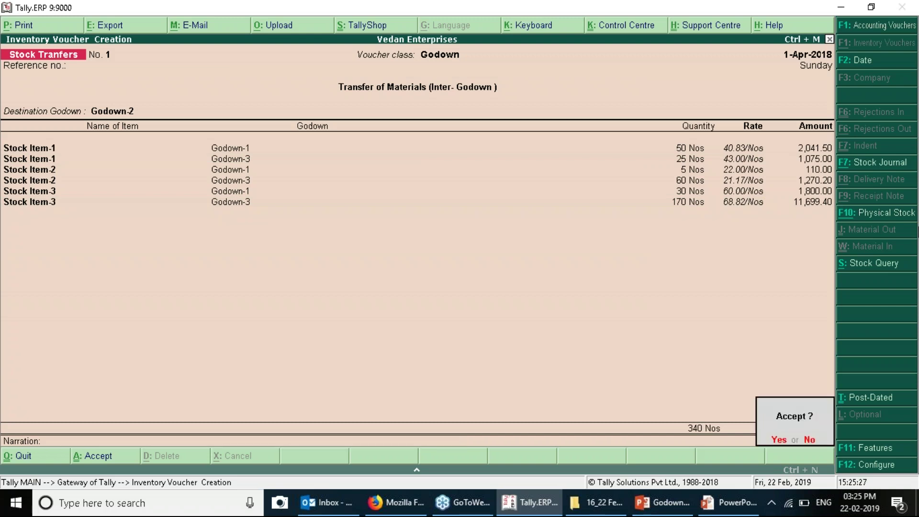
key(Return)
key(Escape)
key(Return)
Display the Stock Transfers register from the Inventory Books.
key(Down)
key(Down)
key(Down)
key(Down)
key(Down)
key(Down)
key(Down)
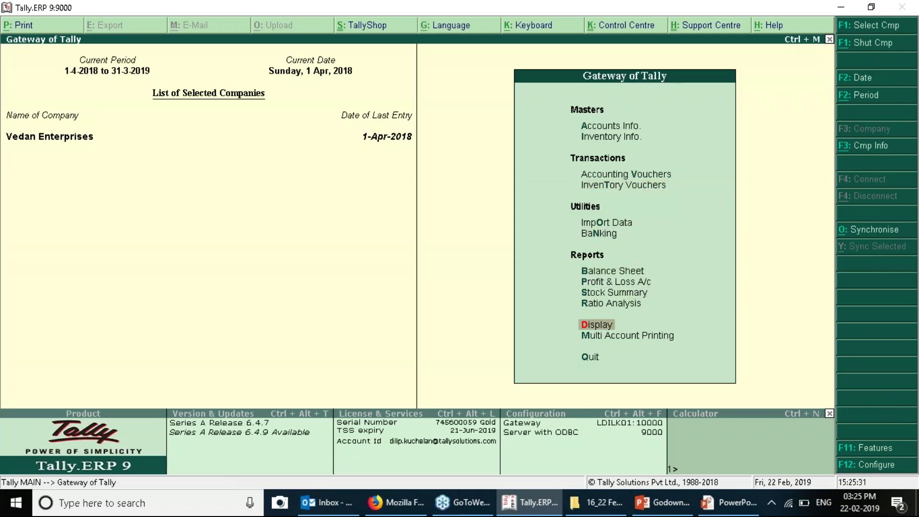
key(Return)
key(Down)
key(Down)
key(Down)
key(Down)
key(Return)
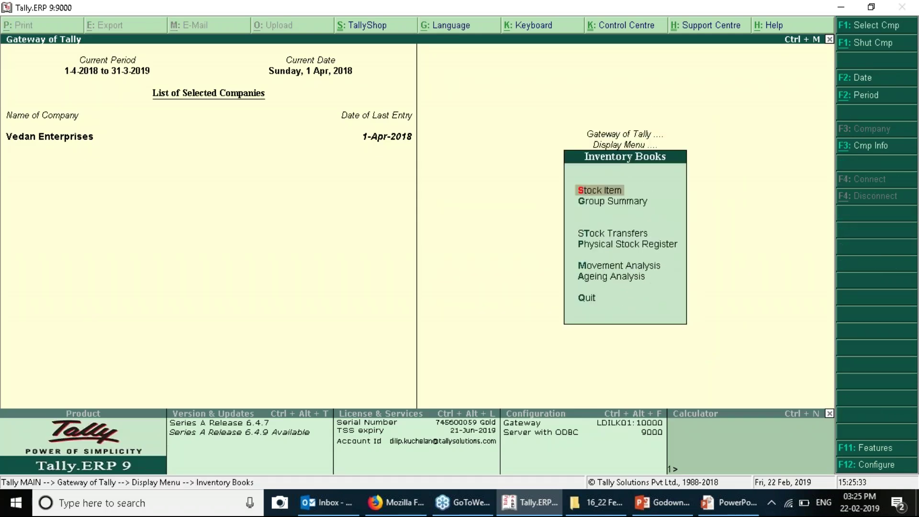
key(Down)
key(Down)
key(Down)
key(Up)
key(Return)
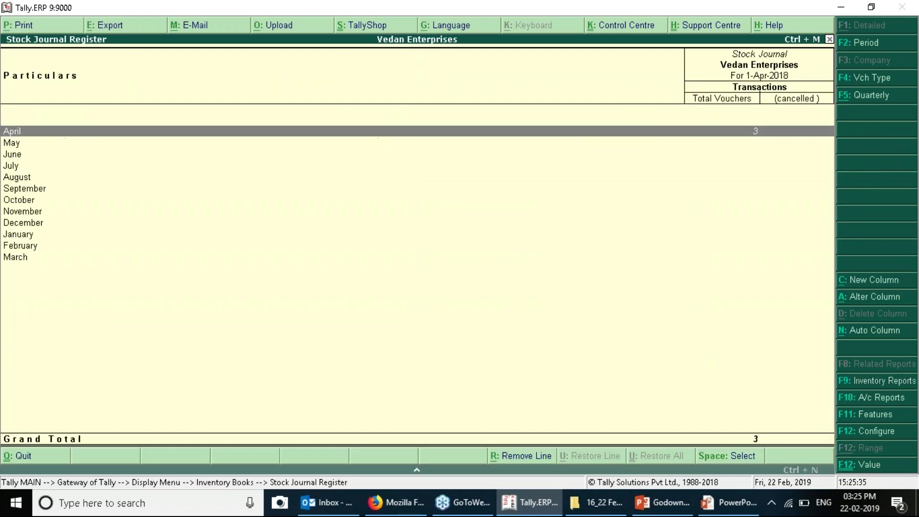
Examine the April vouchers in the register down to the Stock Tranfers entry and return to the Inventory Books.
key(Return)
key(Down)
key(Down)
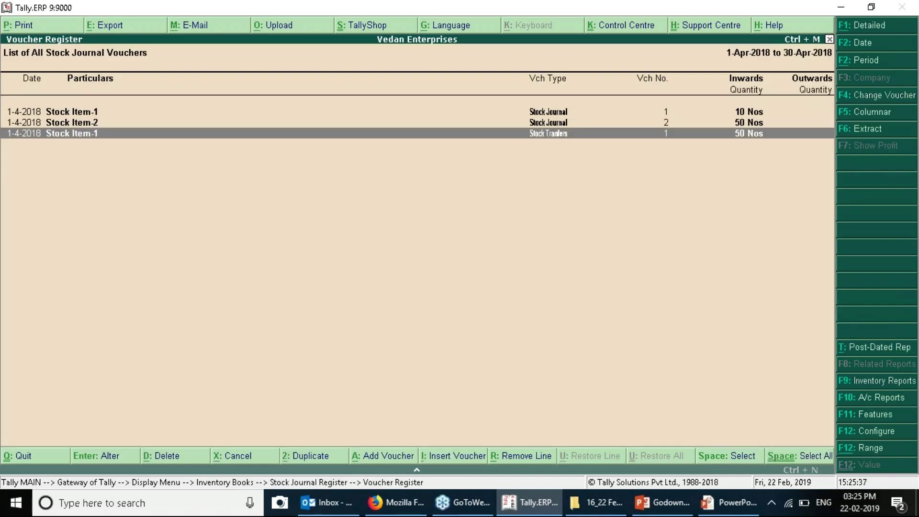
key(Escape)
key(Escape)
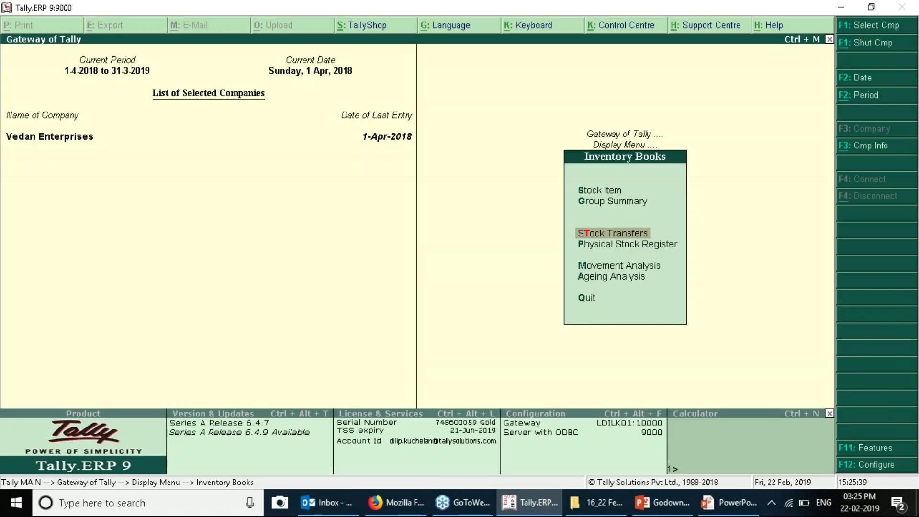
Display the godown summary for Godown-1 from the Statements of Inventory and close it.
key(Escape)
key(e)
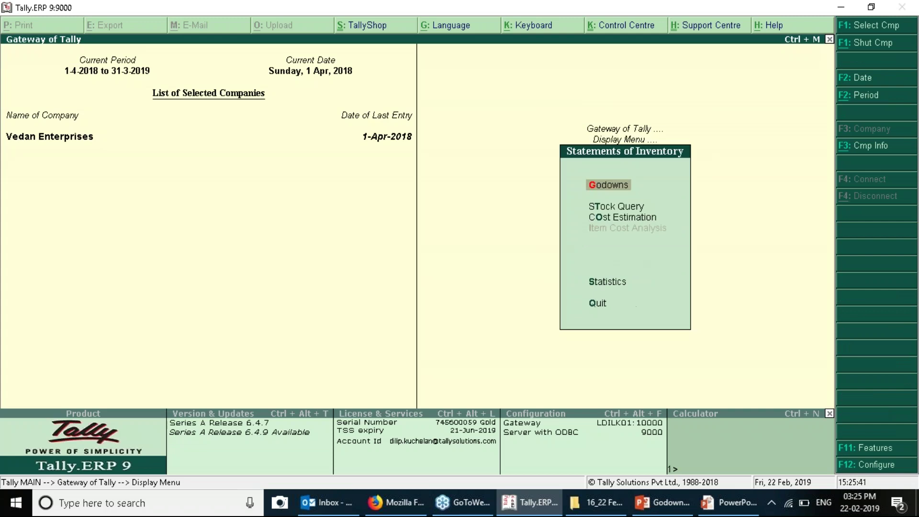
key(Return)
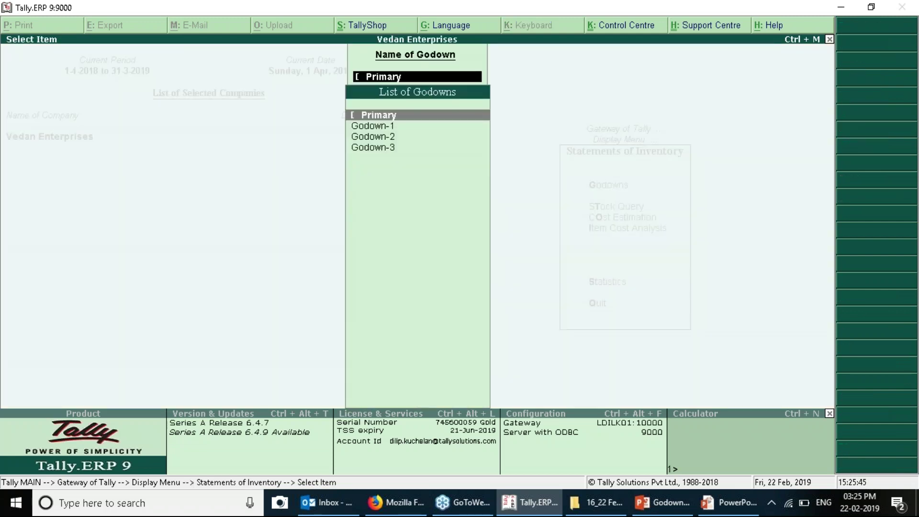
key(Down)
key(Return)
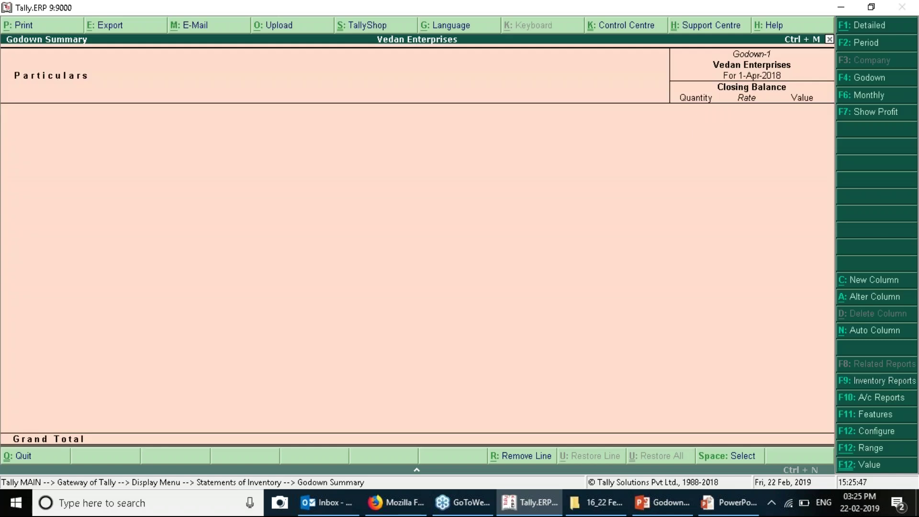
key(Escape)
Examine Godown-2's summary down to the individual stock items under Inventories and return to the Gateway of Tally.
key(Down)
key(Down)
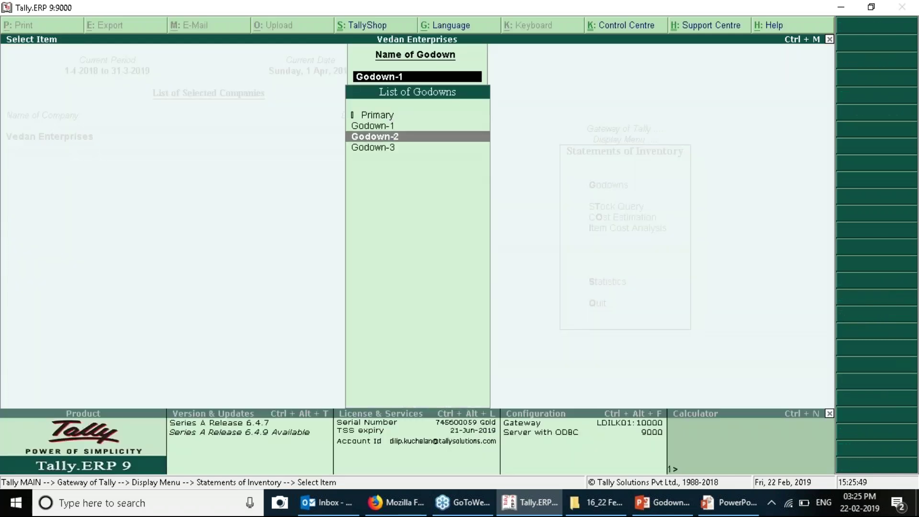
key(Return)
key(Escape)
key(Up)
key(Return)
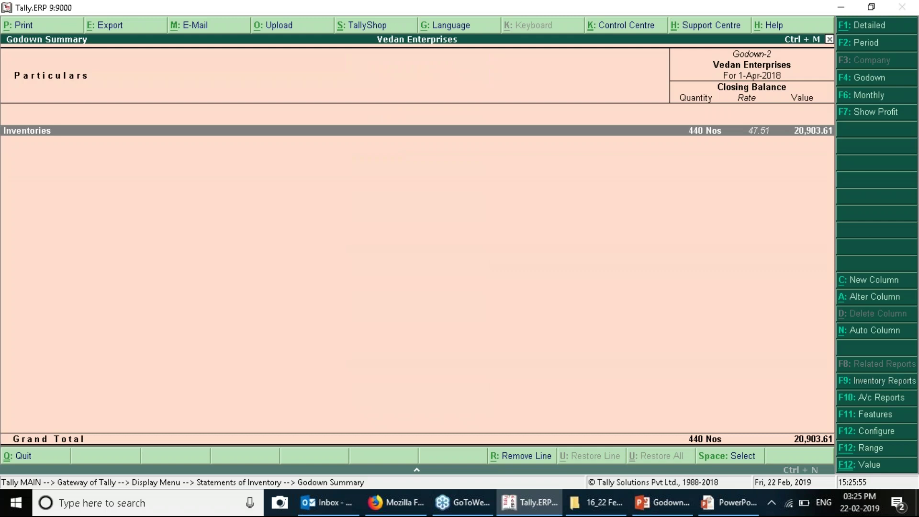
key(Return)
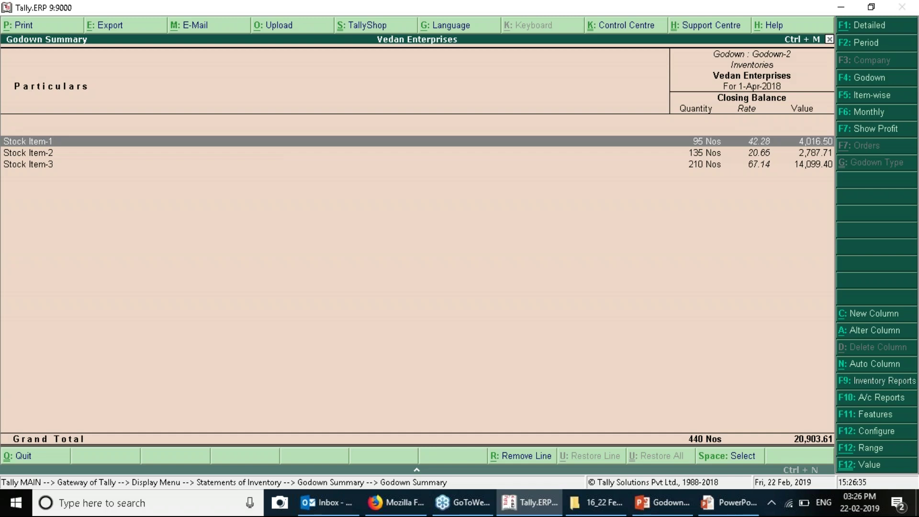
key(Escape)
key(Escape)
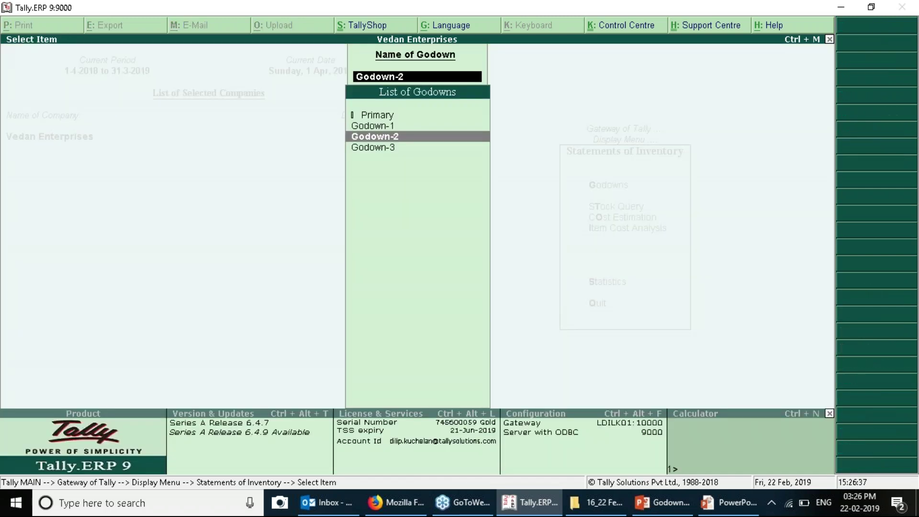
key(Escape)
key(Escape)
key(Escape)
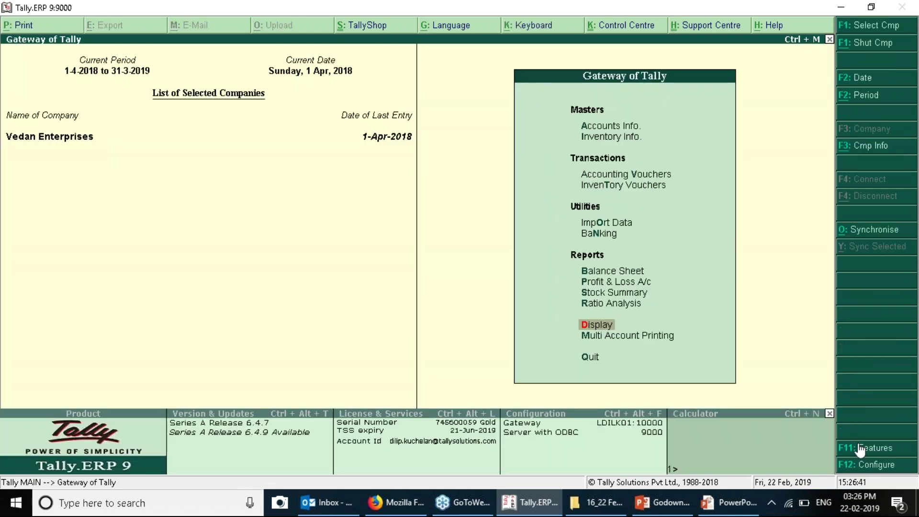
Enable the separate discount column in invoices in the company's Inventory Features and save the settings.
key(F11)
key(Down)
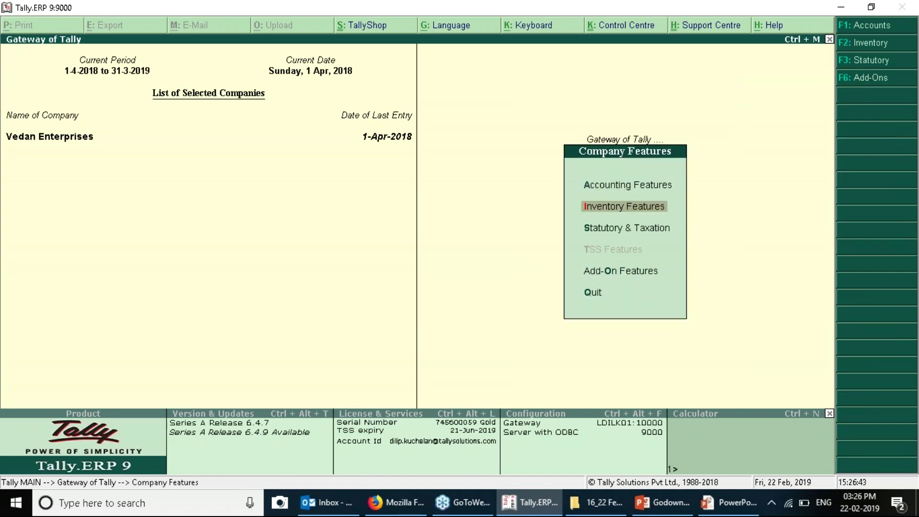
key(Return)
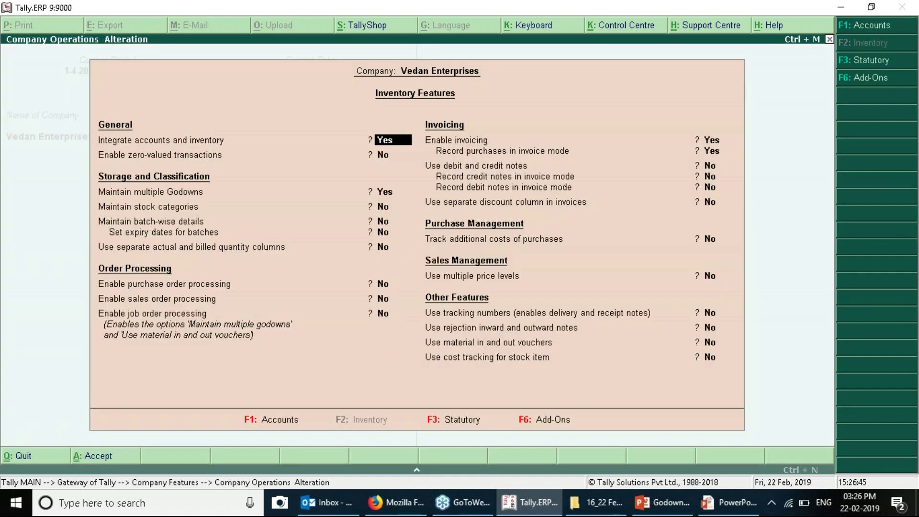
click(706, 204)
text(y)
key(Return)
key(Return)
key(Return)
key(Return)
key(Return)
key(y)
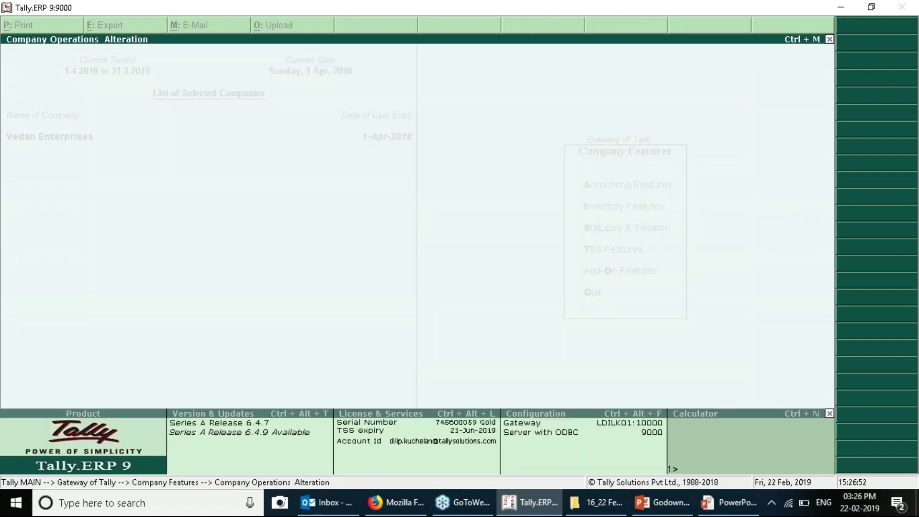
key(Escape)
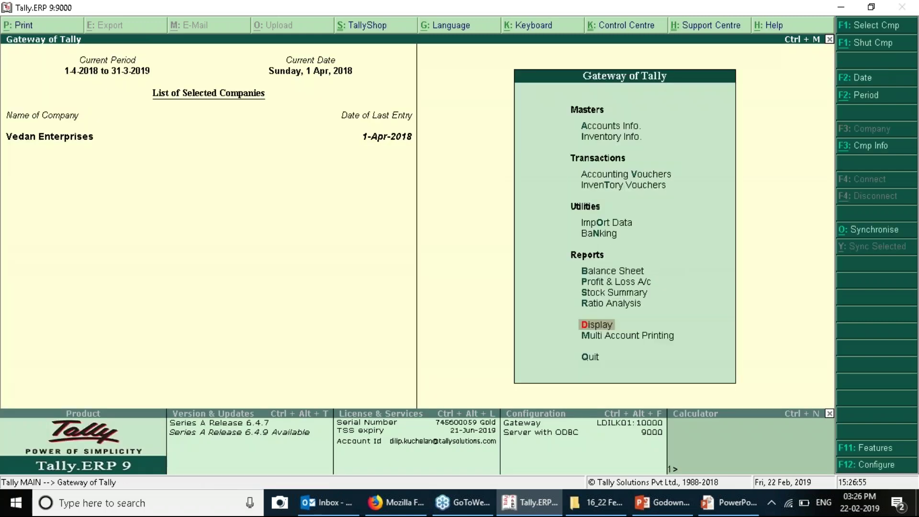
Start a Sales voucher without a reference number for party Customer-1 using the Sales A/c ledger.
key(Down)
key(Down)
key(Down)
key(Down)
key(Down)
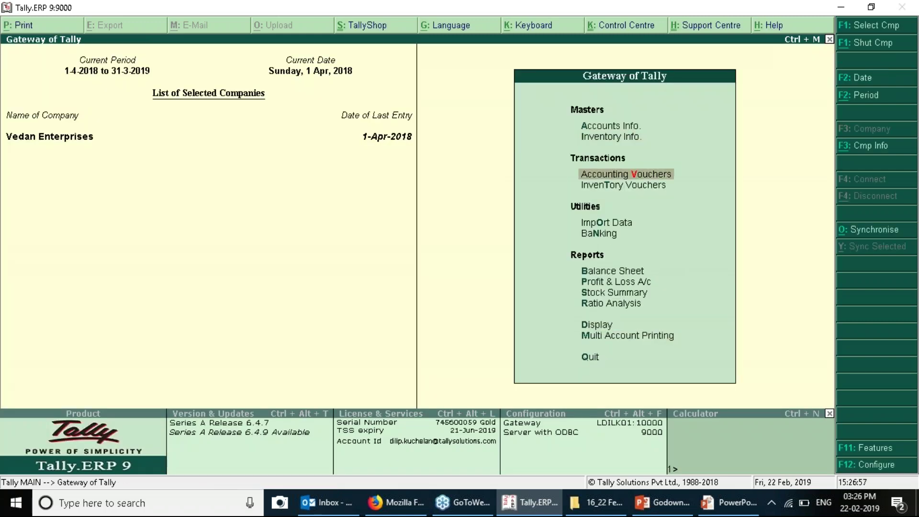
key(Return)
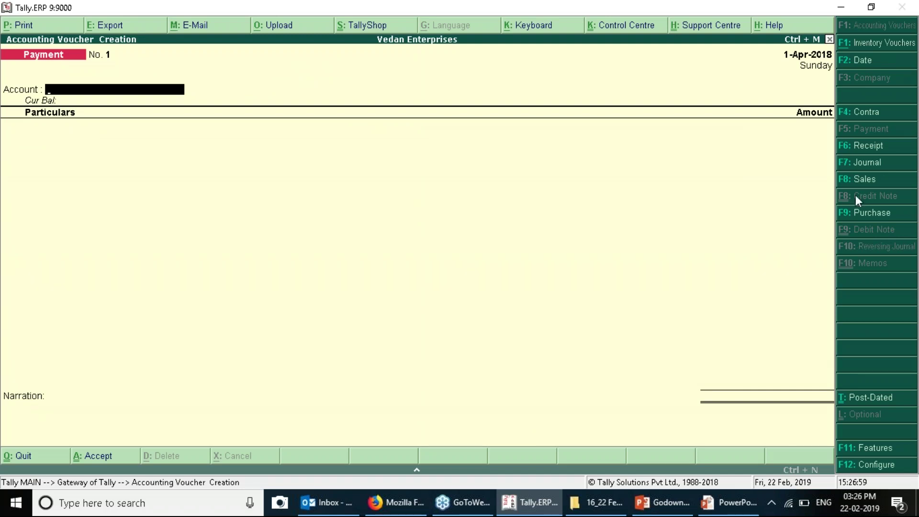
click(855, 180)
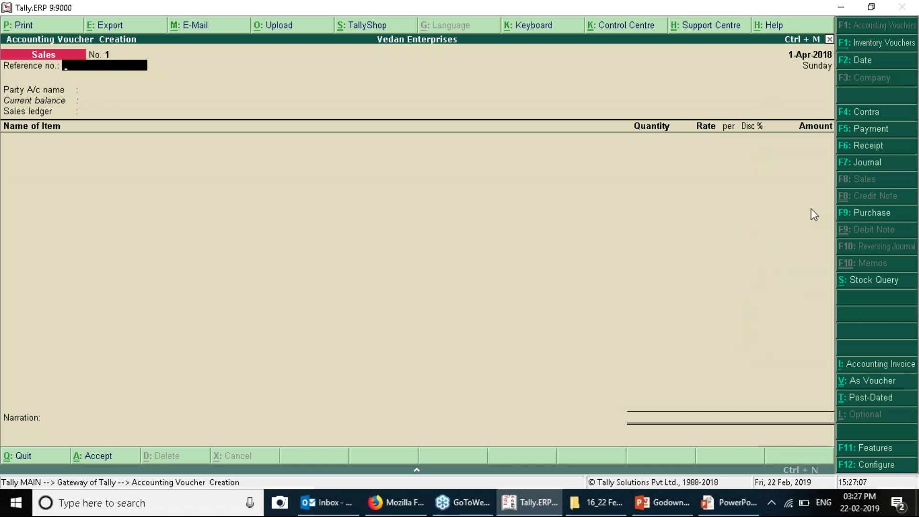
key(Return)
key(Down)
key(Return)
key(ctrl+a)
key(Return)
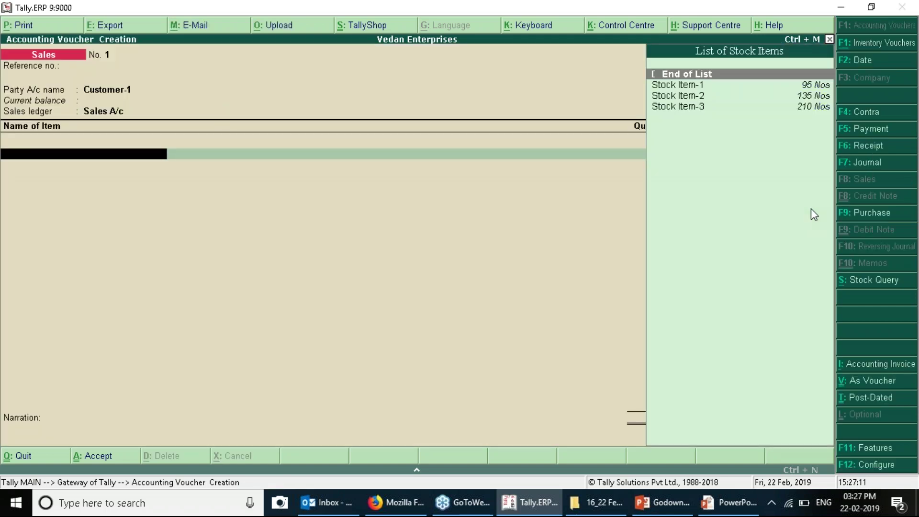
Add Stock Item-1 to the sales invoice with a quantity of 95 Nos from Godown-2.
key(Down)
key(Return)
text(95)
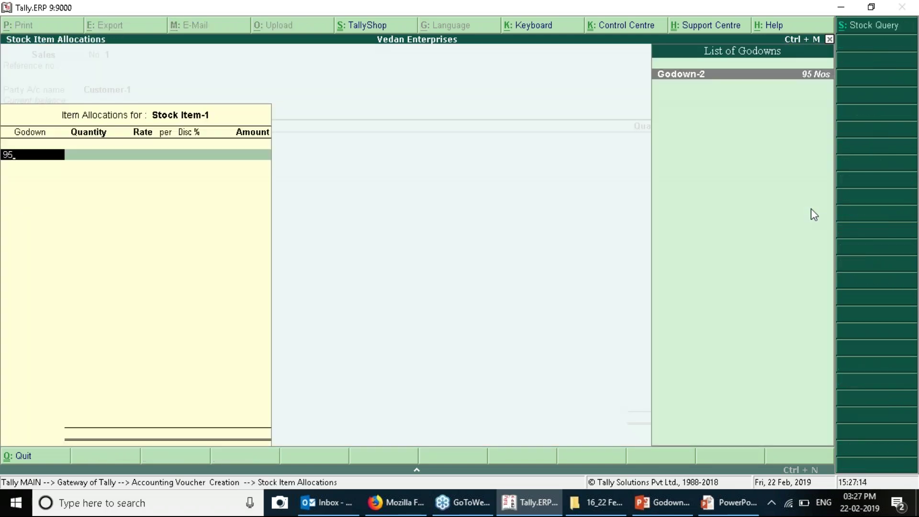
key(BackSpace)
key(BackSpace)
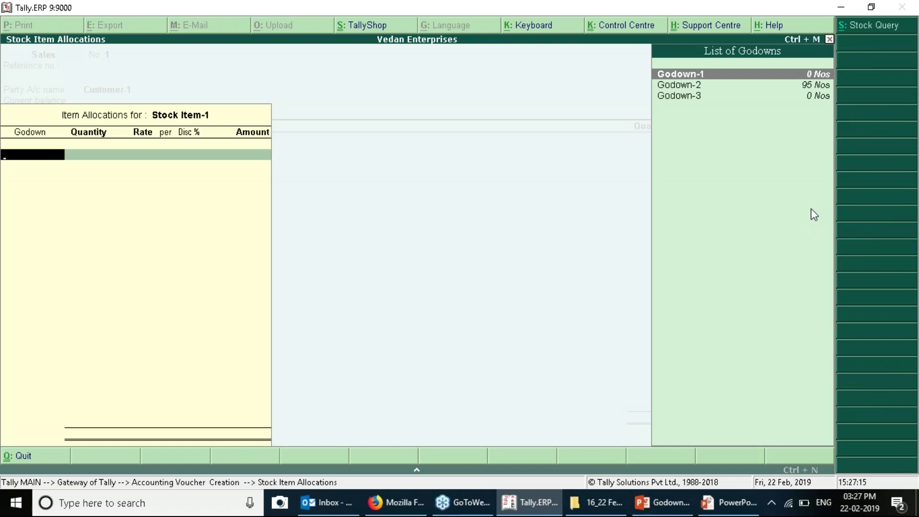
key(Down)
key(Return)
text(9)
key(BackSpace)
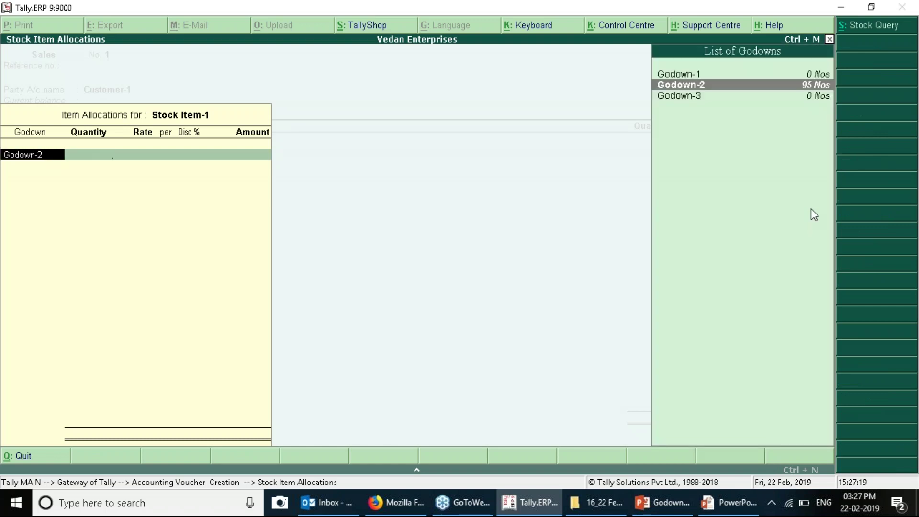
key(Return)
text(5)
key(Return)
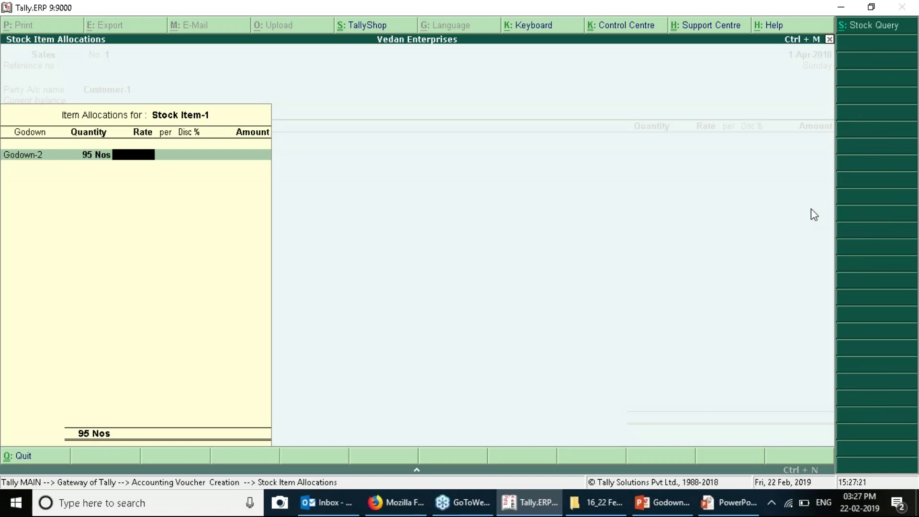
Set Stock Item-1's rate to 200 per Nos with a 5% discount and finish its allocation.
text(200)
key(Return)
key(Return)
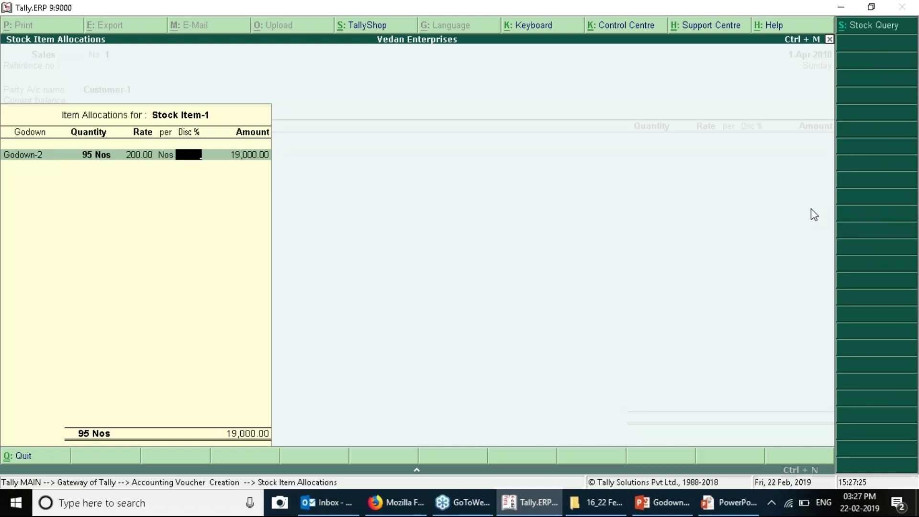
text(5)
key(Return)
key(Return)
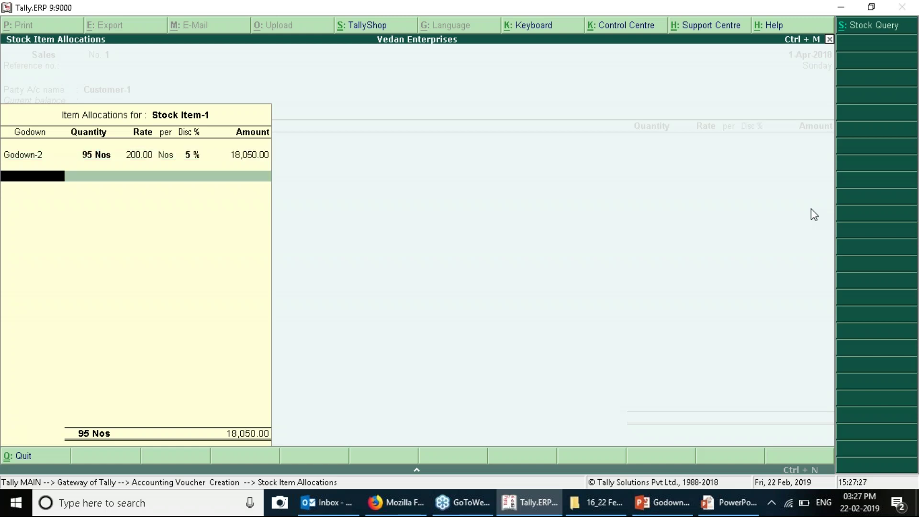
key(Return)
key(Return)
Add Stock Item-2 to the sales invoice with a quantity of 135 Nos from Godown-2.
key(Down)
key(Down)
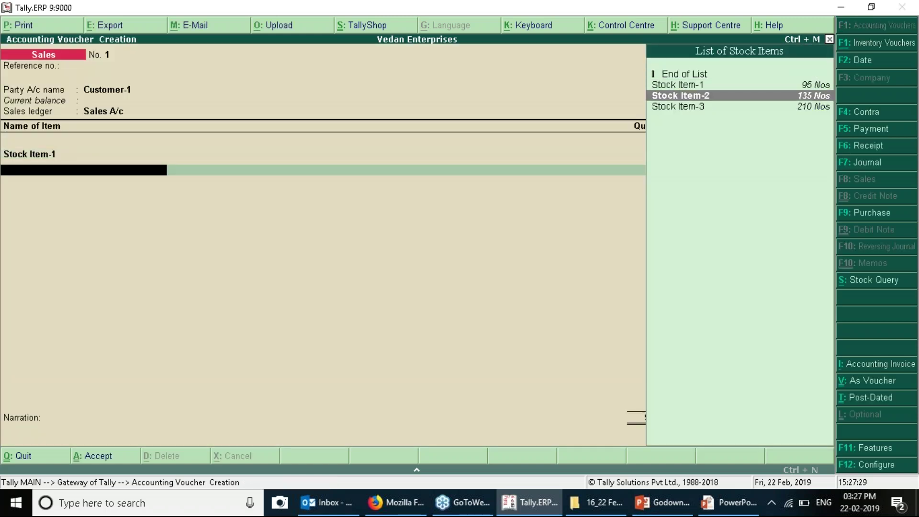
key(Return)
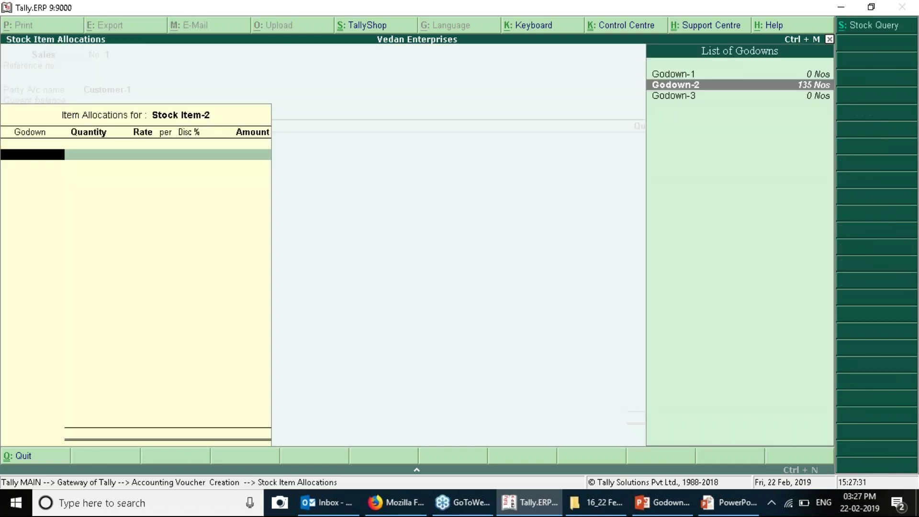
key(Return)
text(135)
key(Return)
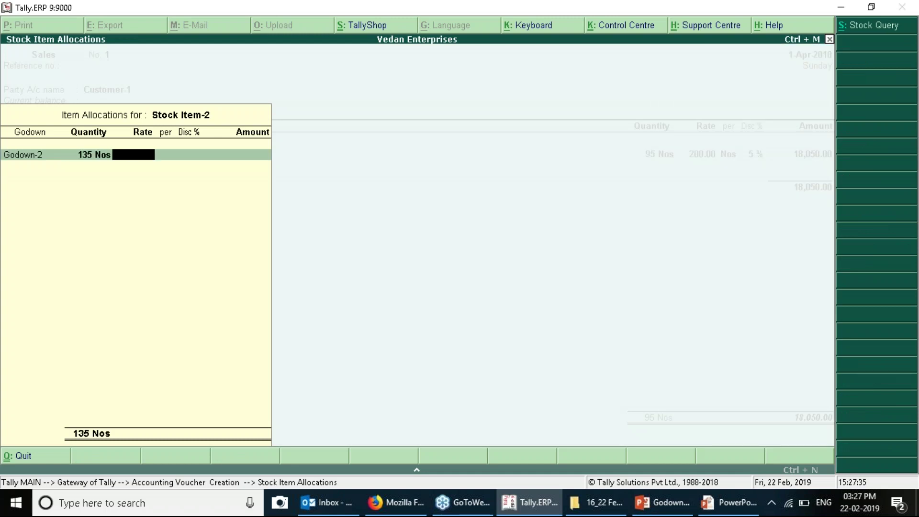
Set Stock Item-2's rate to 300 per Nos with a 10% discount and finish its allocation.
text(300)
key(Return)
key(Return)
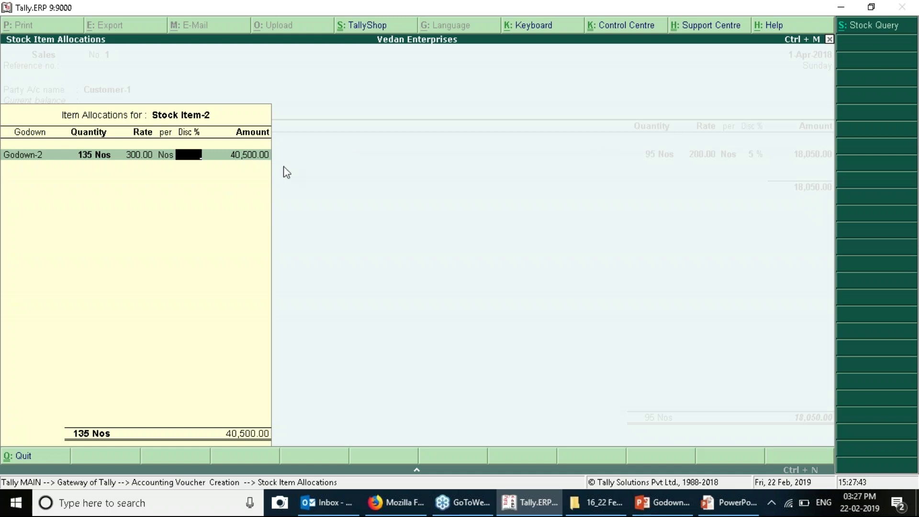
text(1)
key(Return)
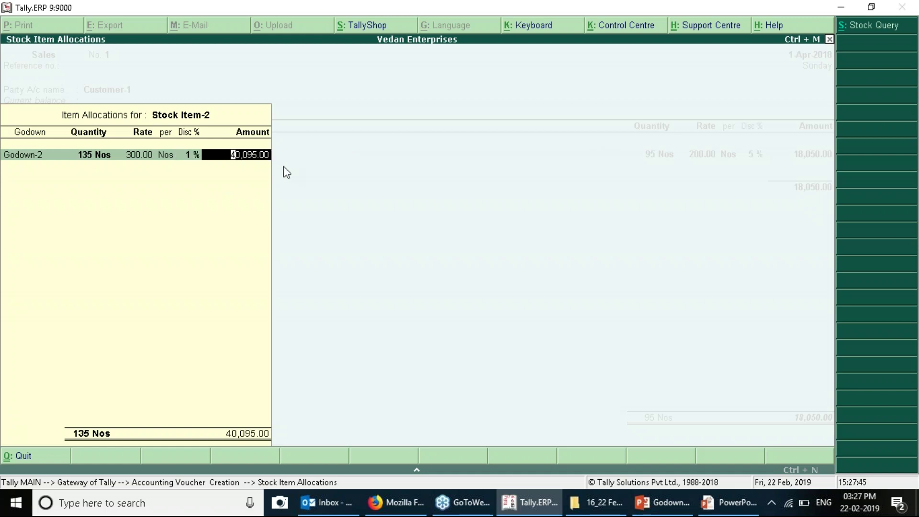
key(BackSpace)
text(10)
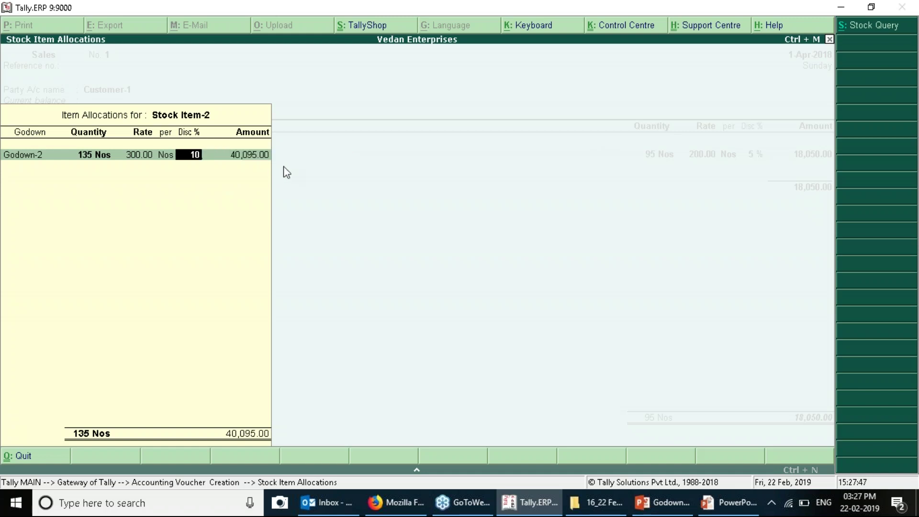
key(Return)
key(Return)
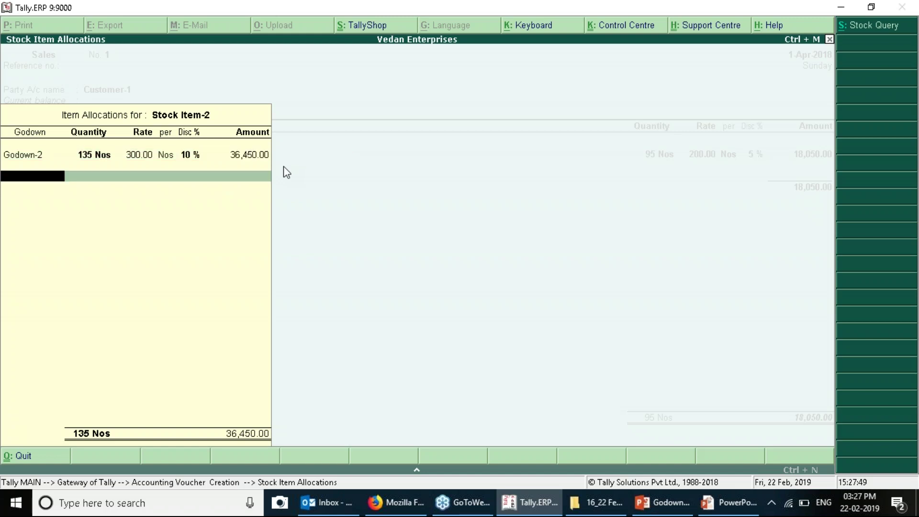
key(Return)
Add Stock Item-3 to the sales invoice with a quantity of 210 Nos from Godown-2.
key(Down)
key(Down)
key(Down)
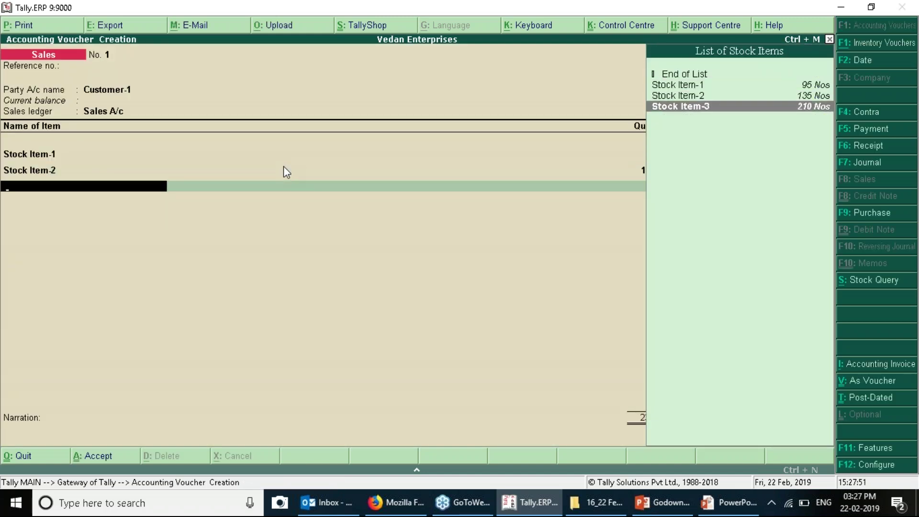
key(Return)
key(Down)
key(Return)
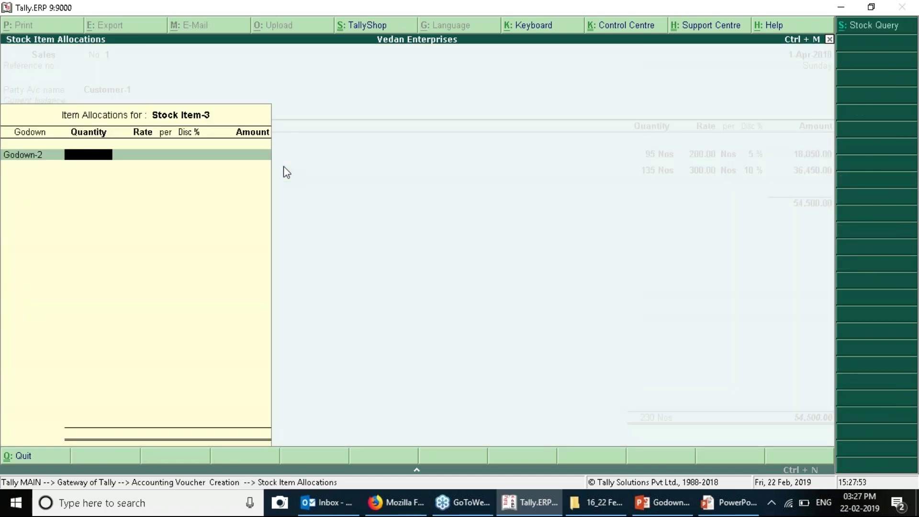
text(210)
key(Return)
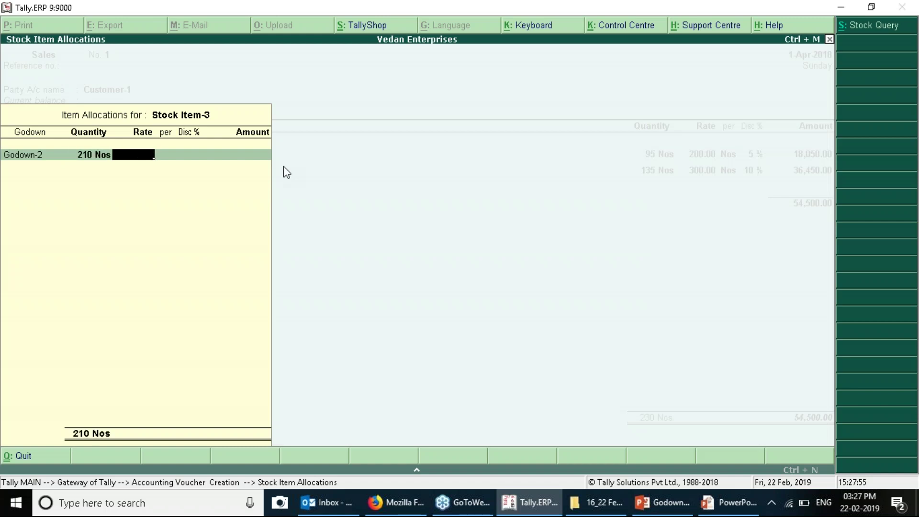
Set Stock Item-3's rate to 500 per Nos with a 25% discount and finish its allocation.
text(500)
key(Return)
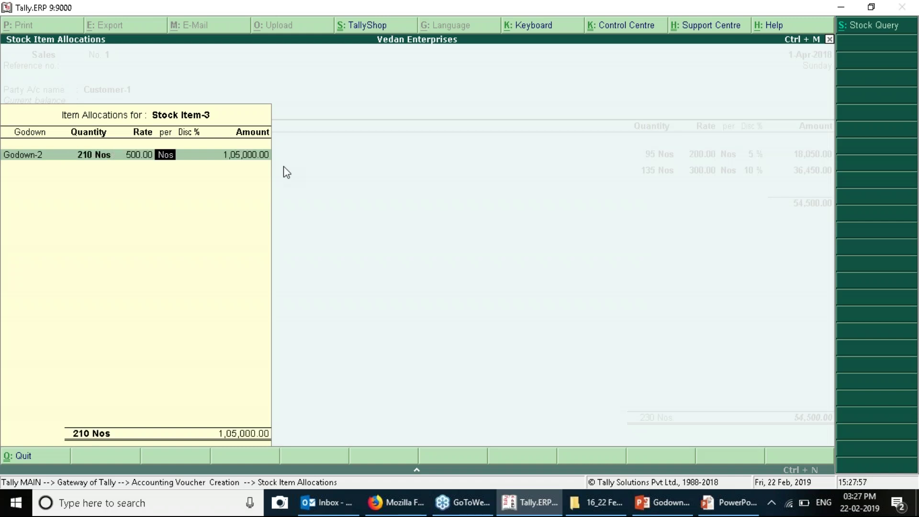
key(Return)
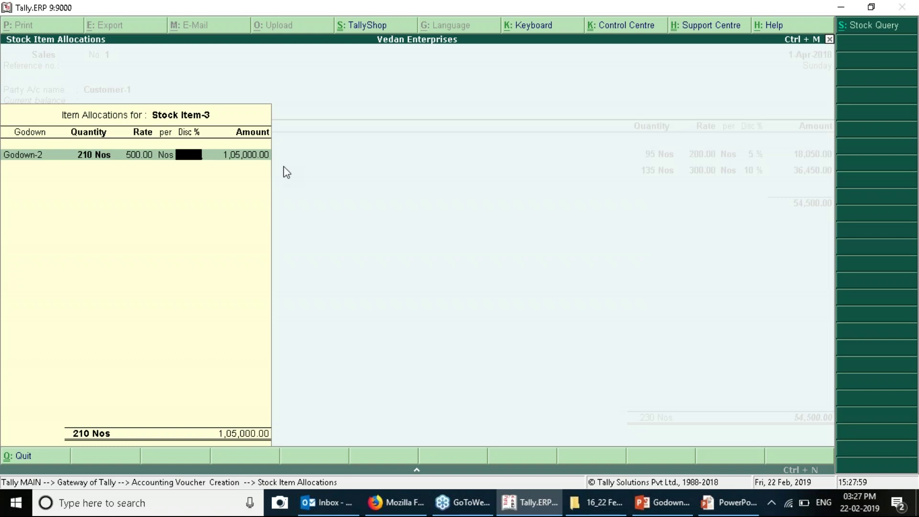
text(25)
key(Return)
key(Return)
key(Return)
key(Return)
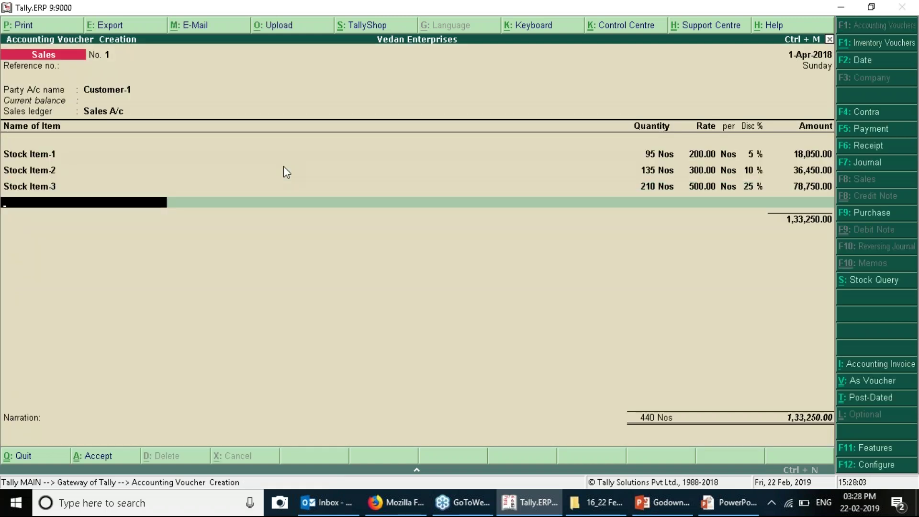
End the sales invoice's item list and allocate Customer-1's bill as New Ref SAL/0001 for the full amount.
key(Return)
key(Return)
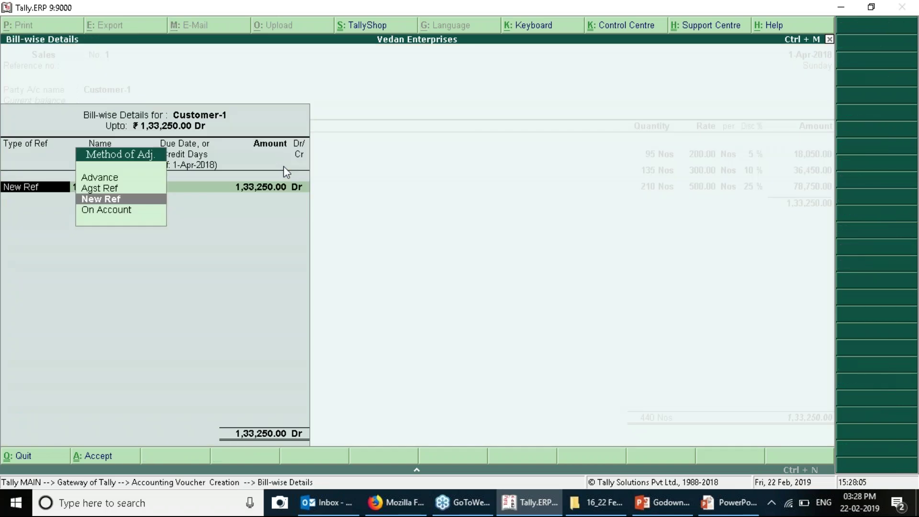
key(Return)
key(Return)
key(BackSpace)
text(SAL/0)
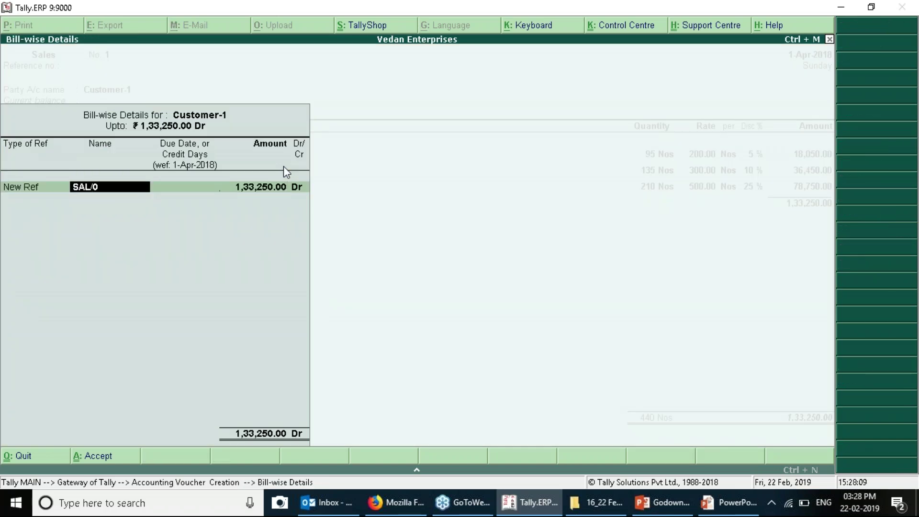
text(001)
key(Return)
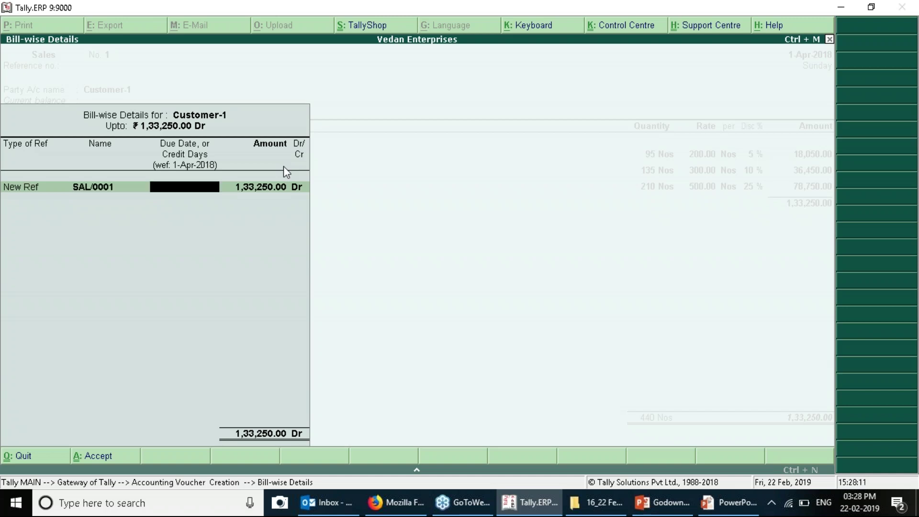
key(Return)
key(Return)
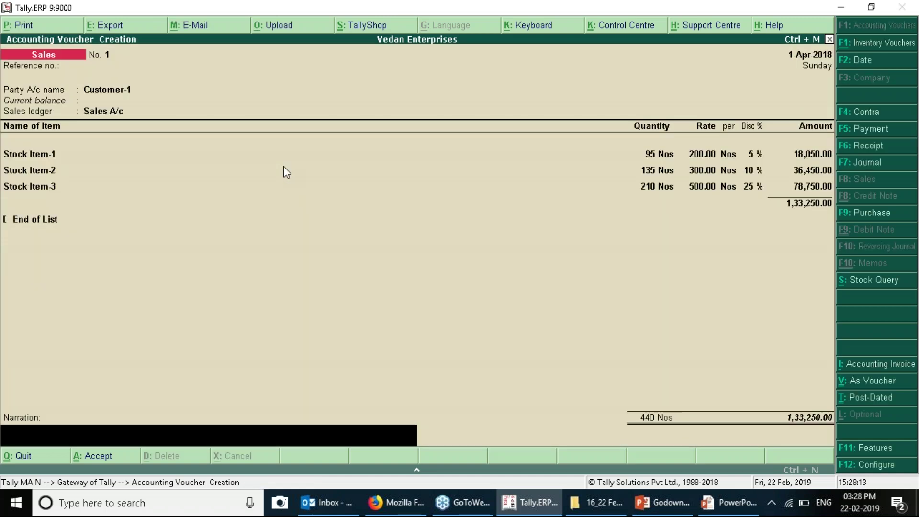
Preview the printed sales invoice and examine its discount column, item rows and total.
key(alt+p)
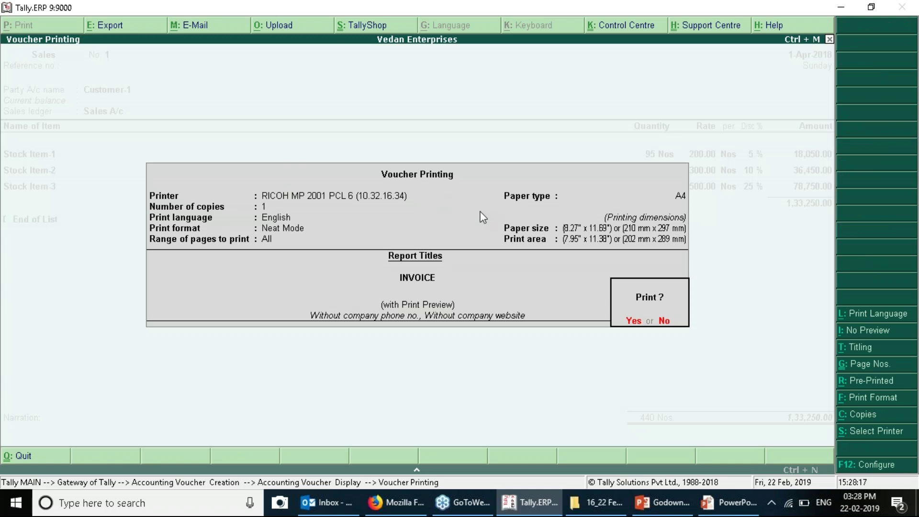
key(Return)
key(Down)
key(Down)
key(Down)
key(Down)
key(Down)
key(Down)
key(Down)
key(Down)
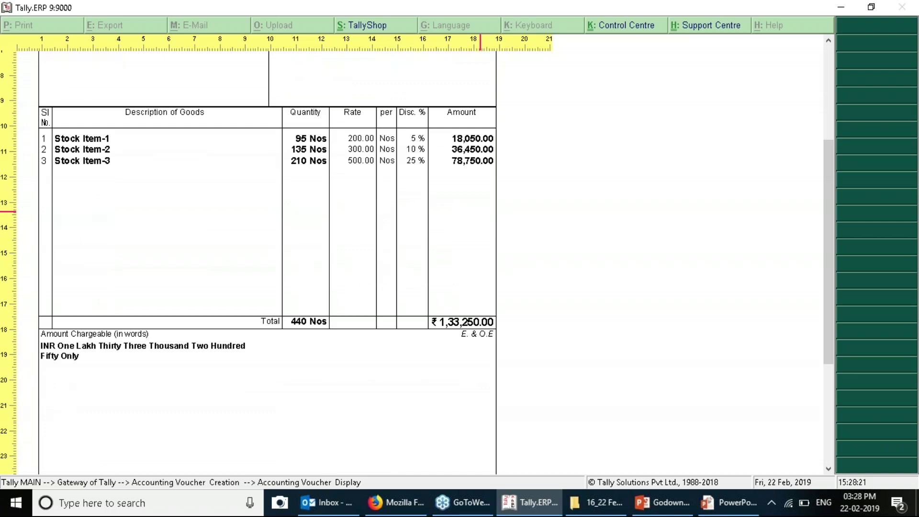
key(Escape)
key(Escape)
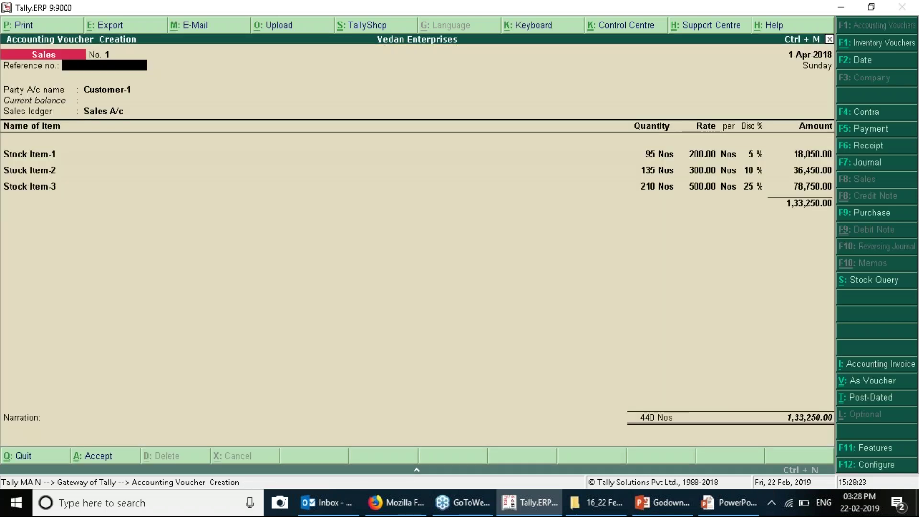
Set Print discount column to No in the invoice print configuration and accept it.
key(alt+p)
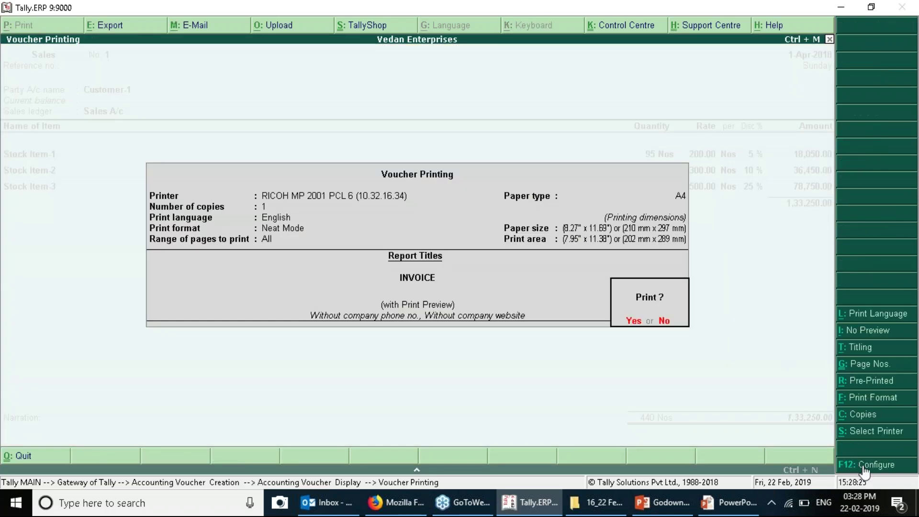
click(864, 467)
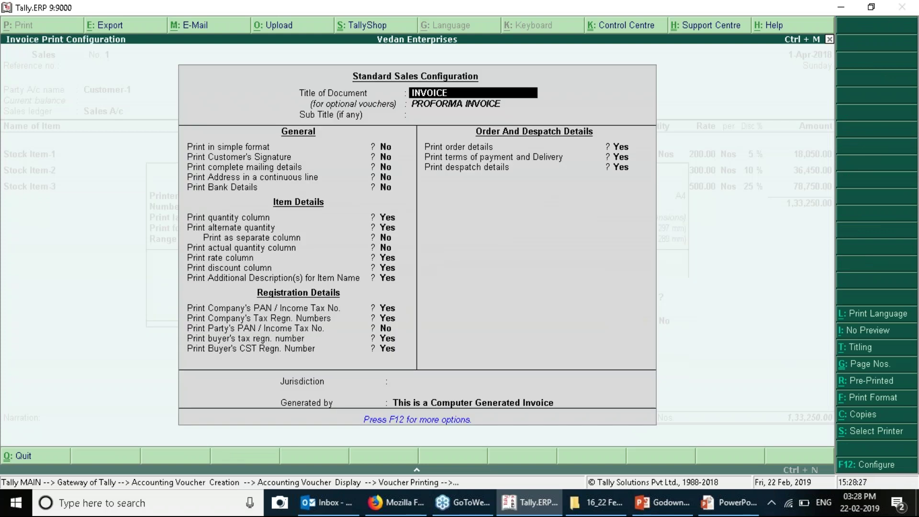
key(Return)
key(Return)
key(Return)
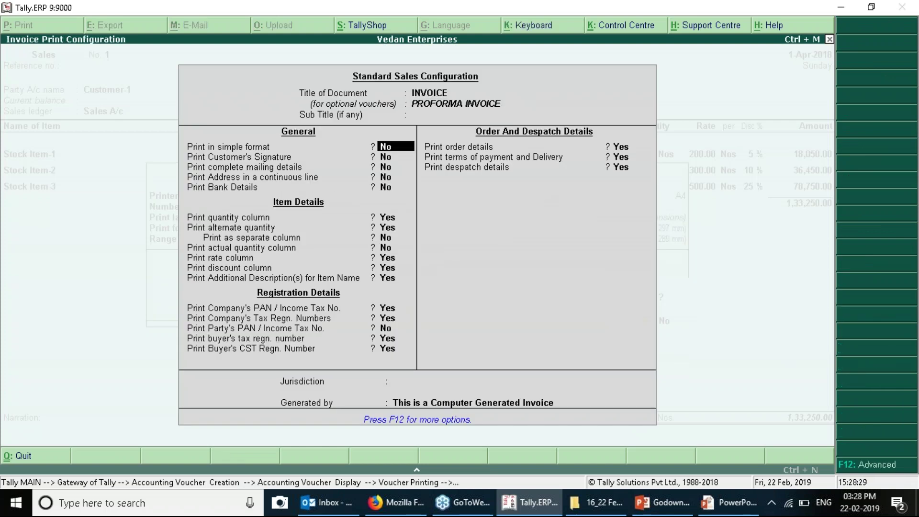
key(Return)
key(Return)
key(Return)
key(Return)
key(Return)
key(Return)
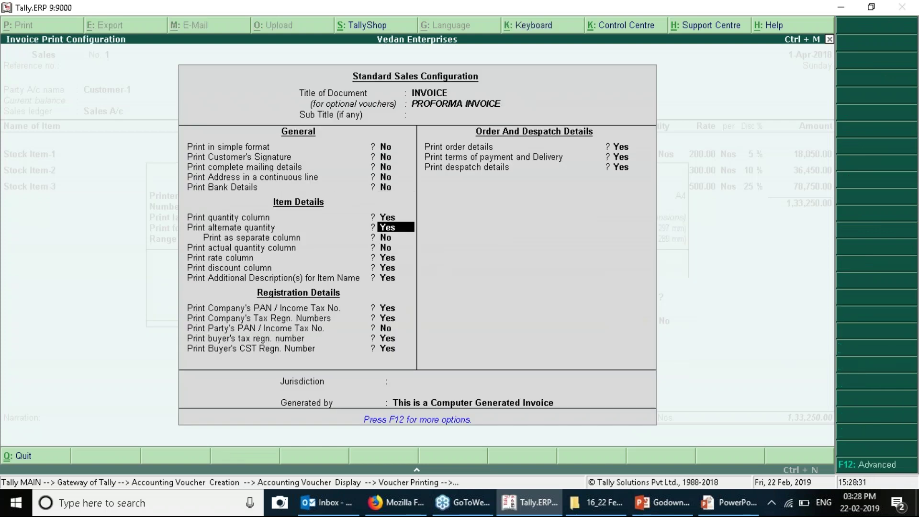
key(Return)
key(Return)
key(Return)
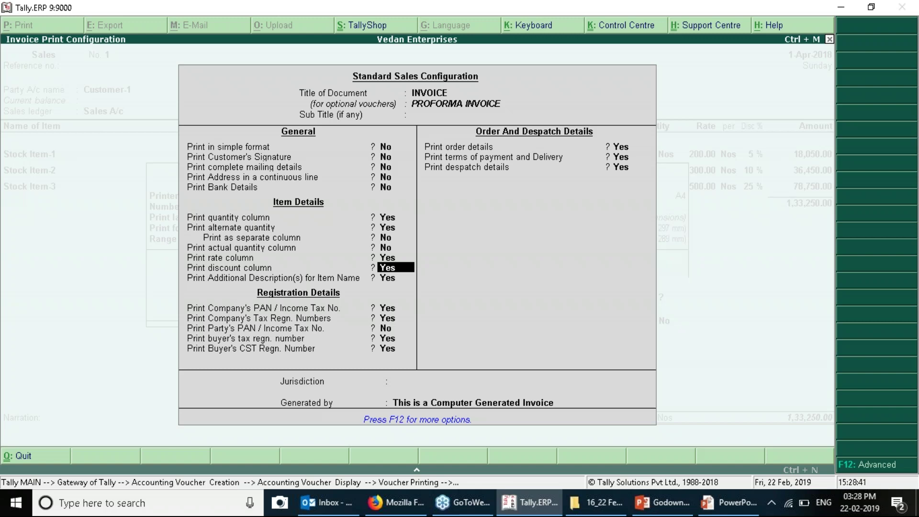
key(Return)
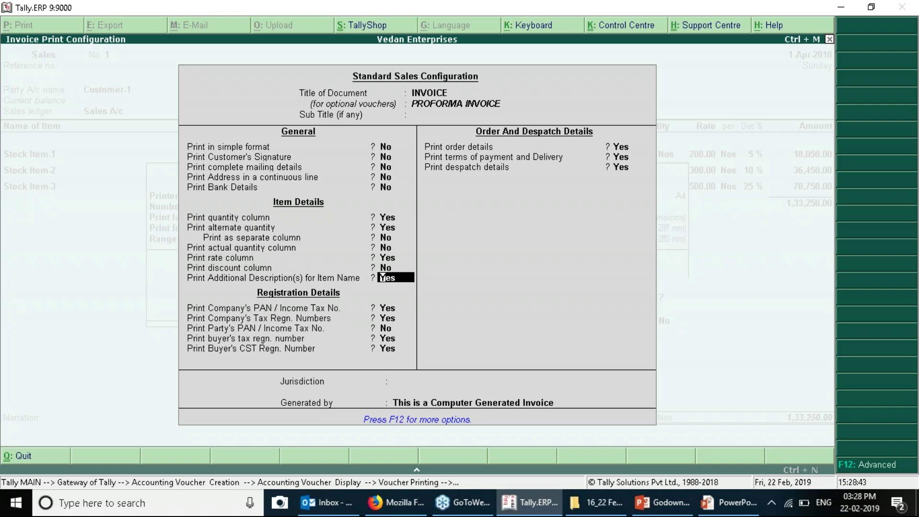
key(ctrl+a)
Preview the invoice print without the discount column and examine it down to the signatory block.
key(Return)
key(alt+z)
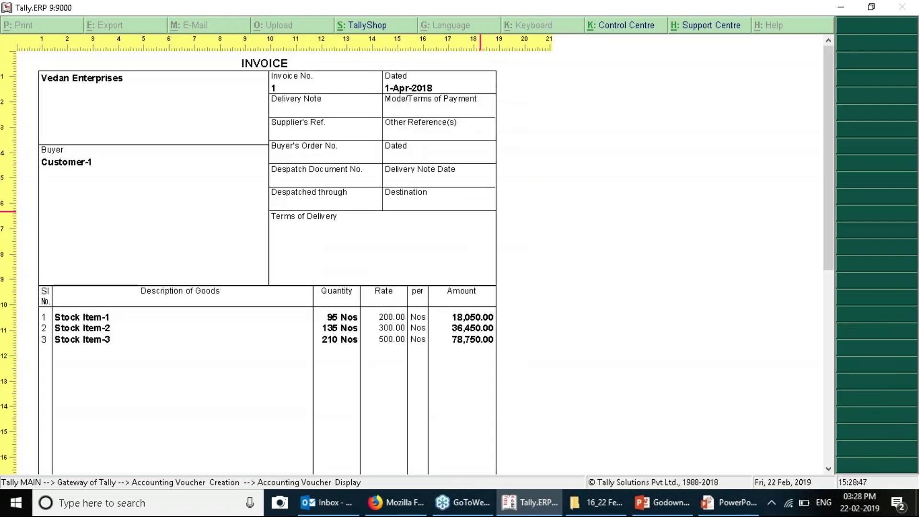
key(Down)
key(Down)
key(Down)
key(Down)
key(Down)
key(Down)
key(Down)
key(Down)
key(Down)
key(Down)
key(Down)
key(Down)
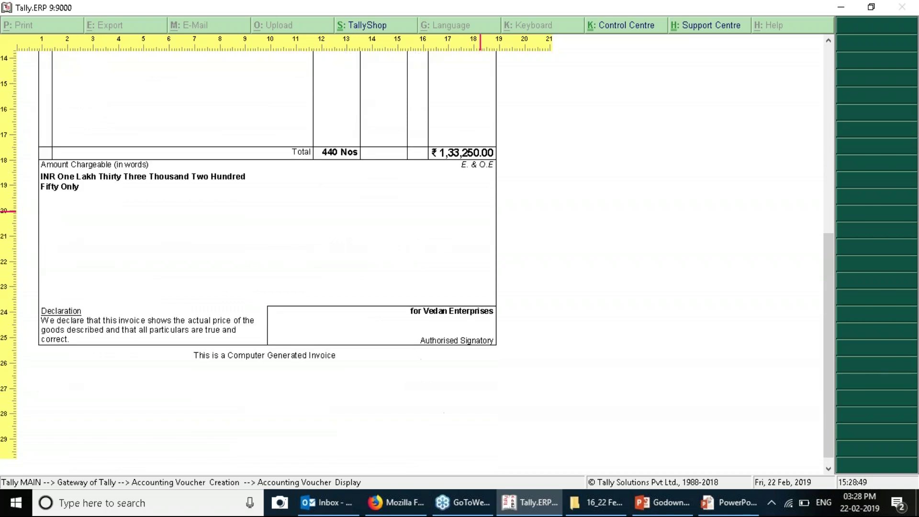
key(alt+z)
key(Escape)
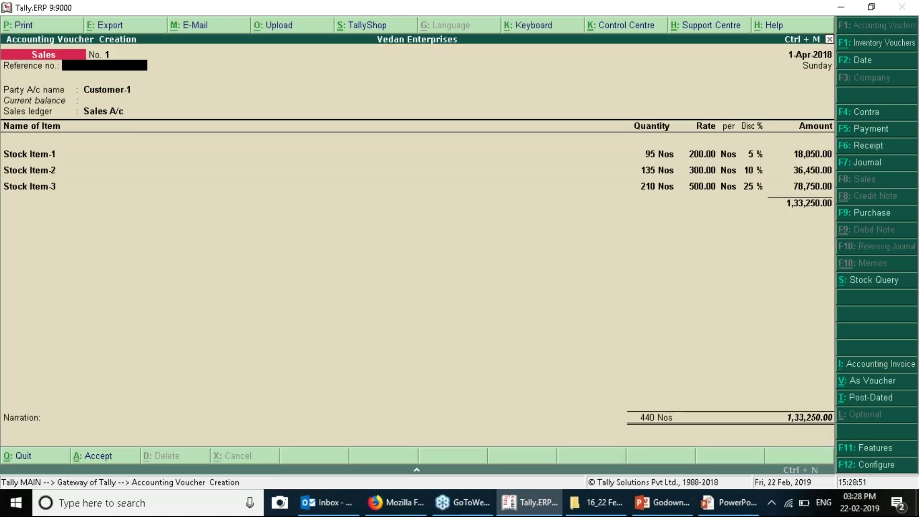
Set Print discount column to Yes in the invoice print configuration and preview the invoice.
key(alt+p)
key(F12)
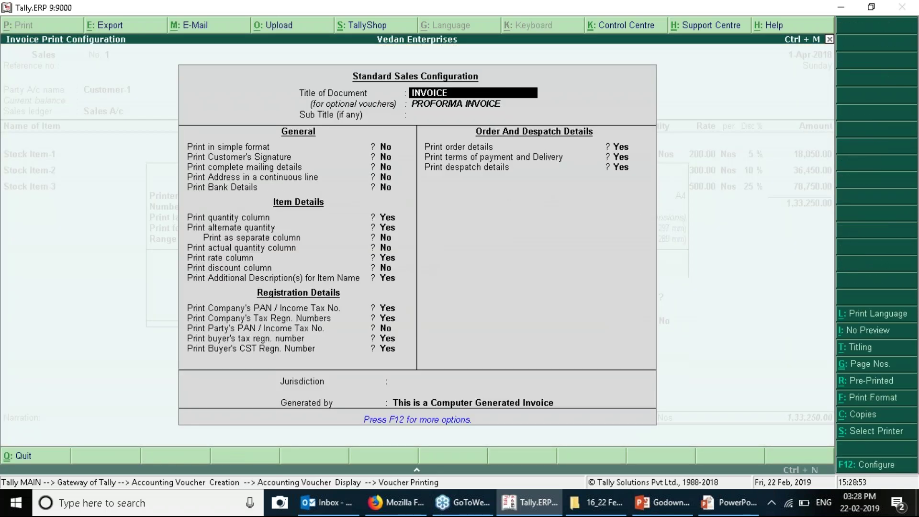
key(Return)
key(Return)
key(Return)
key(Return)
key(Return)
key(Return)
key(Return)
key(Return)
key(Return)
key(Return)
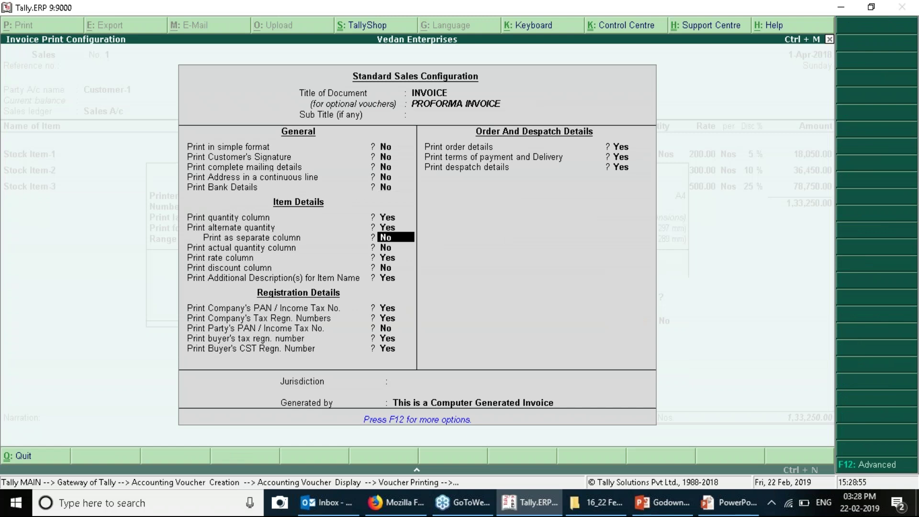
key(Return)
key(Return)
text(y)
key(Return)
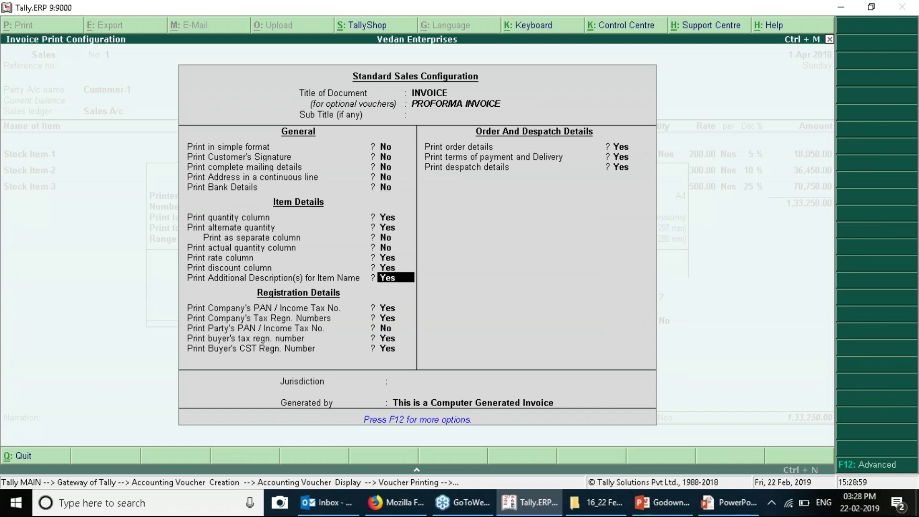
key(ctrl+a)
key(Return)
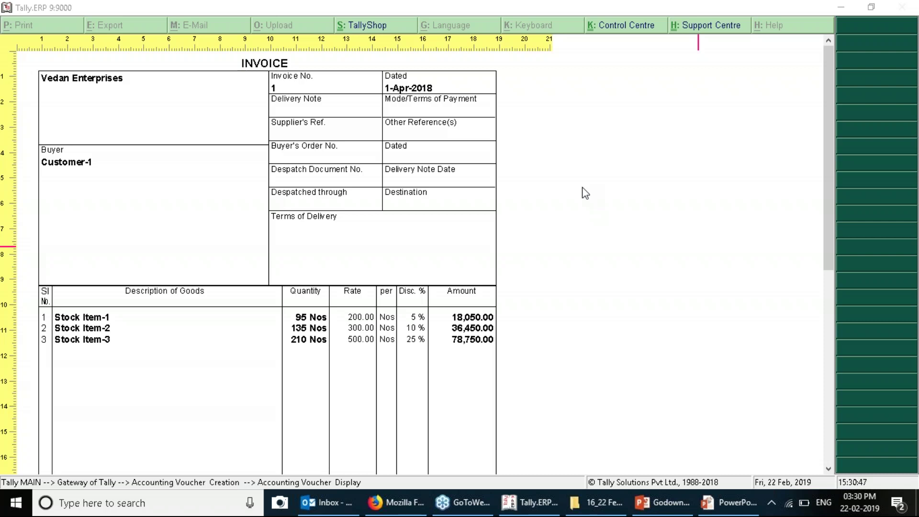
Launch Excel, maximize its window and create a blank workbook.
key(super+r)
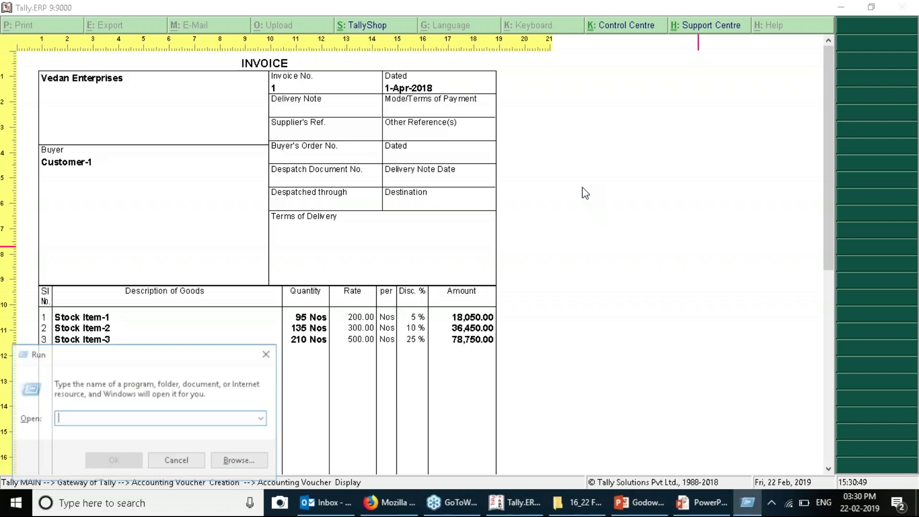
text(EXCEL)
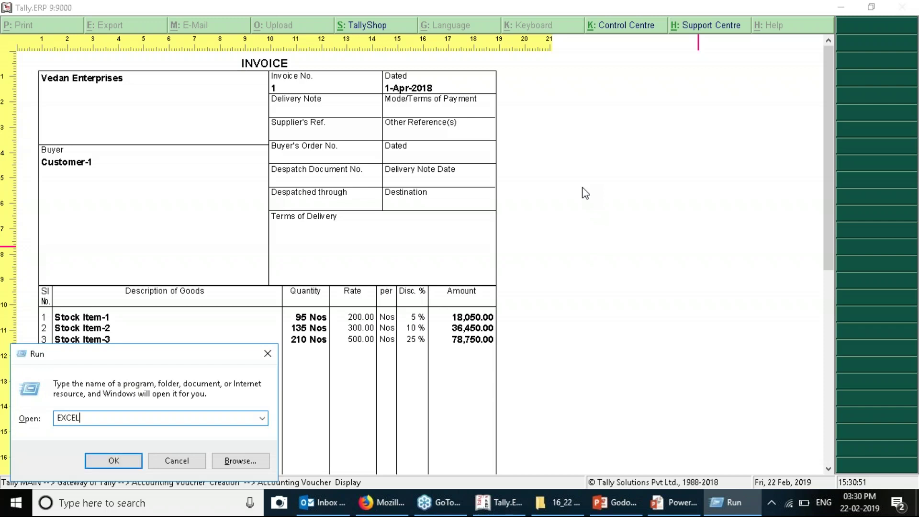
key(Return)
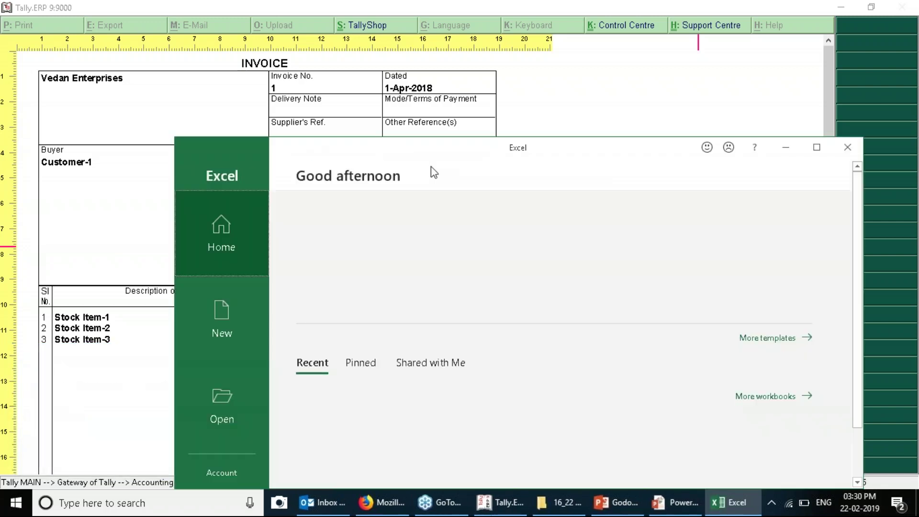
click(816, 147)
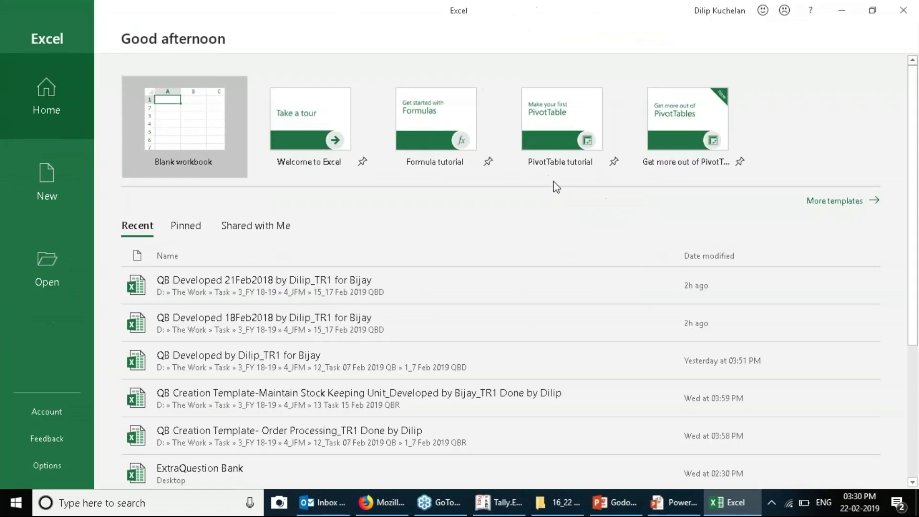
click(150, 128)
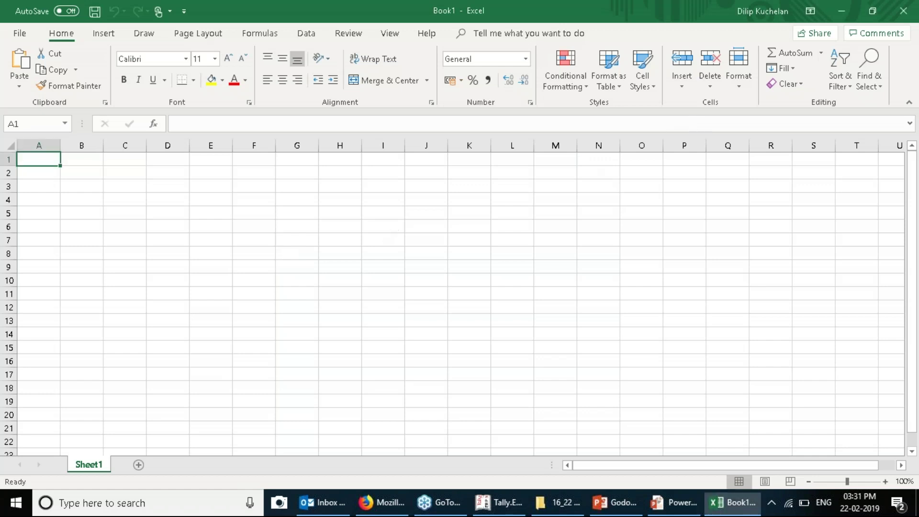
Enter the label Purchase in cell I6.
click(379, 226)
text(pur)
key(BackSpace)
key(BackSpace)
key(BackSpace)
text(Purchase)
key(Return)
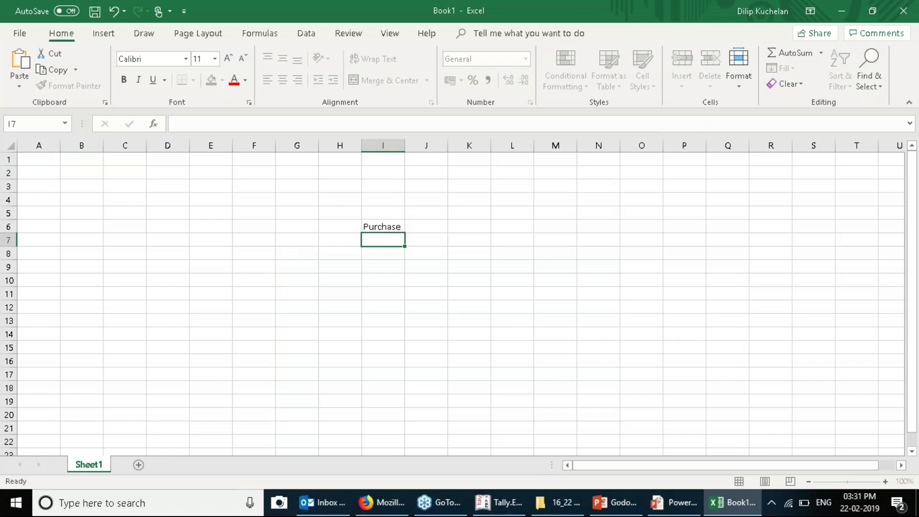
Enter the purchase amount 1000 in cell K7 and the discount rate 10% in cell K8.
key(Down)
click(469, 252)
click(469, 240)
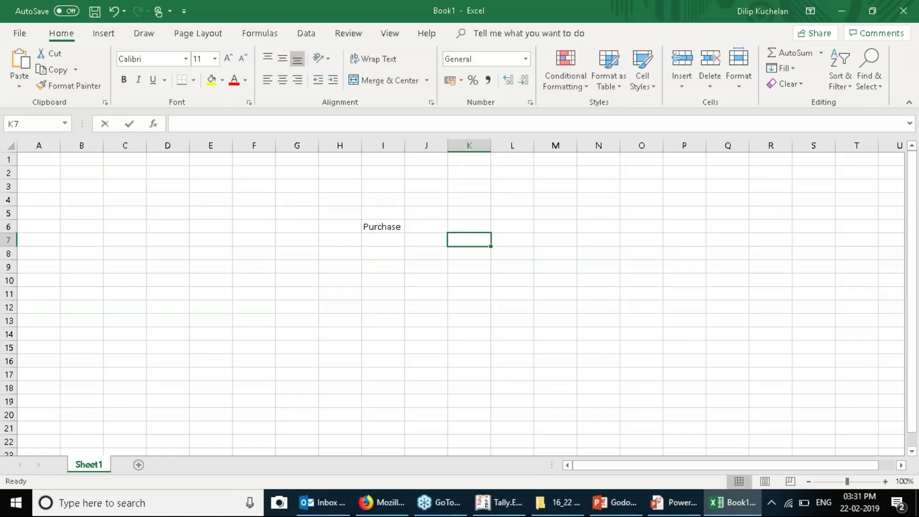
text(1000)
key(Return)
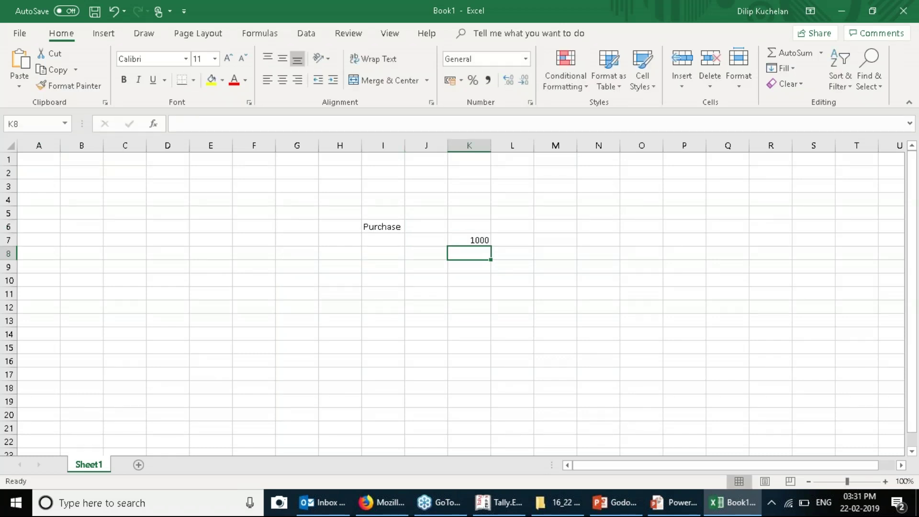
text(10%)
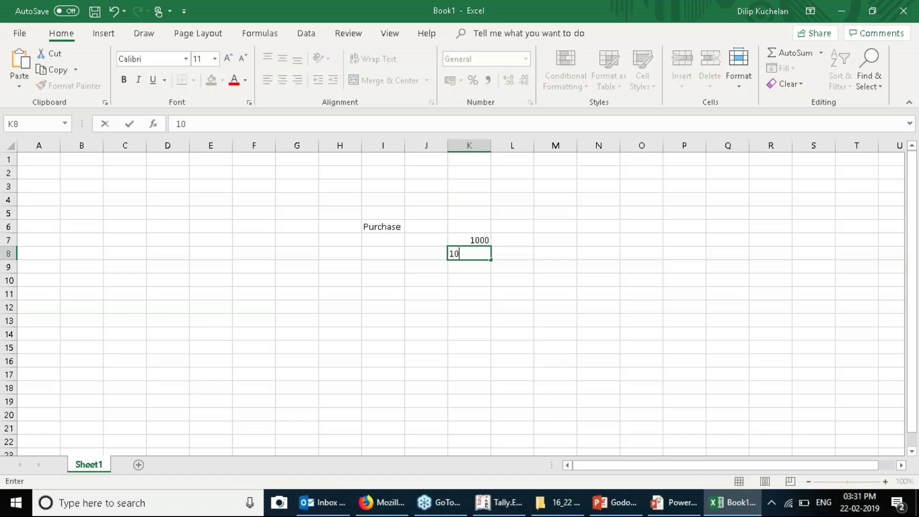
key(ctrl+Return)
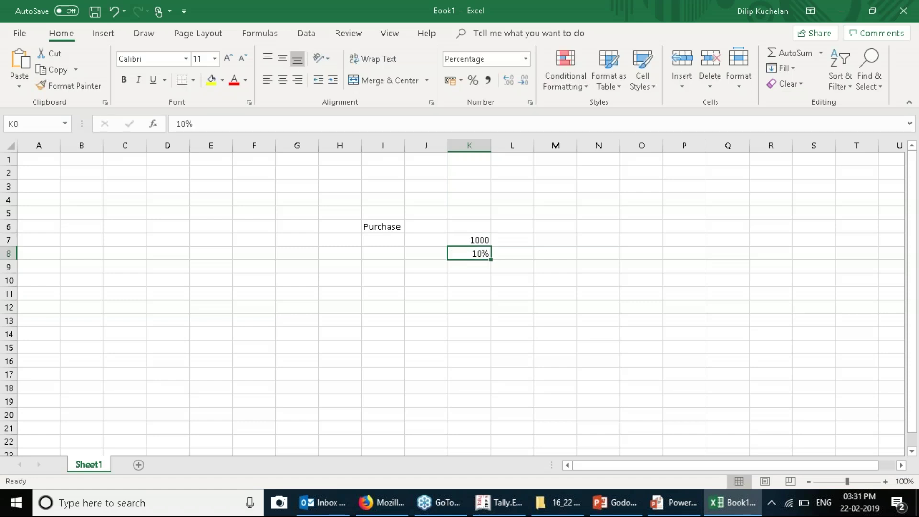
Move the Purchase label from I6 to J7 and enter the label Discount in J8.
click(426, 240)
click(383, 226)
key(ctrl+x)
click(426, 240)
key(ctrl+v)
click(426, 253)
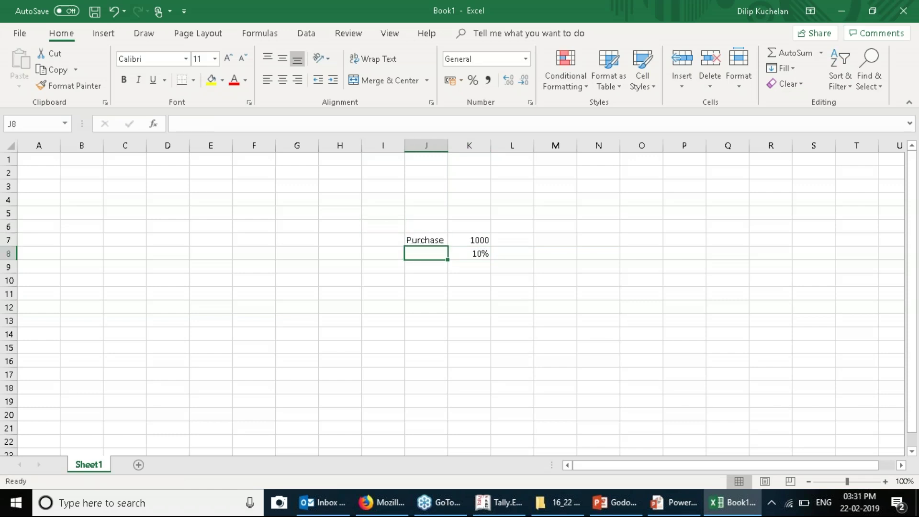
text(Discount)
key(Return)
Calculate the discount amount in cell K9 with the formula =K7*K8.
click(469, 267)
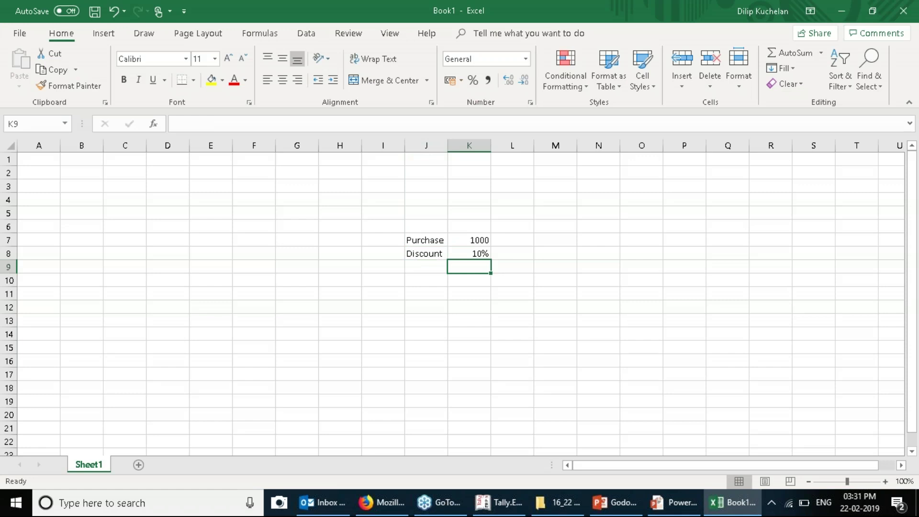
text(=)
key(Up)
key(Up)
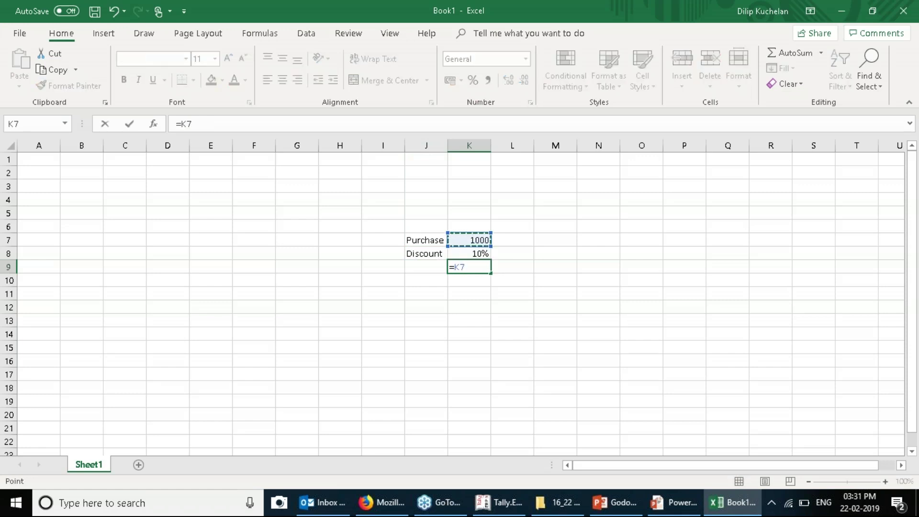
text(*)
key(Up)
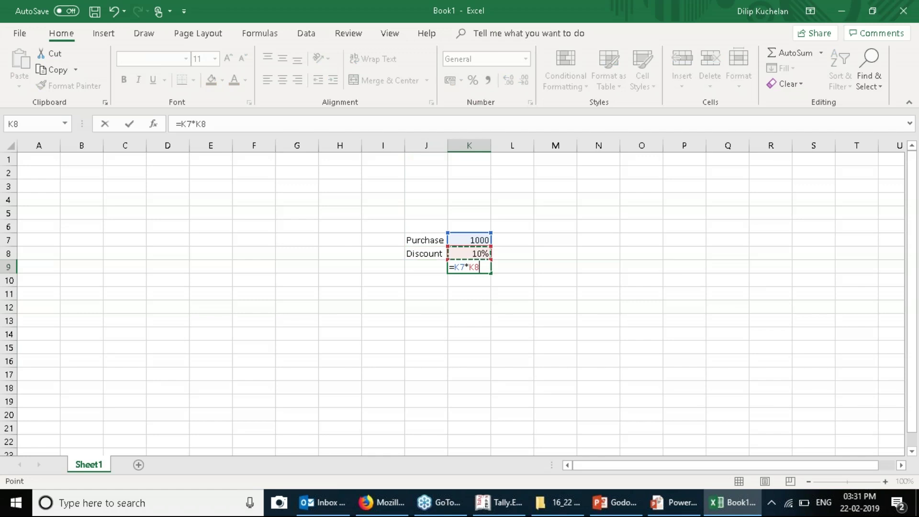
key(Return)
key(Up)
key(Up)
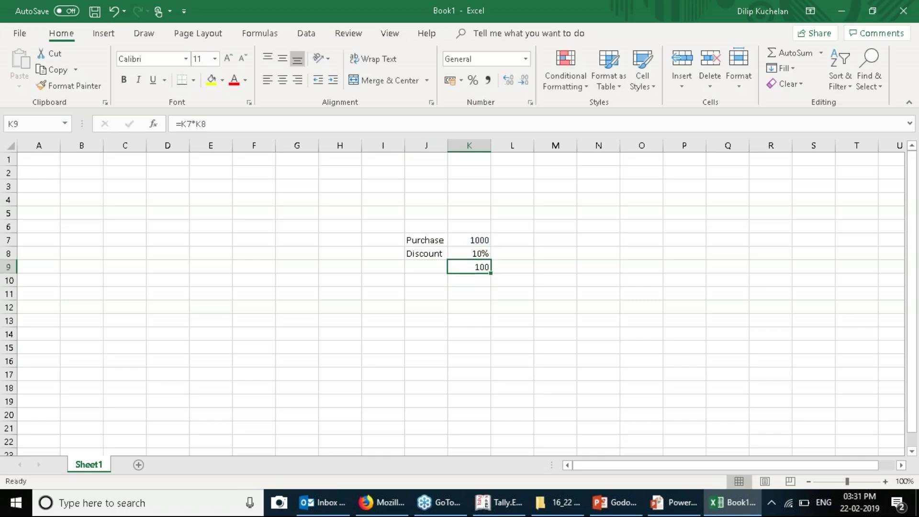
Enter the label Discount in Value in cell J9.
key(Left)
key(Down)
text(Disc)
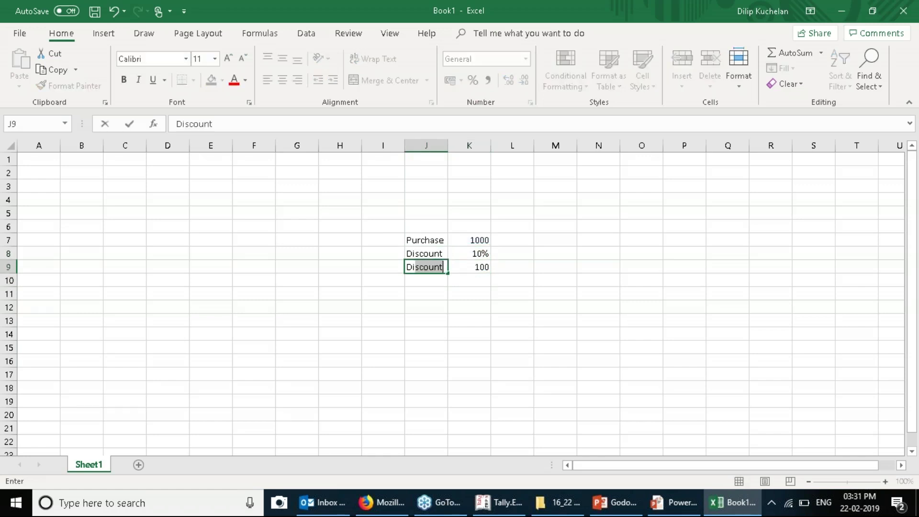
text(ount in Value)
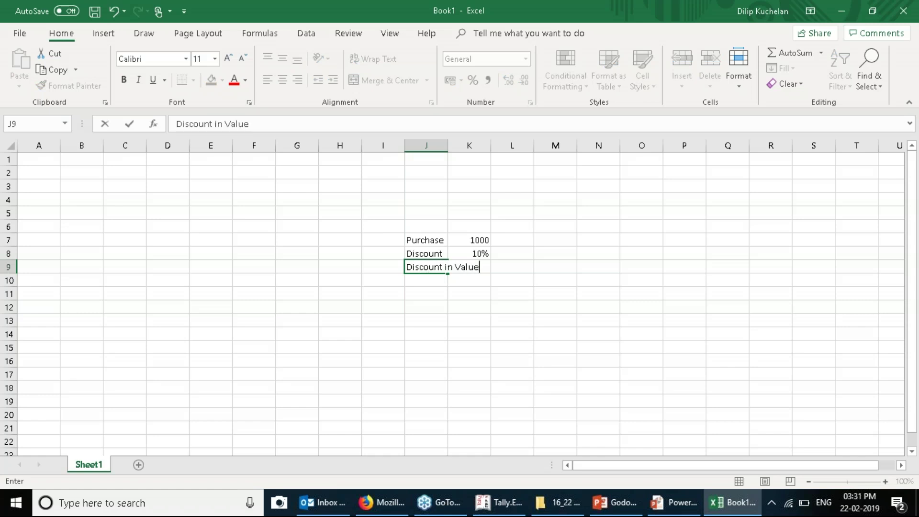
key(Return)
Replace the label in cell J9 with Net Purchase and fit column J's width to its contents.
key(Up)
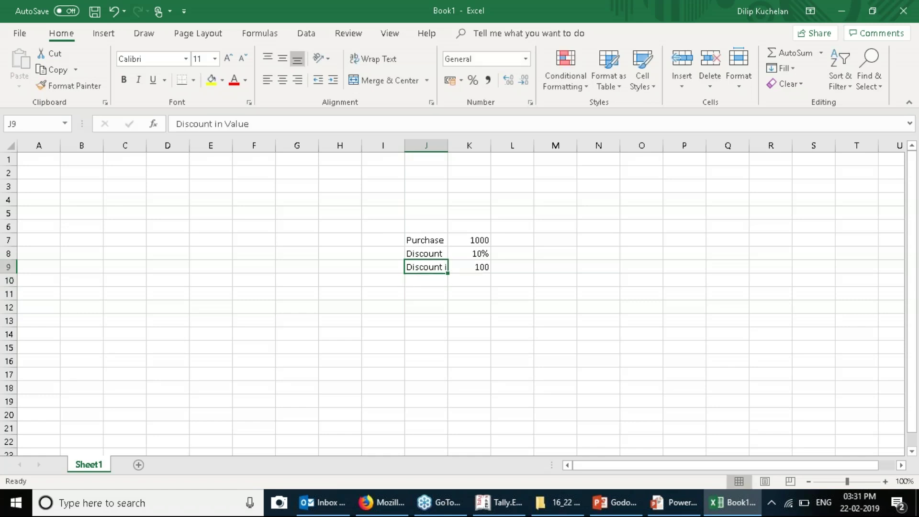
text(Net Purchase)
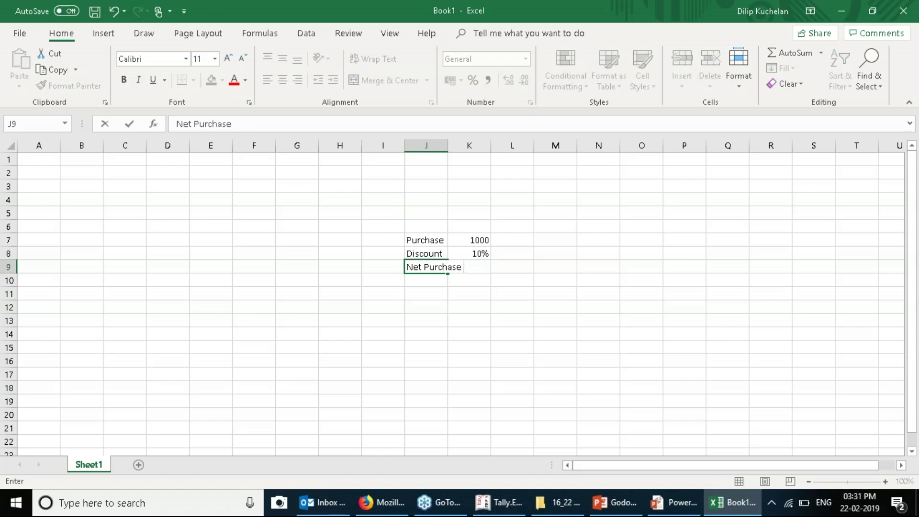
key(Return)
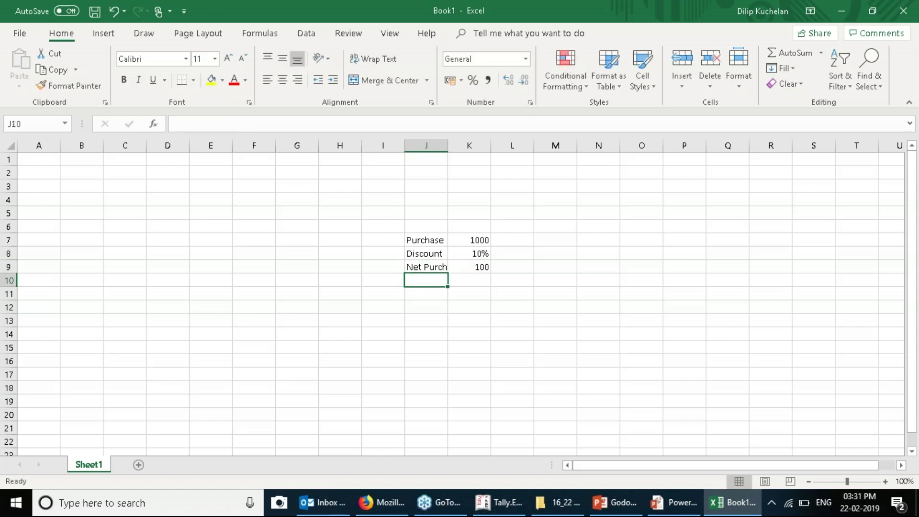
double_click(447, 143)
Enter the formula =(K7*K8) in cell K9.
click(486, 199)
key(Down)
key(Down)
key(Down)
key(Down)
key(Down)
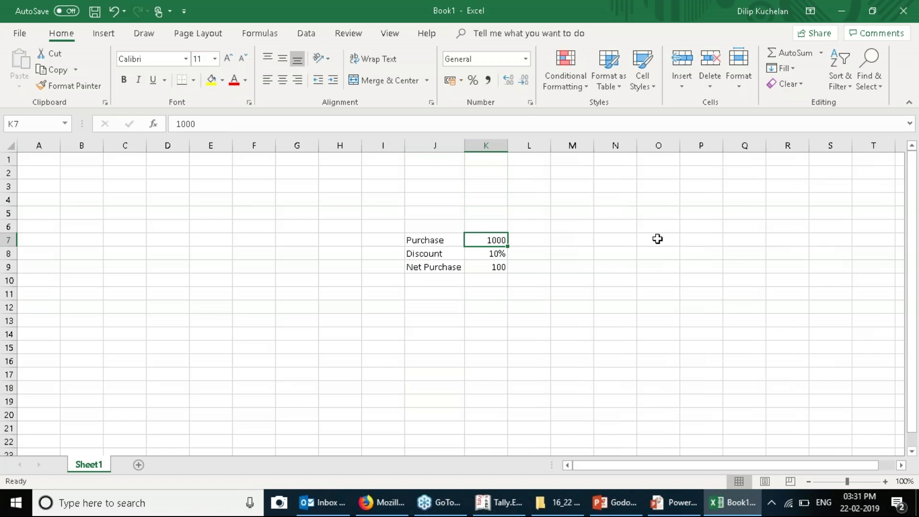
text(=)
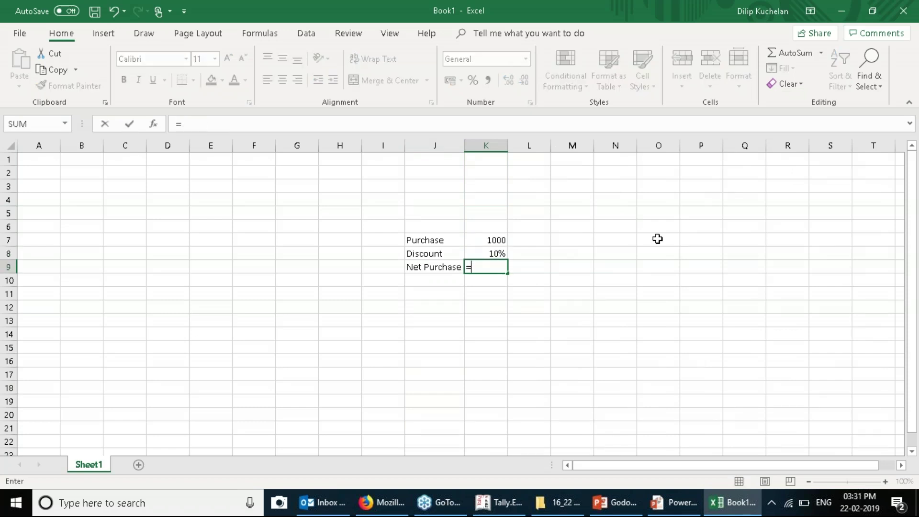
text(()
click(495, 240)
text(*)
key(Up)
text())
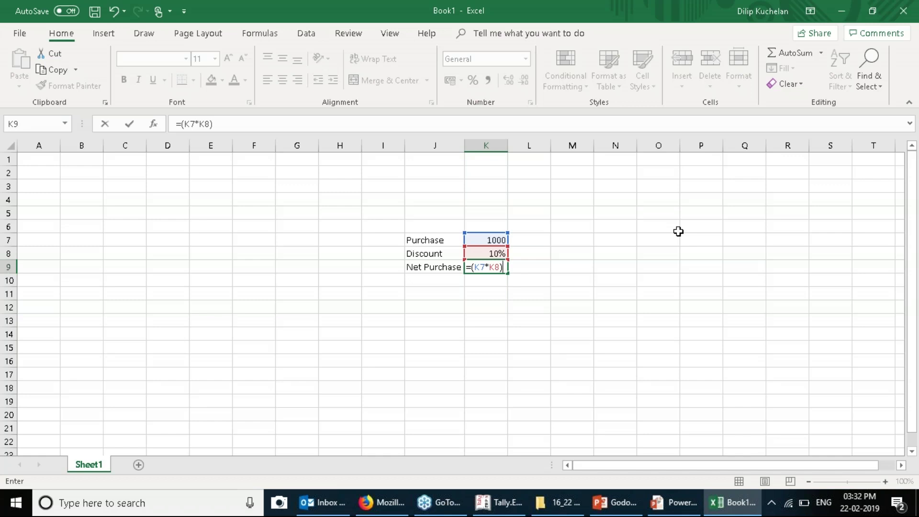
key(ctrl+Return)
key(Left)
key(Right)
key(F2)
key(Escape)
Calculate the net purchase in cell K9 with the formula =(K7)-(K7*K8).
text(=)
key(Up)
key(Up)
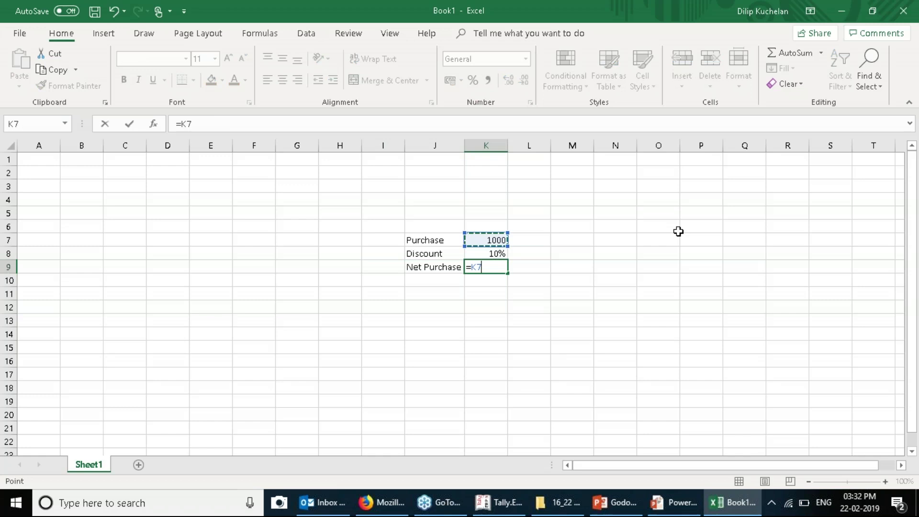
key(BackSpace)
key(BackSpace)
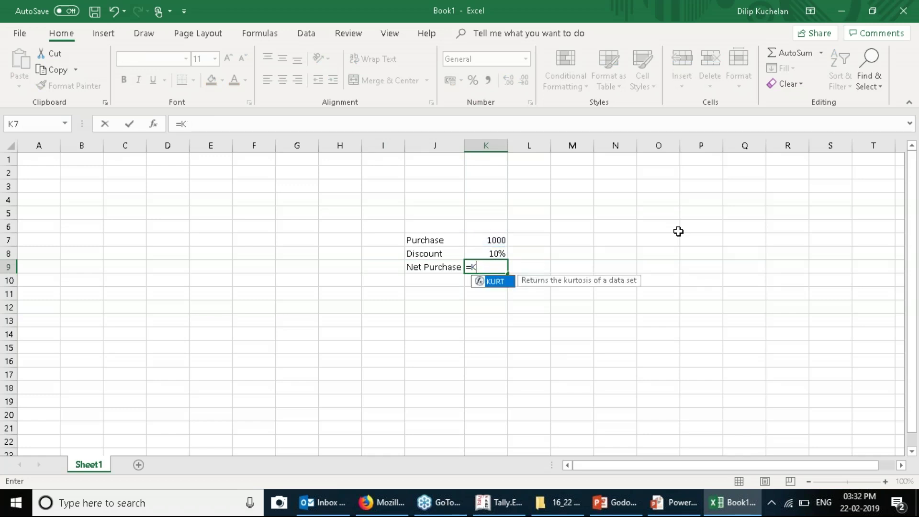
text(()
key(Up)
key(Up)
text())
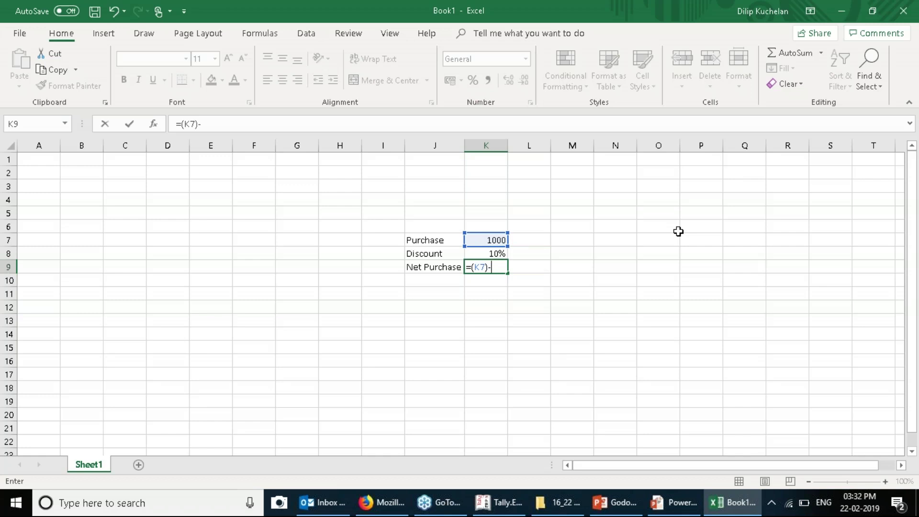
text(-)
key(Up)
key(Up)
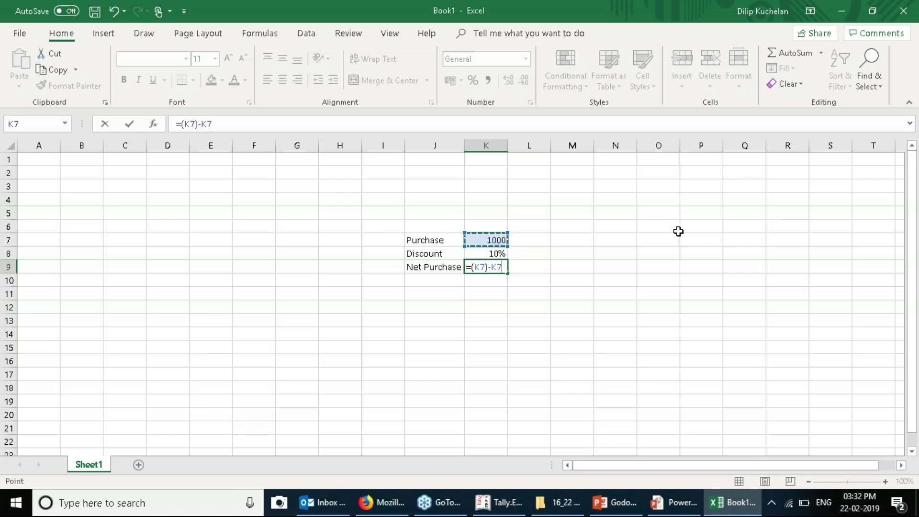
key(BackSpace)
key(BackSpace)
text(()
key(Up)
key(Up)
text(*)
key(Up)
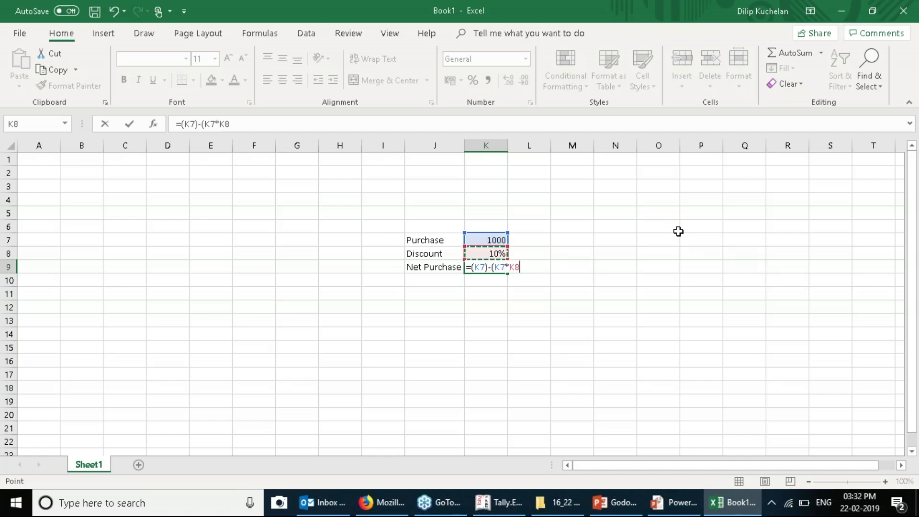
text())
key(Return)
key(Up)
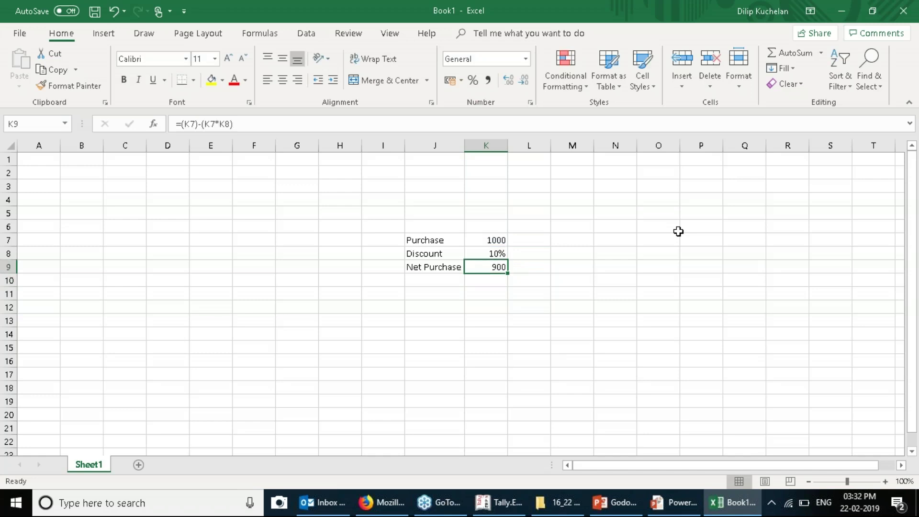
Enter the label Credit in cell H5.
key(Down)
key(Down)
key(Left)
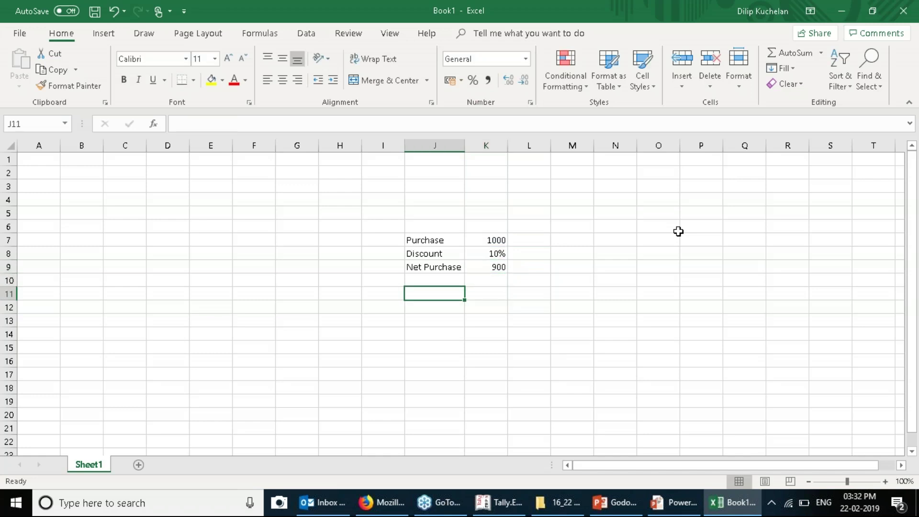
key(Left)
key(Left)
key(Up)
key(Up)
key(Up)
key(Up)
key(Up)
key(Up)
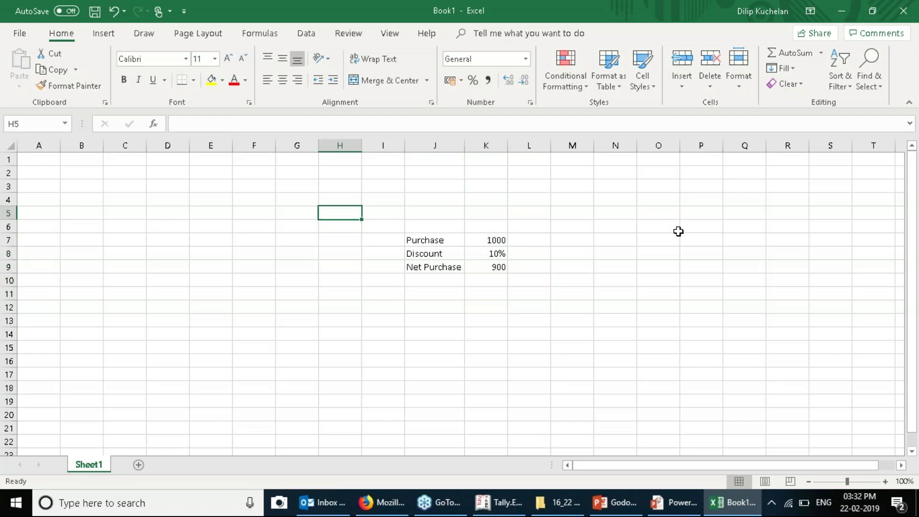
text(Credit)
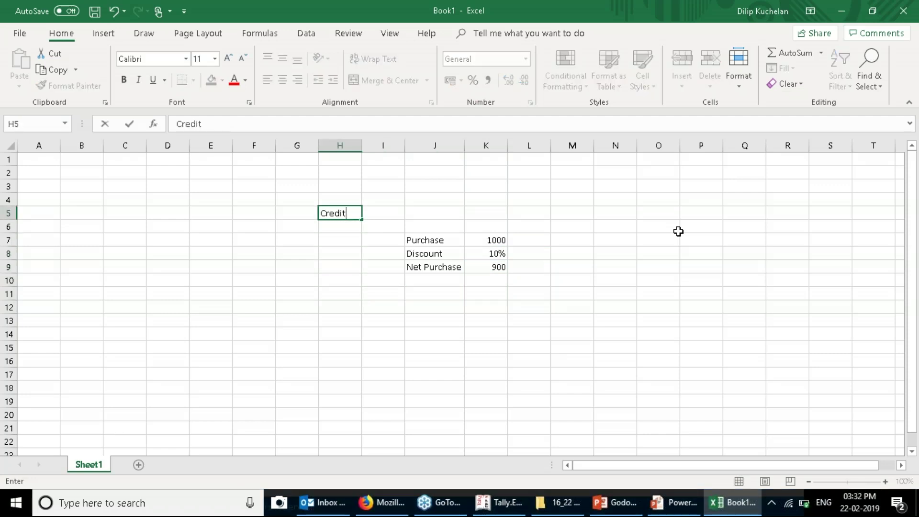
key(Return)
Enter the label Purchase in cell J11 and the amount 900 in cell K11.
key(Down)
key(Down)
key(Down)
key(Down)
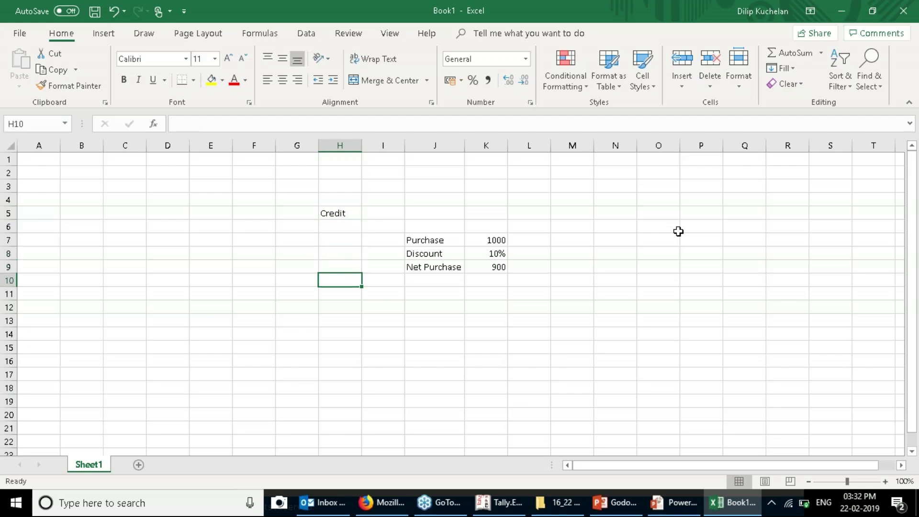
key(Right)
key(Right)
key(Down)
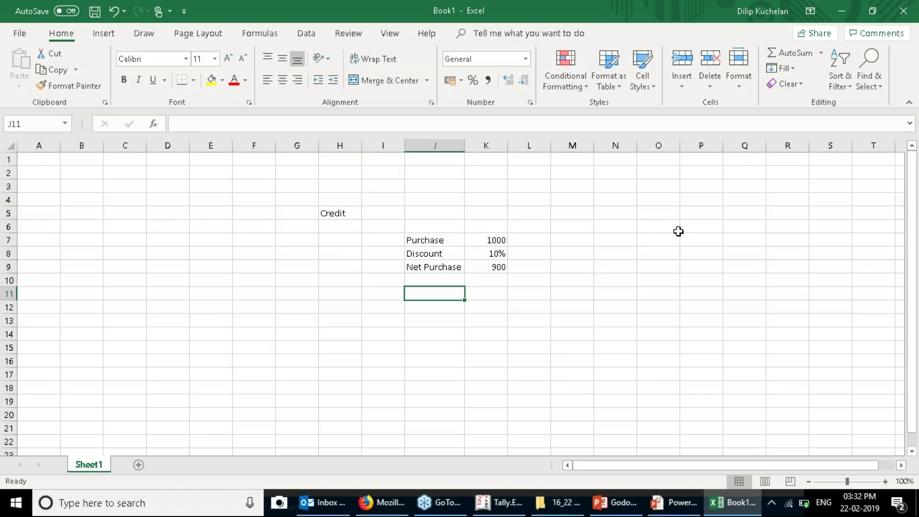
text(Purchase)
key(Tab)
text(900)
key(Return)
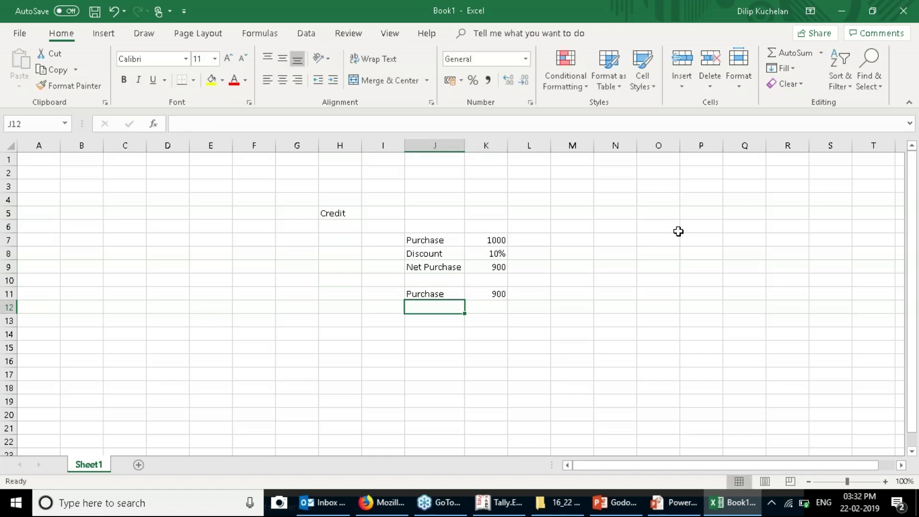
Enter the label Supplier in cell J12 and the amount 900 in cell K12.
text(Supplier)
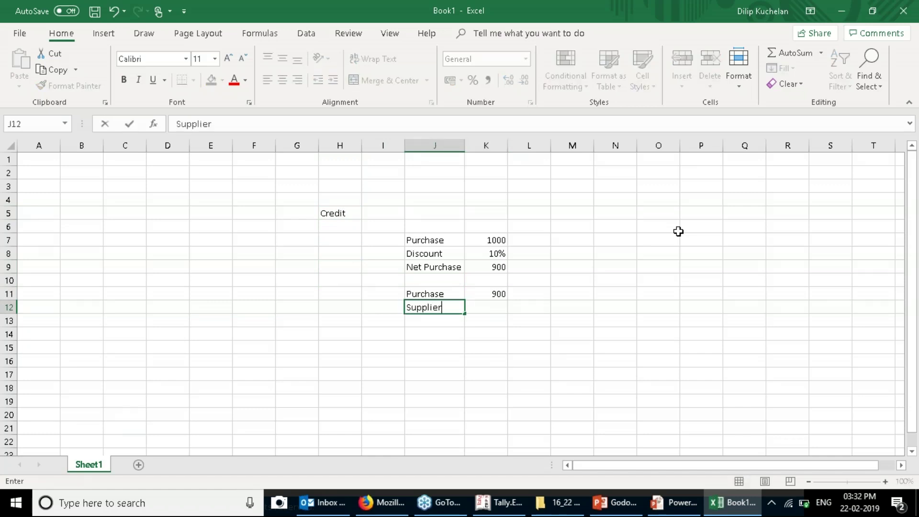
key(Tab)
text(900)
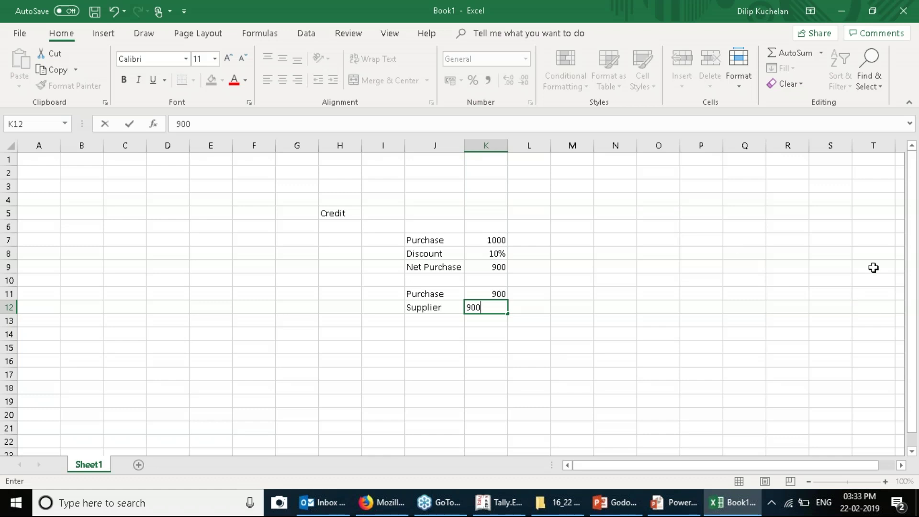
Close the Book1 workbook without saving its changes.
click(914, 244)
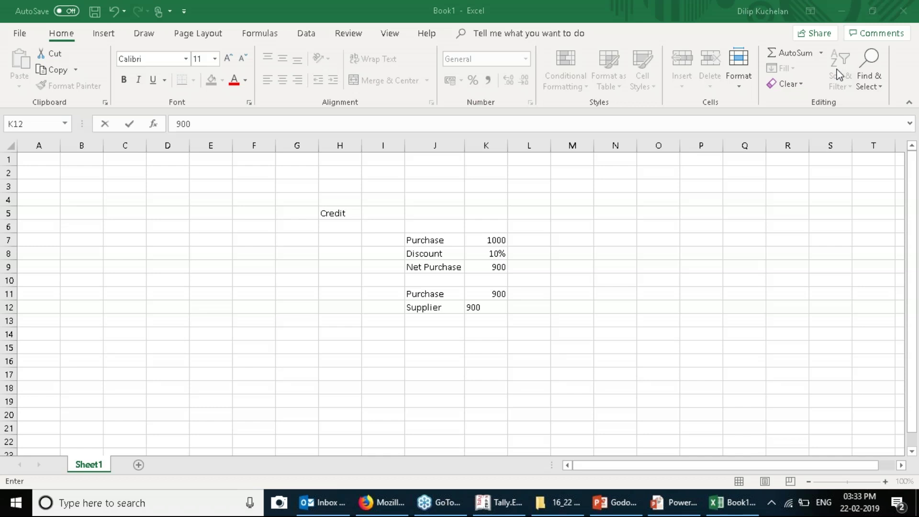
click(903, 11)
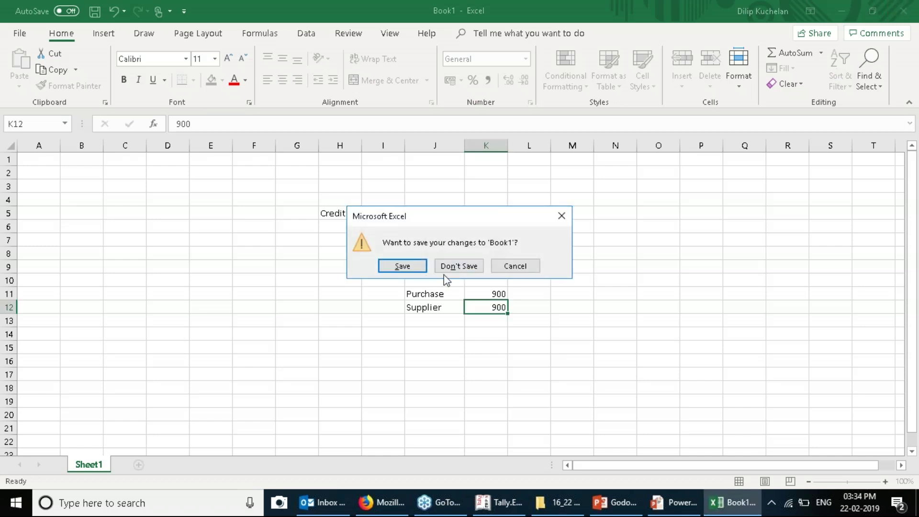
click(452, 266)
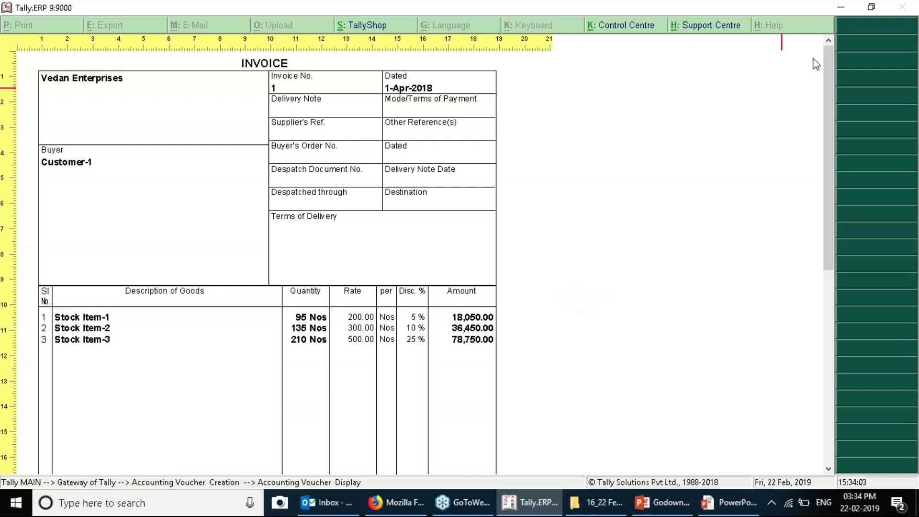
Leave the invoice preview for the sales voucher and switch to the Godown presentation in PowerPoint.
key(Escape)
key(Escape)
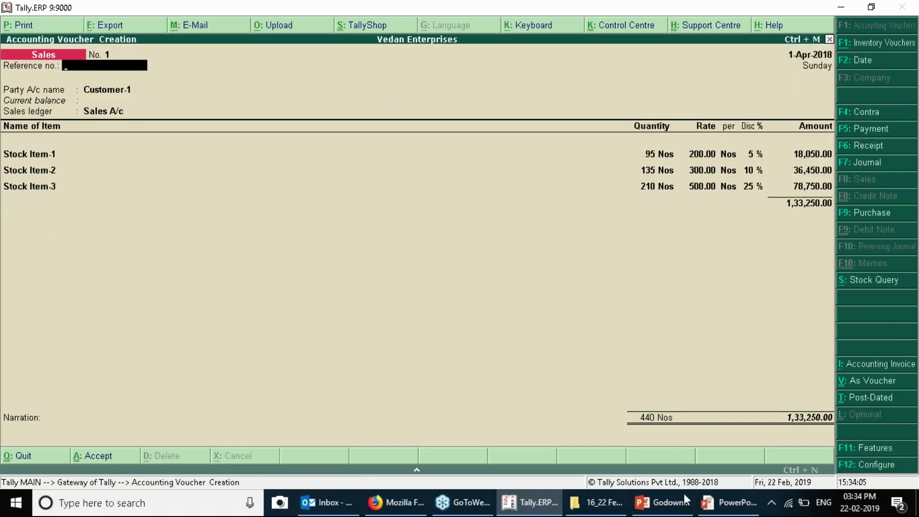
click(686, 500)
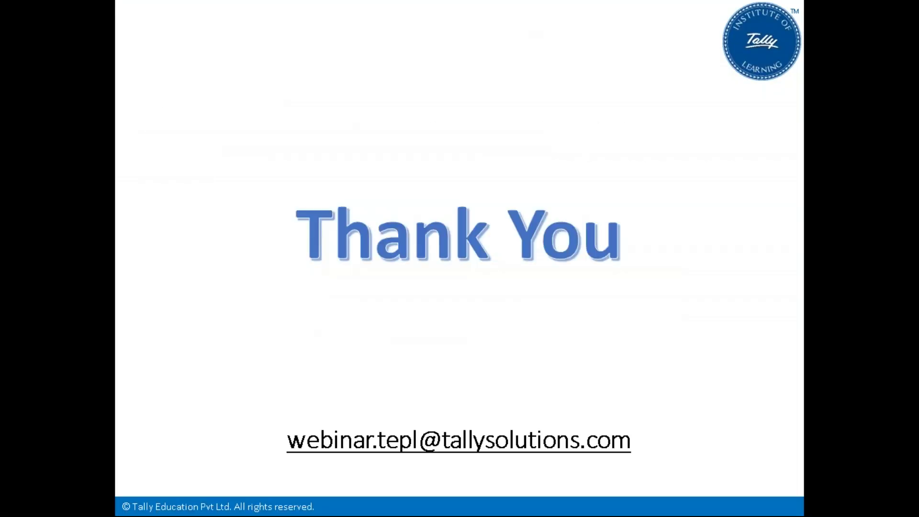